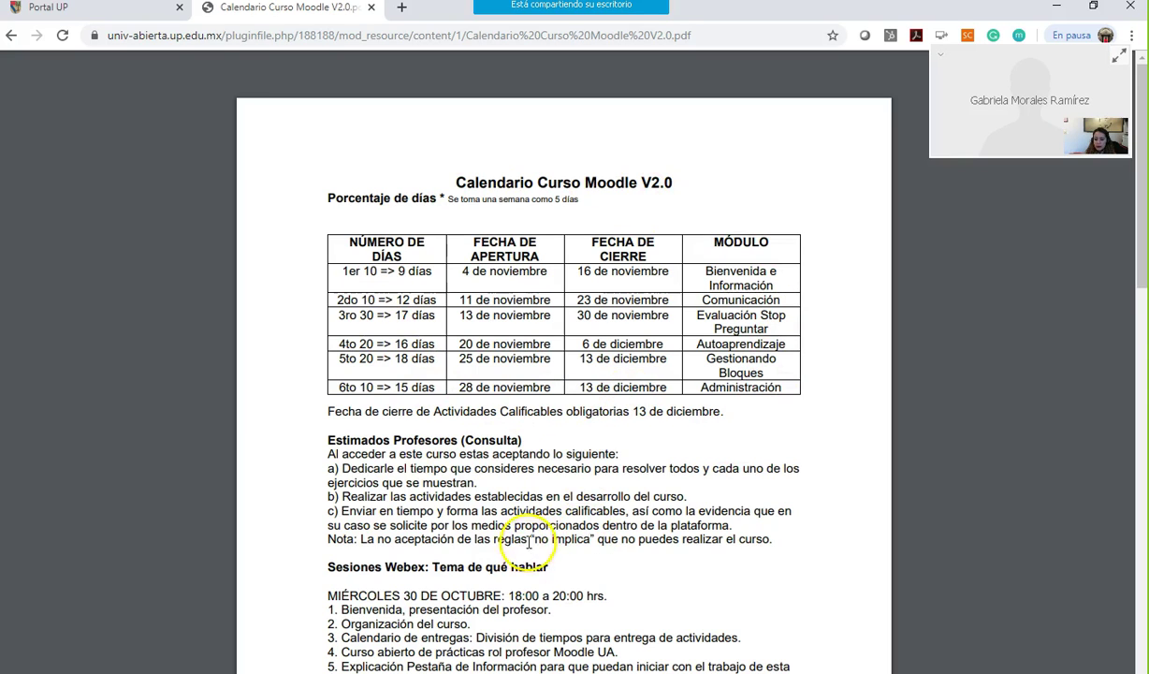
Step: Review the course calendar PDF and return to the Gestión Moodle V2.0 course page
scroll(528, 542, down, 3)
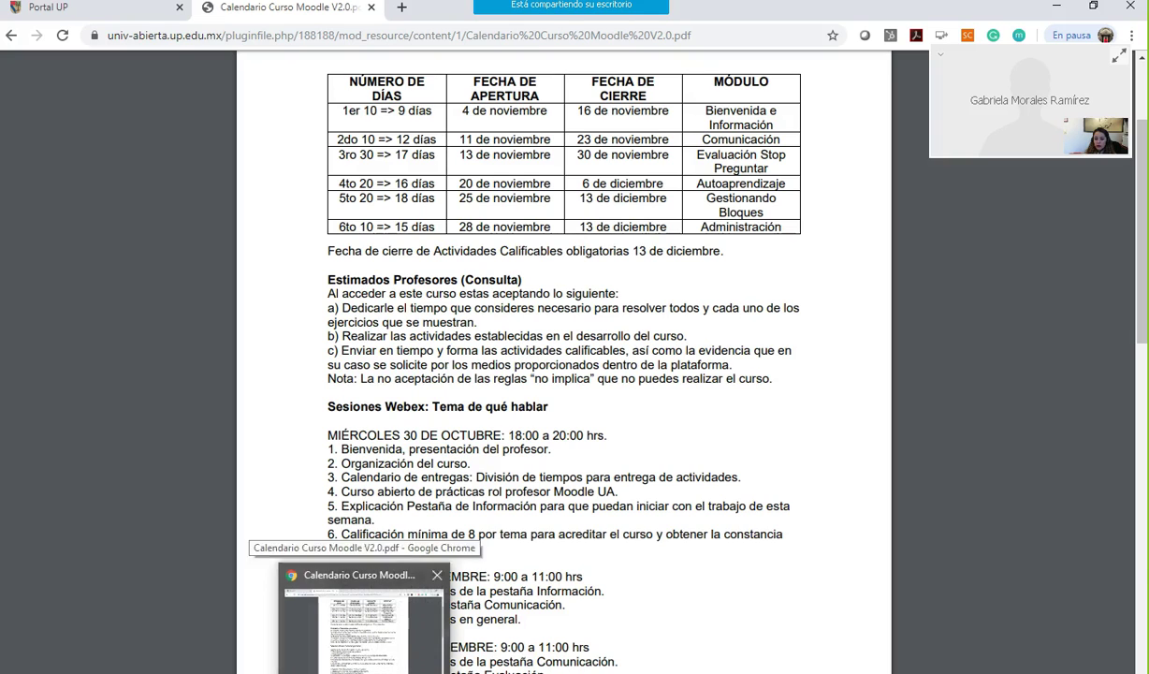
click(13, 39)
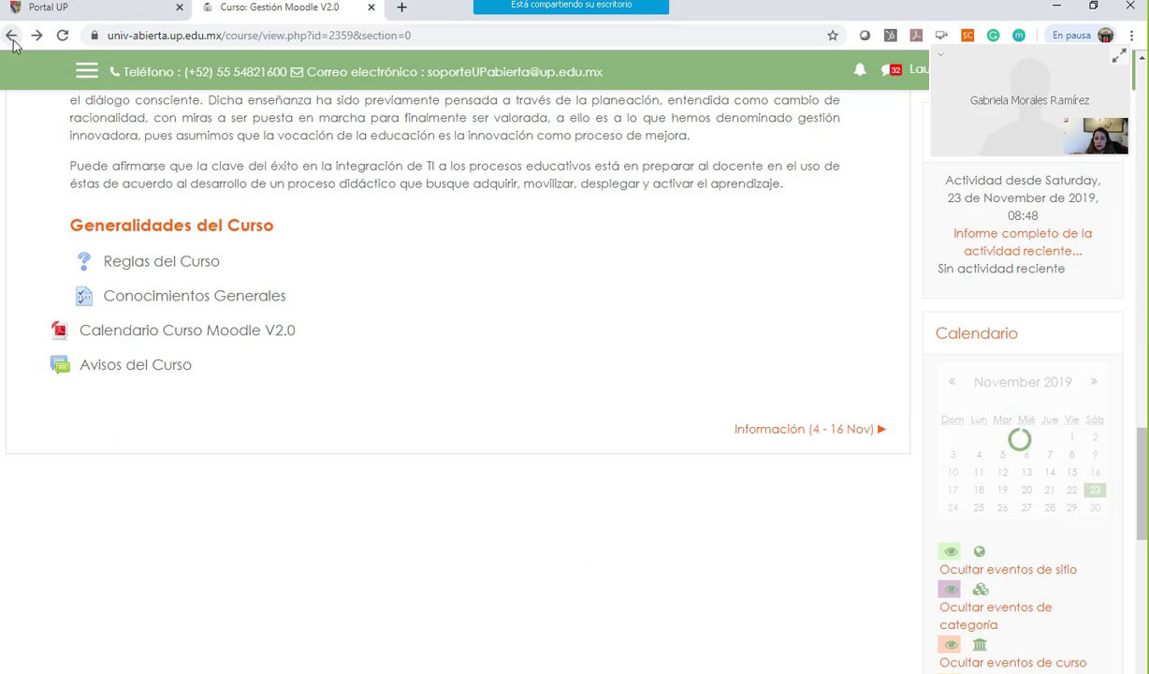
scroll(565, 332, up, 2)
scroll(566, 332, up, 20)
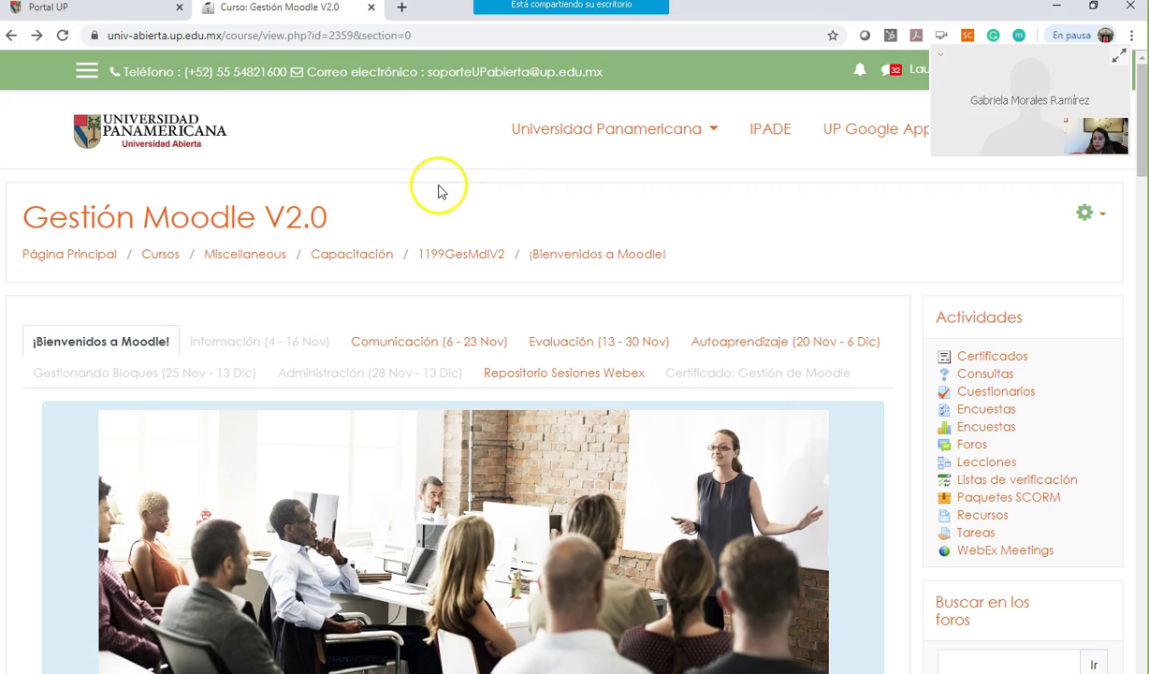
Step: Open the Comunicación (6 - 23 Nov) section and review its Mensaje and Foro resources, review activities and general evaluation
click(441, 348)
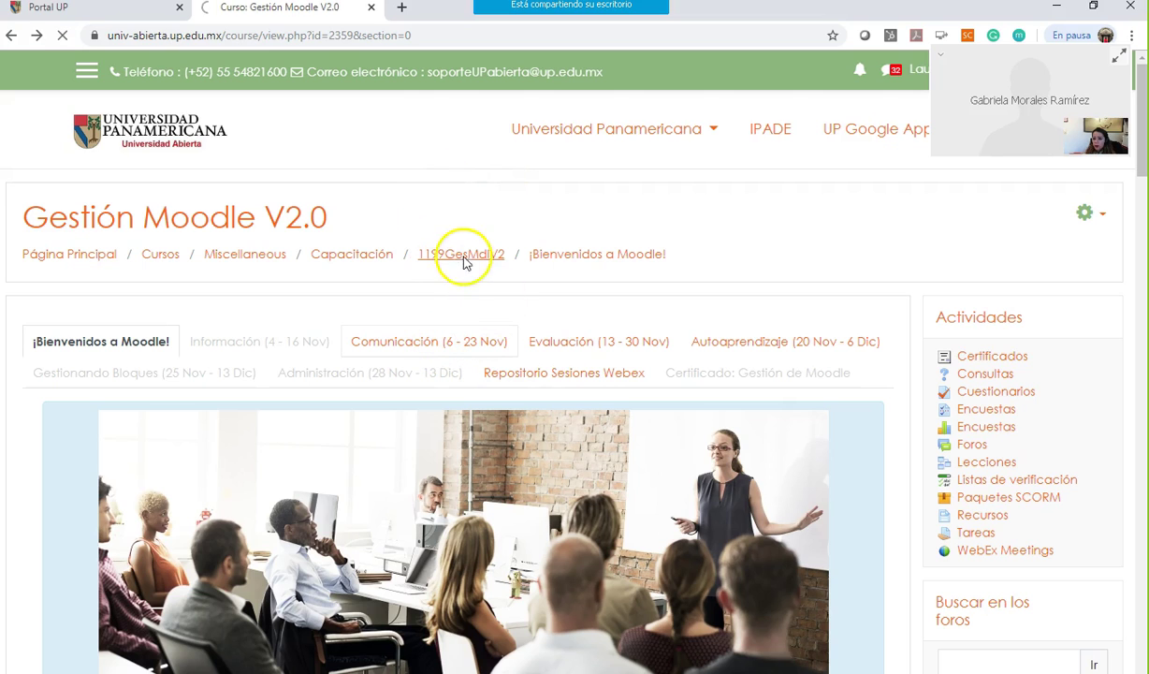
scroll(559, 393, down, 3)
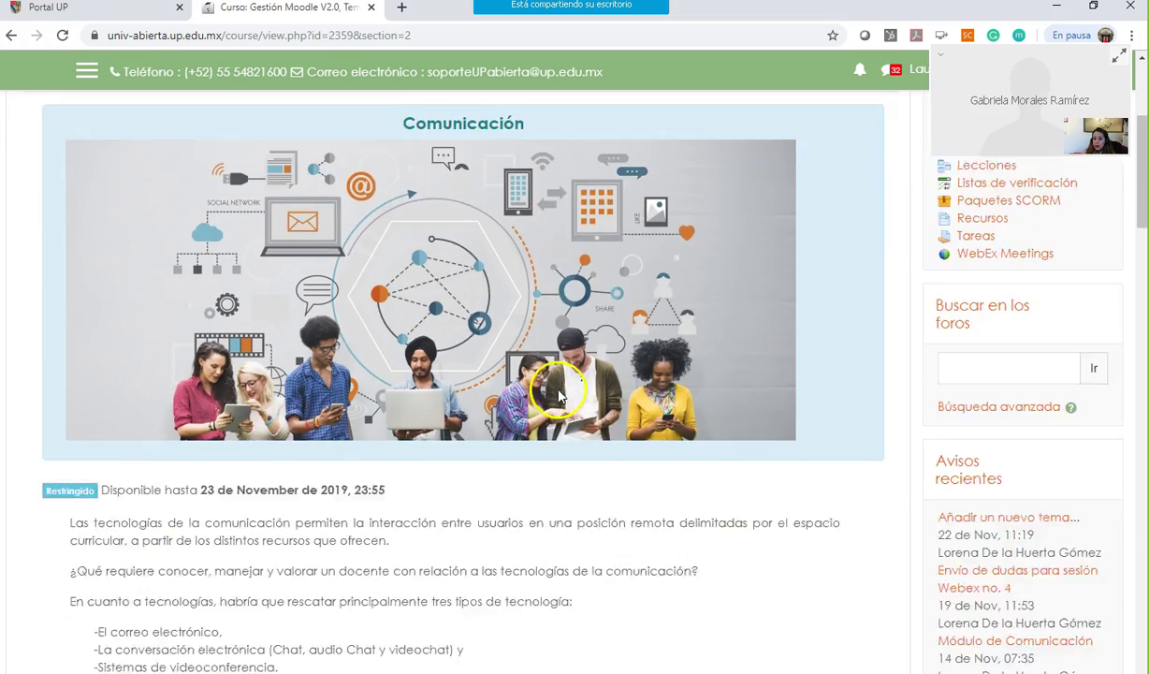
scroll(558, 393, down, 10)
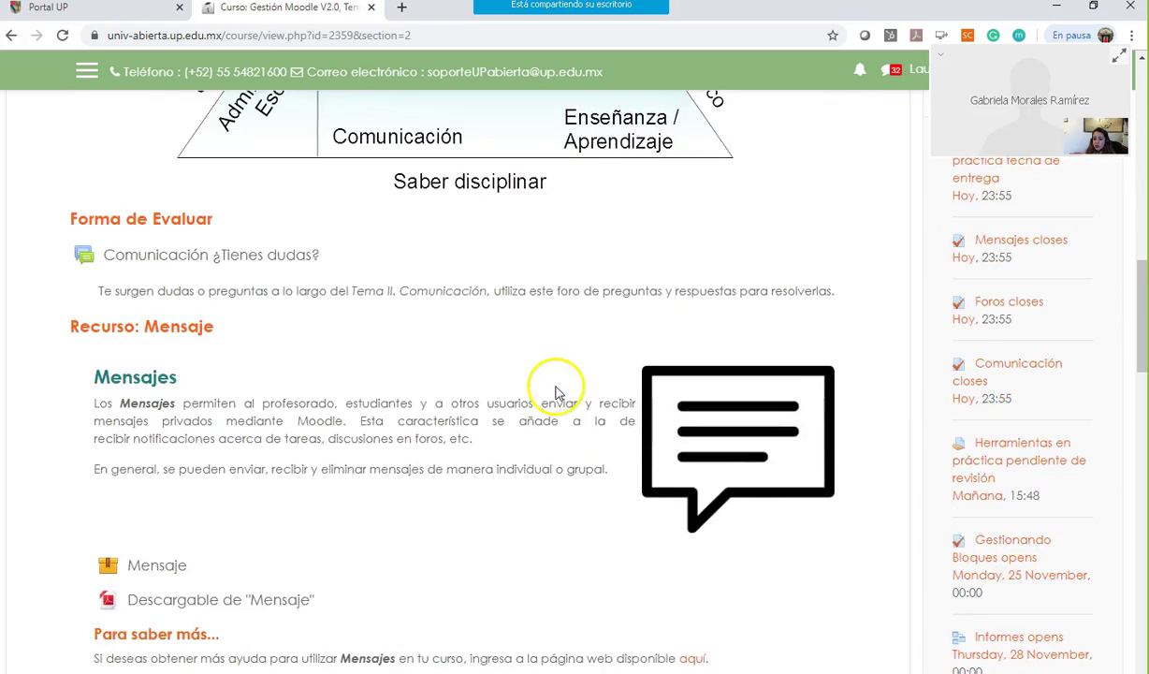
scroll(554, 391, down, 3)
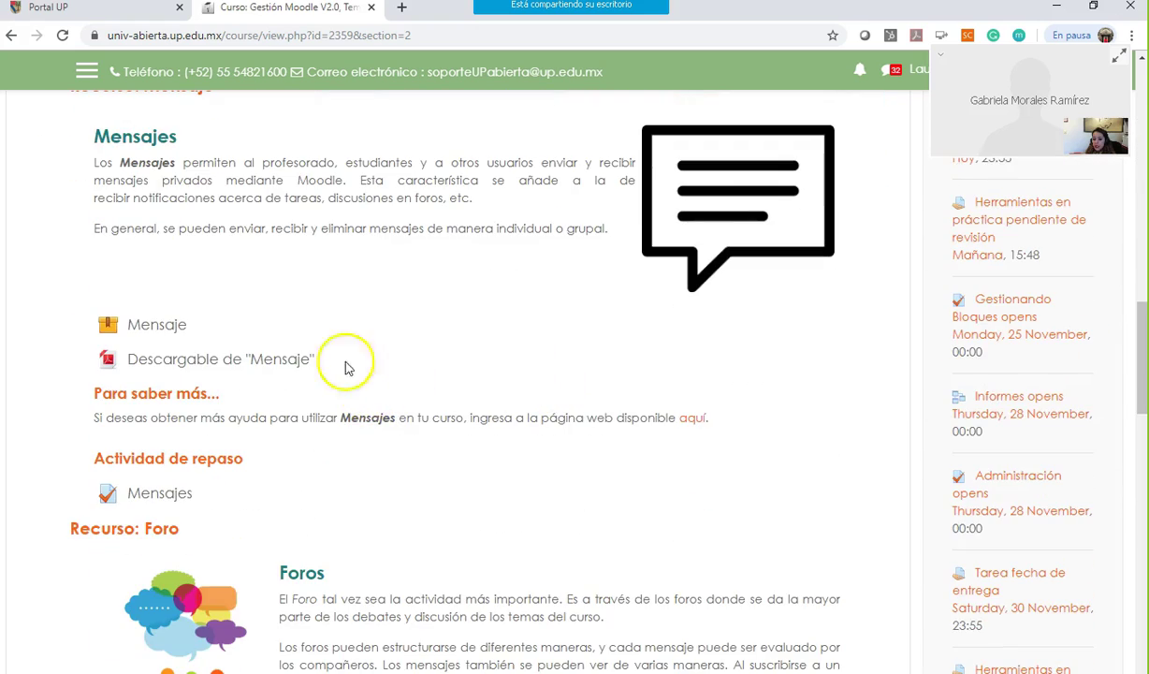
scroll(400, 398, down, 1)
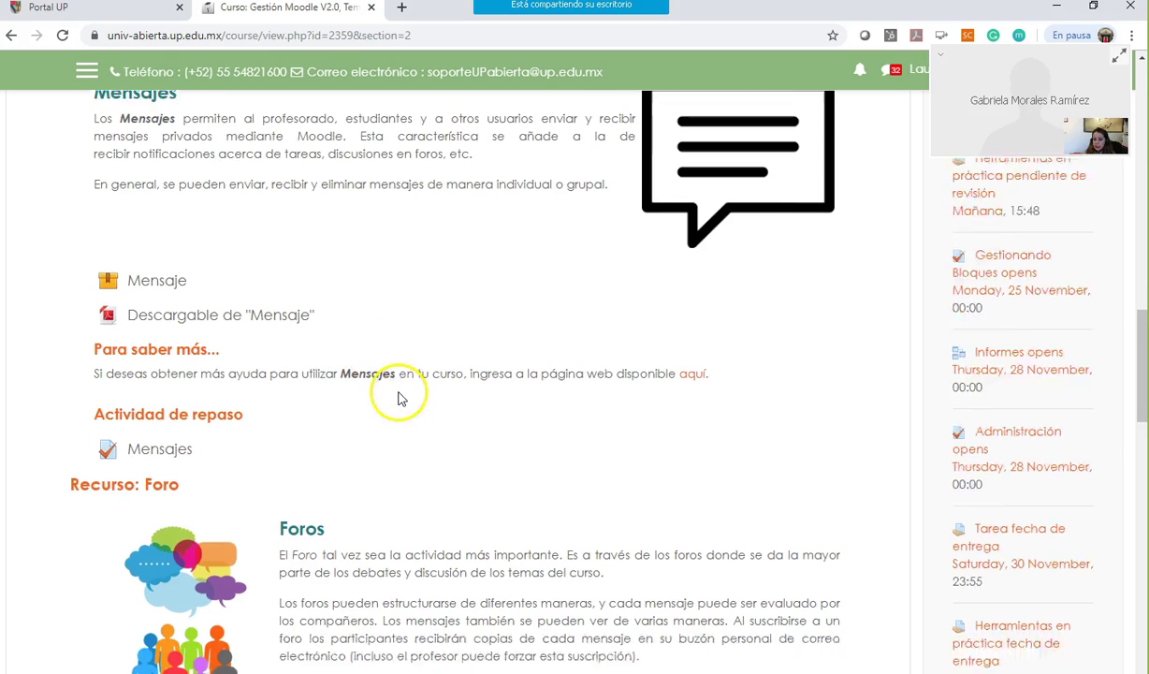
scroll(401, 398, down, 1)
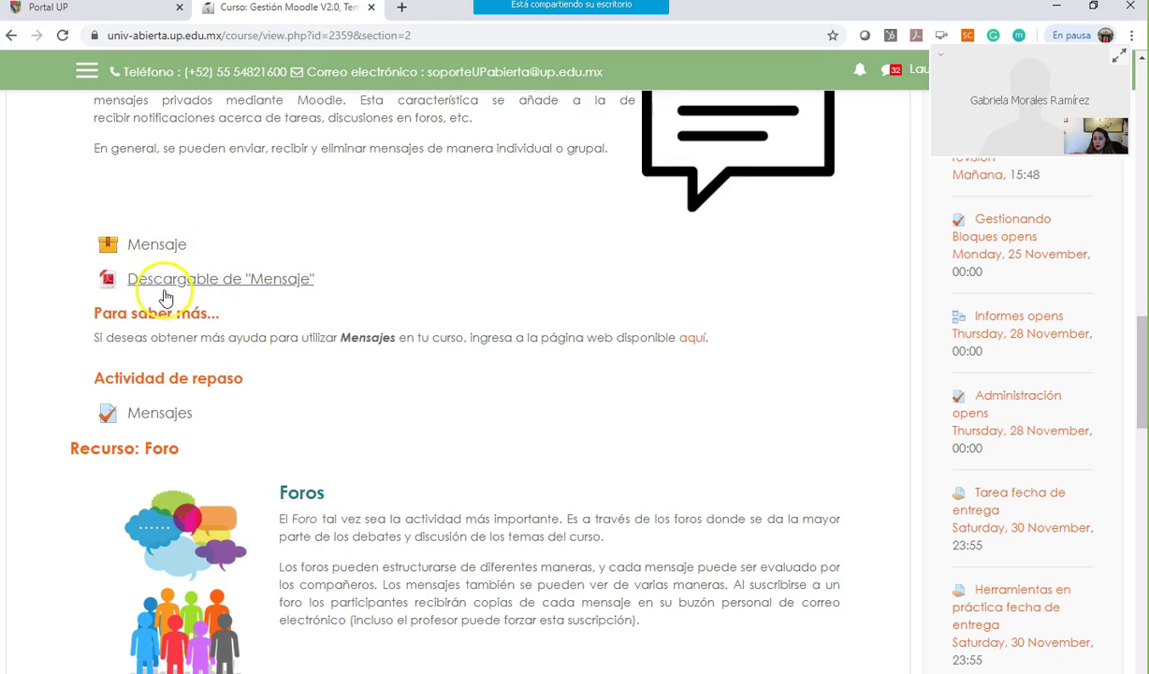
scroll(352, 401, down, 5)
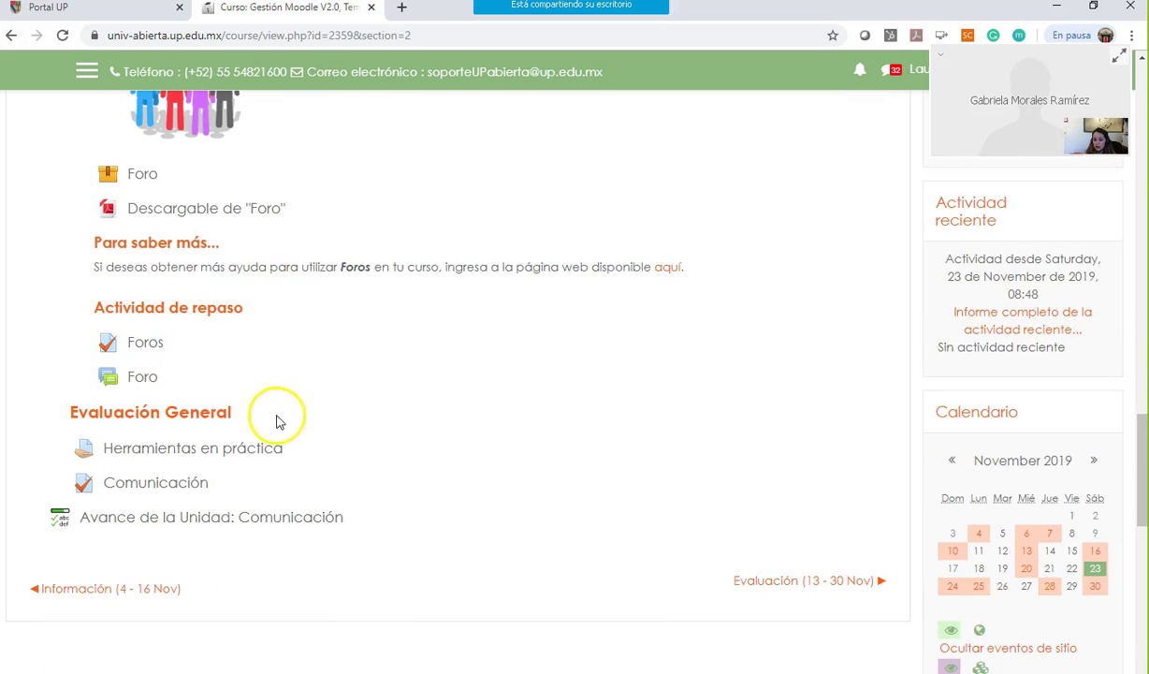
scroll(315, 374, up, 5)
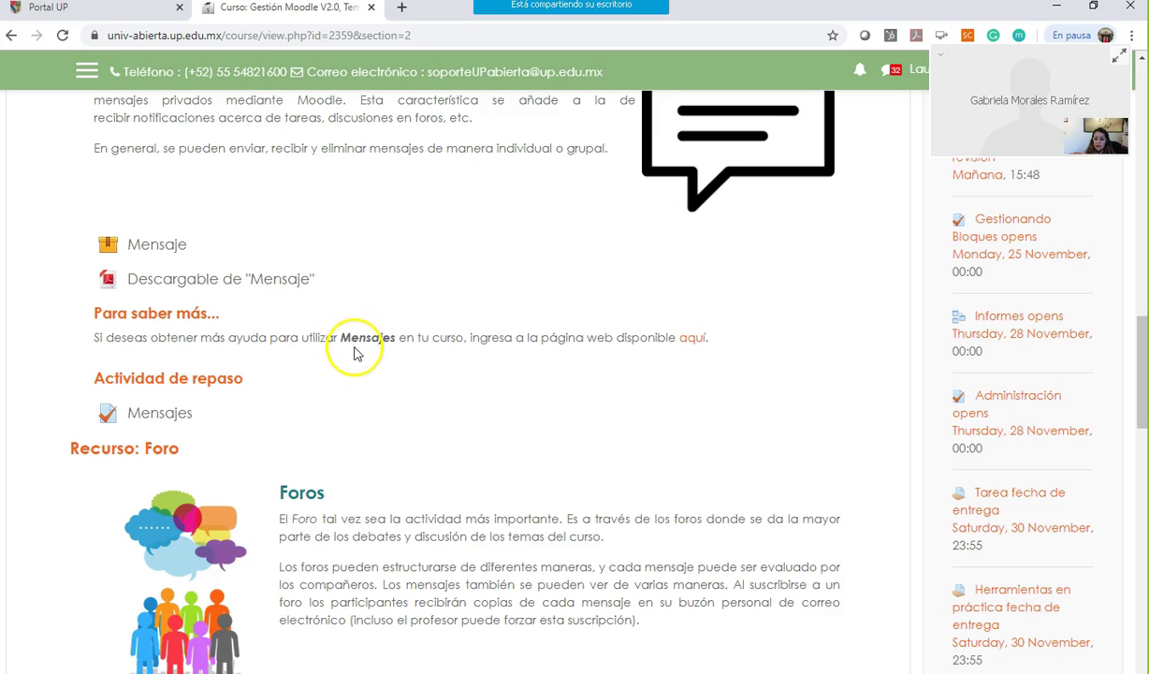
scroll(355, 351, down, 3)
scroll(351, 339, down, 4)
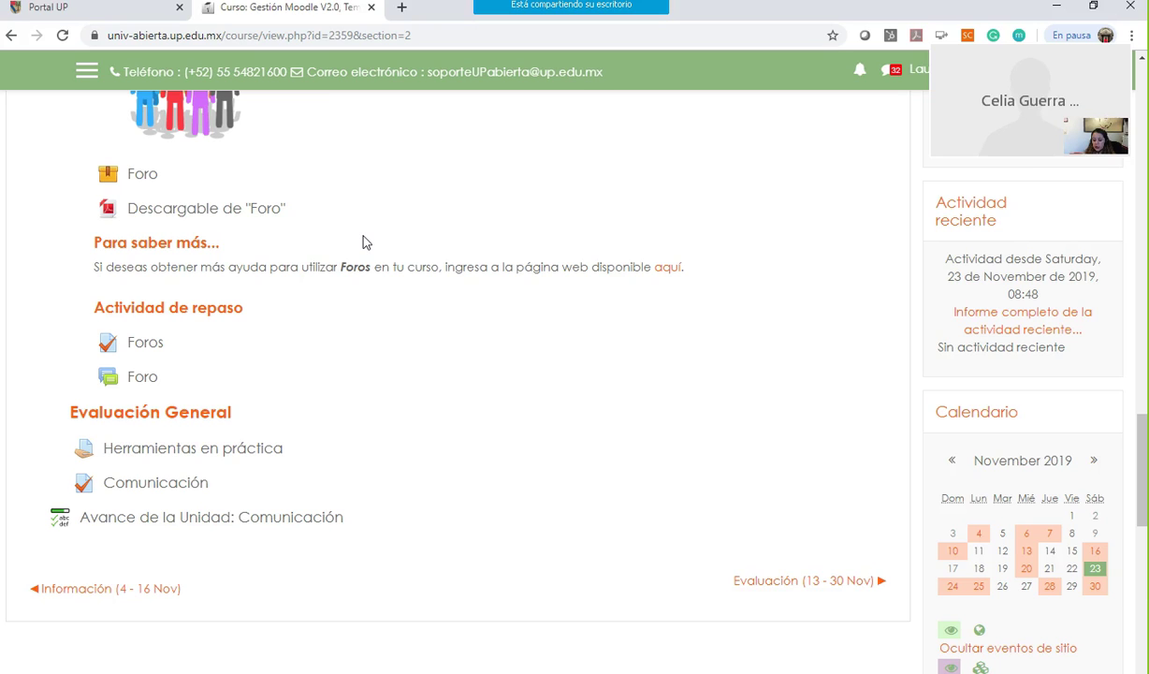
scroll(302, 347, up, 5)
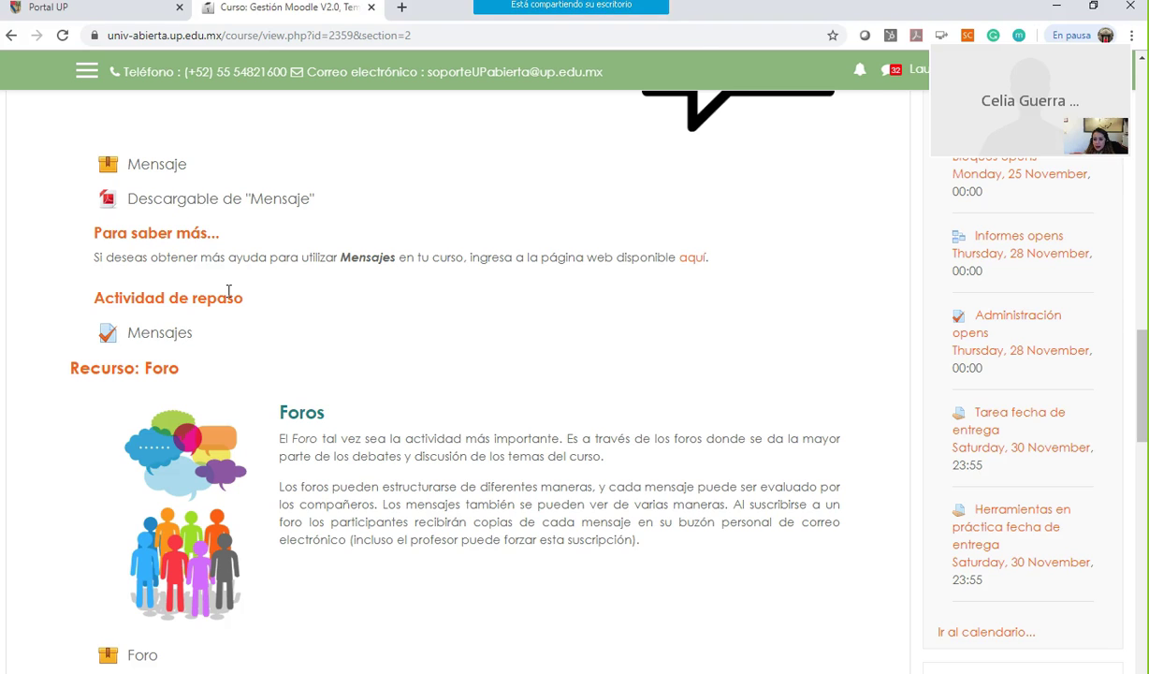
Step: Toggle the mute state of the organizer's own microphone in the Webex session
mouse_move(449, 9)
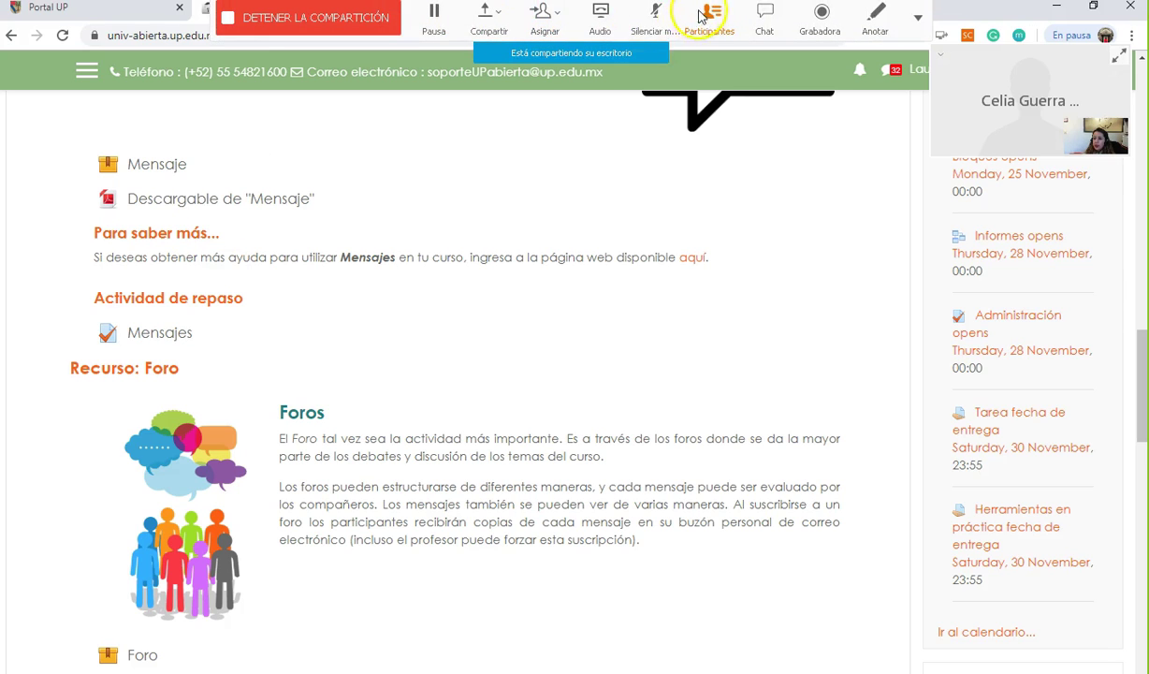
click(656, 14)
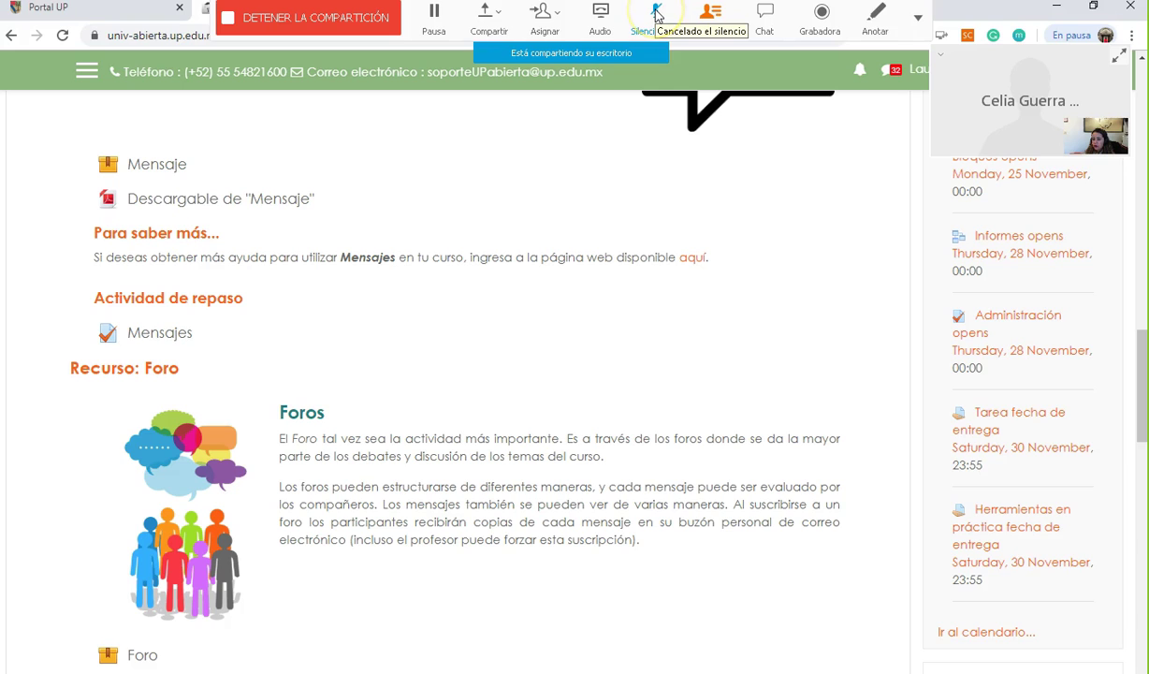
click(657, 14)
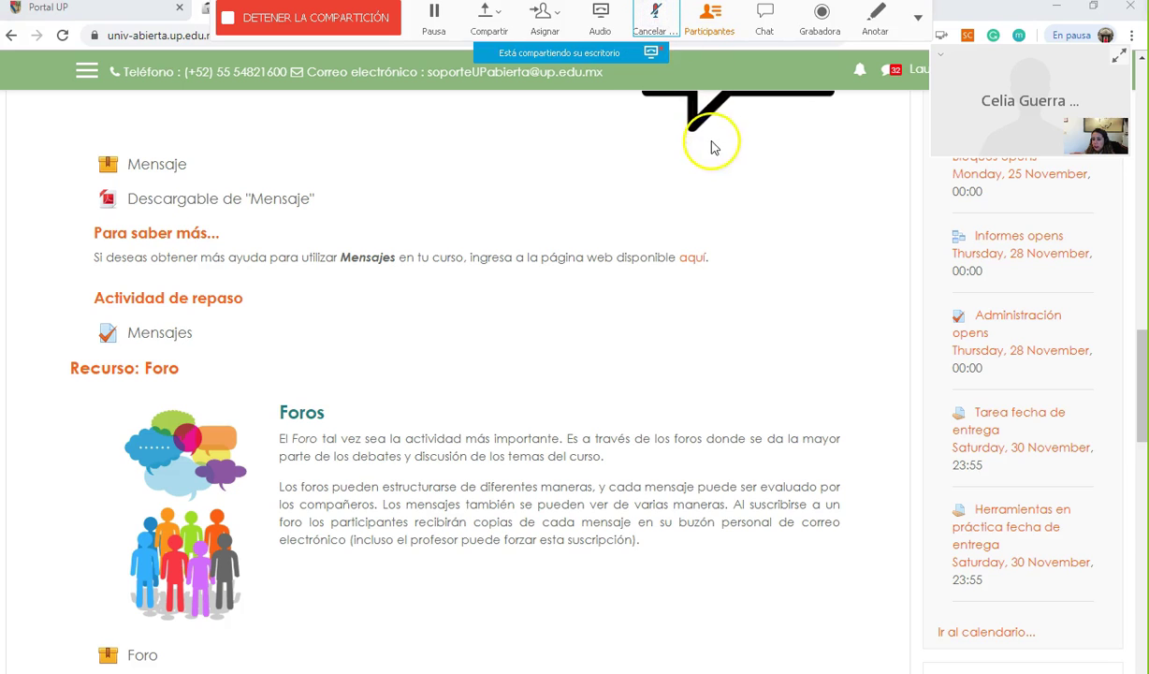
click(657, 15)
Step: Pause desktop sharing to mute the first attendee's microphone in Webex Training, and resume sharing the desktop
click(321, 15)
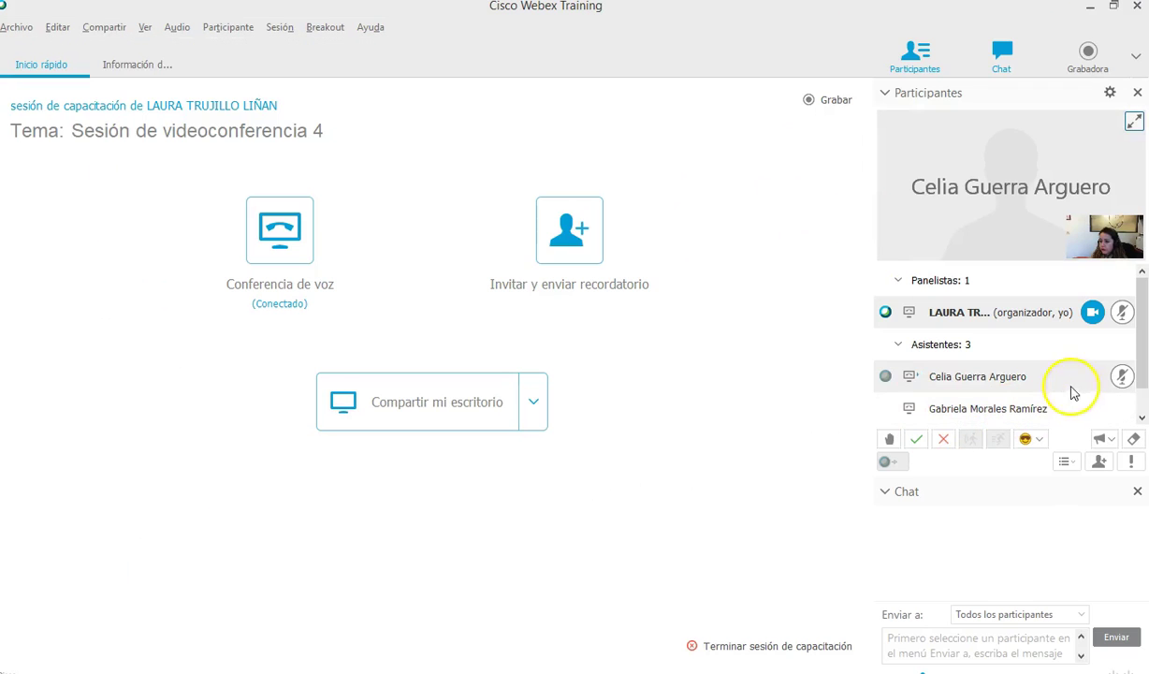
click(1123, 378)
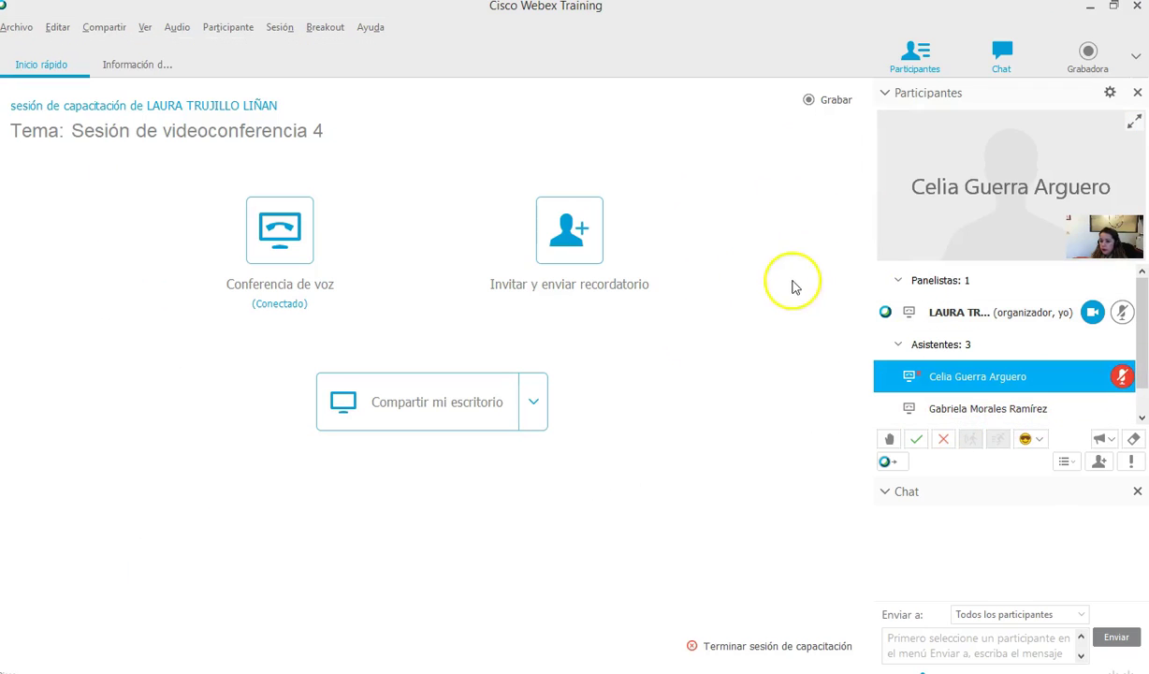
click(419, 408)
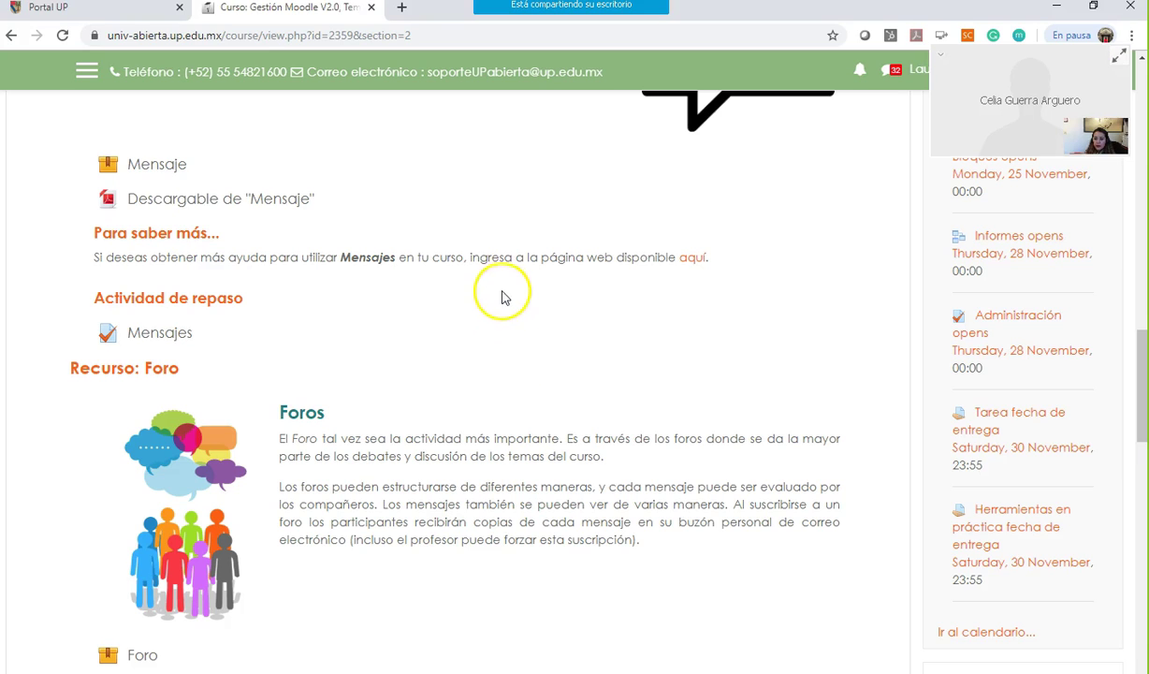
scroll(506, 291, up, 20)
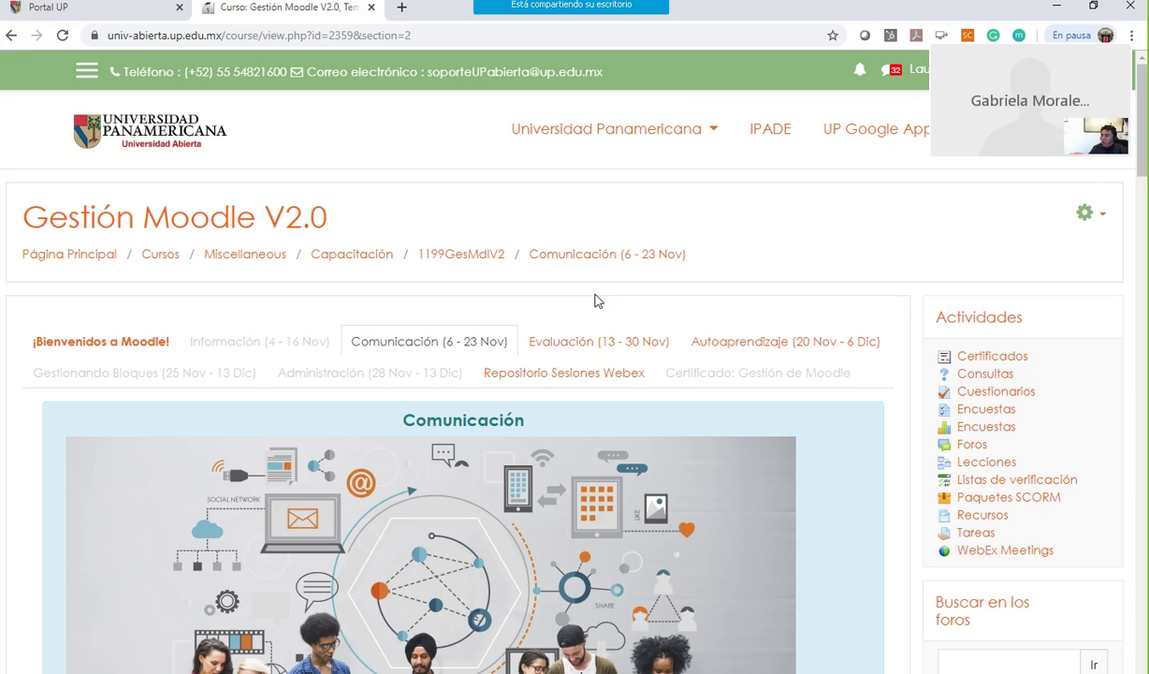
mouse_move(570, 8)
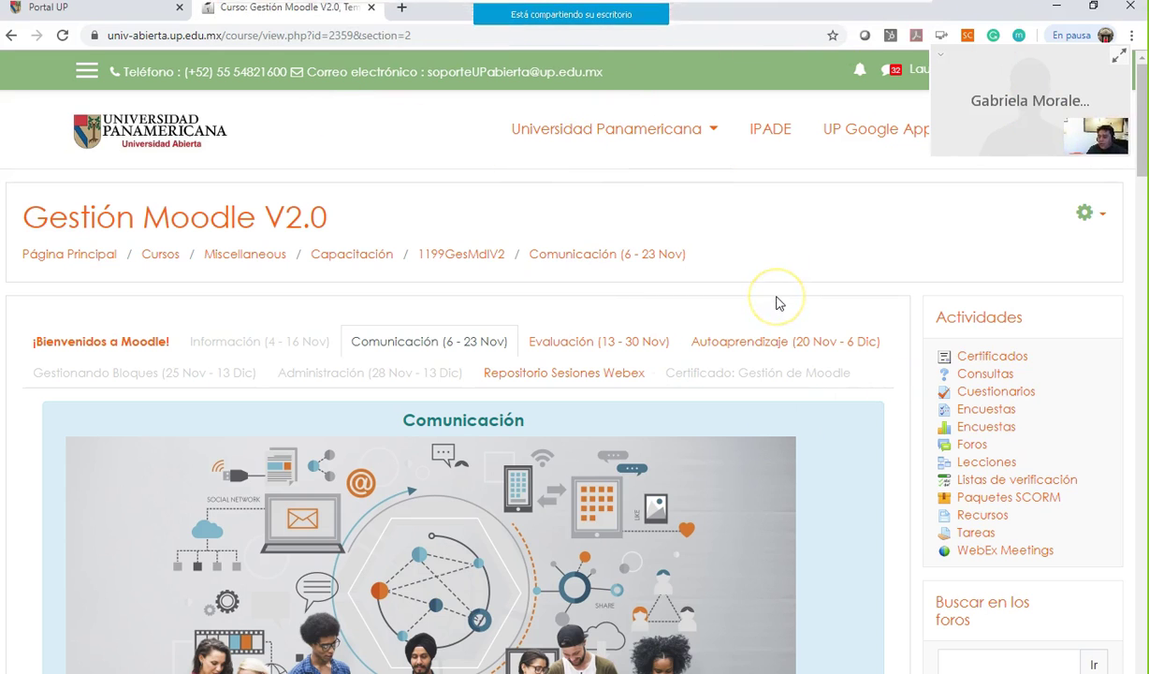
click(741, 248)
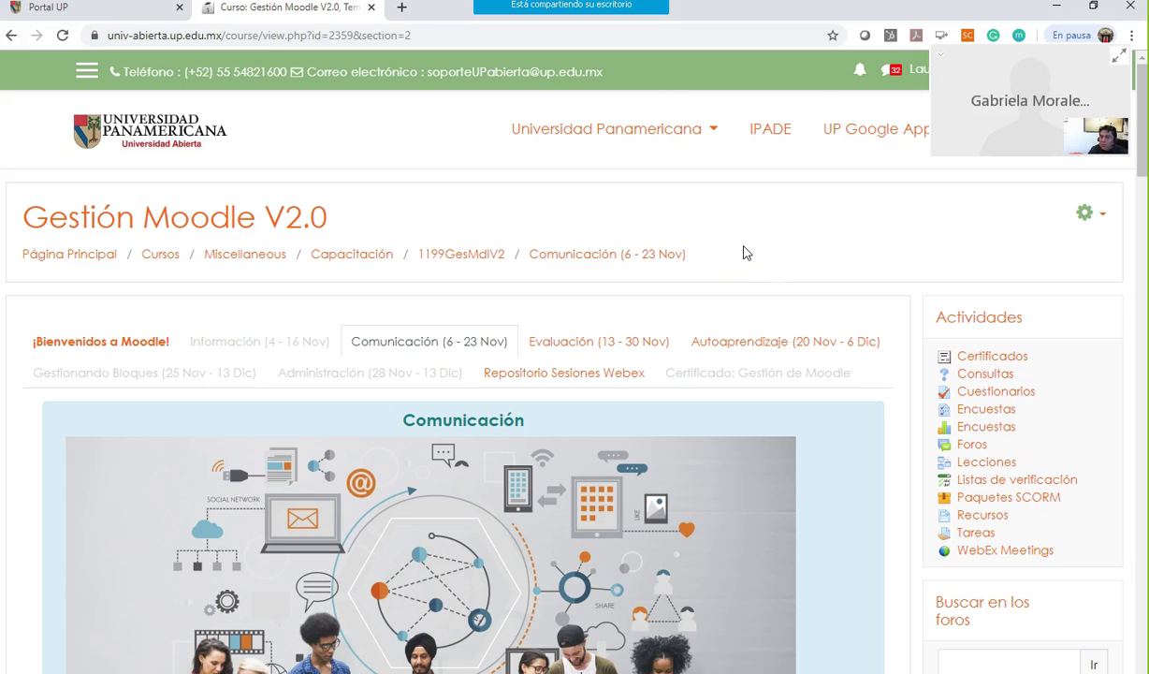
click(794, 253)
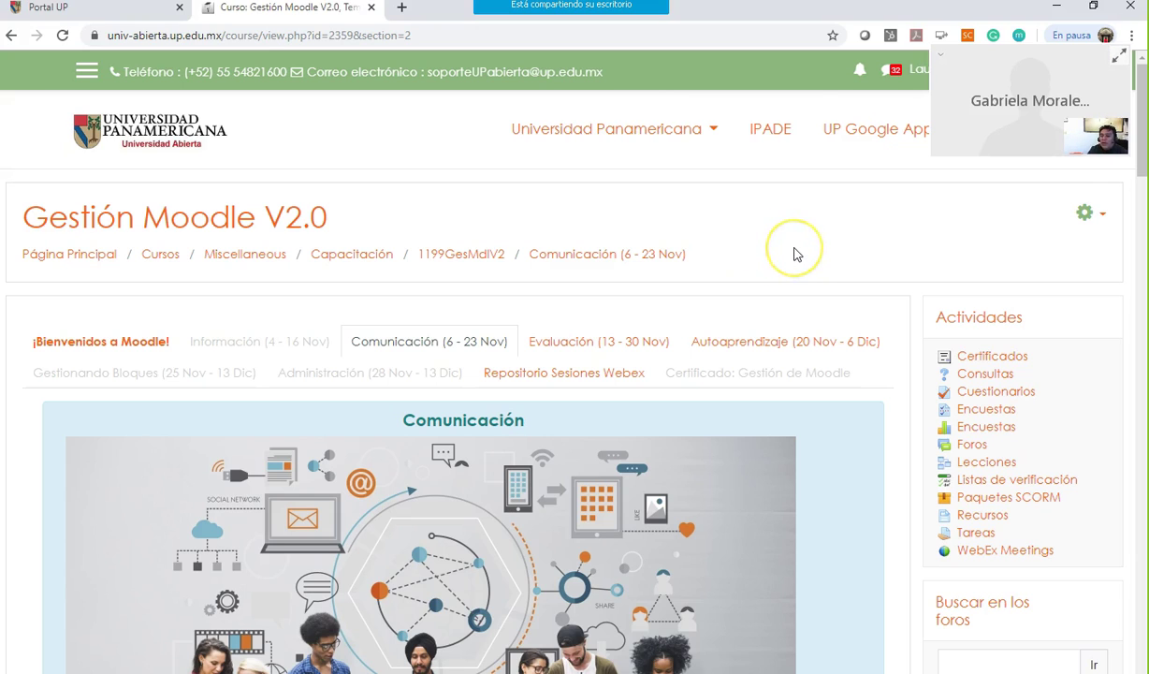
click(882, 232)
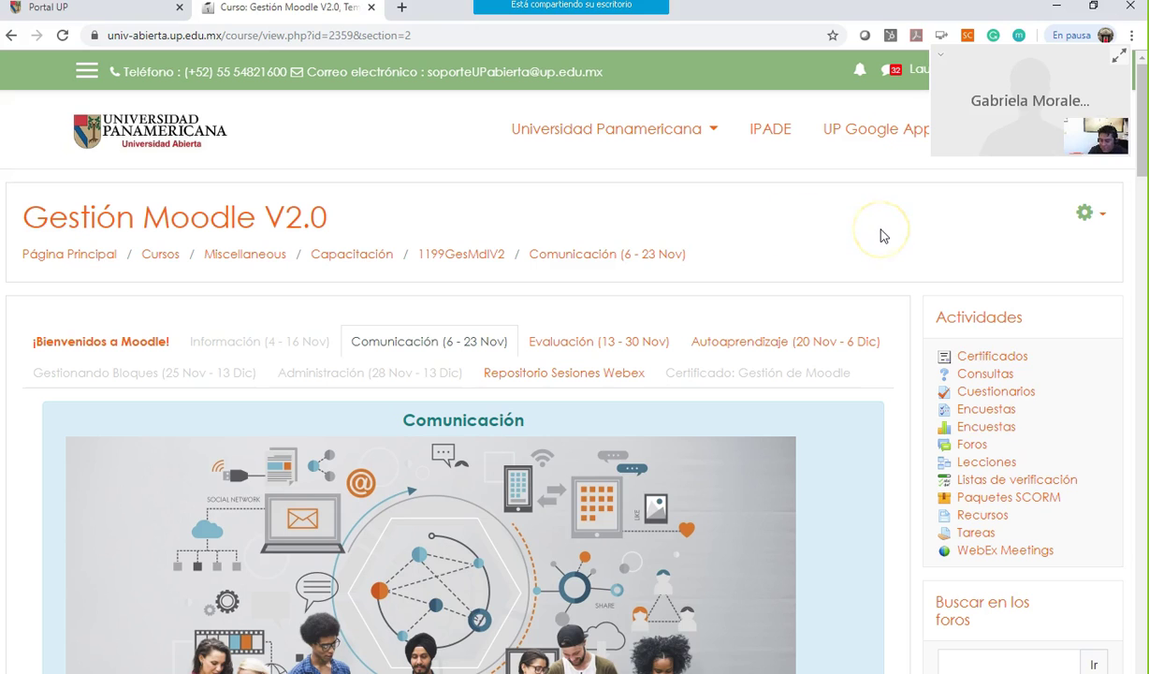
click(857, 242)
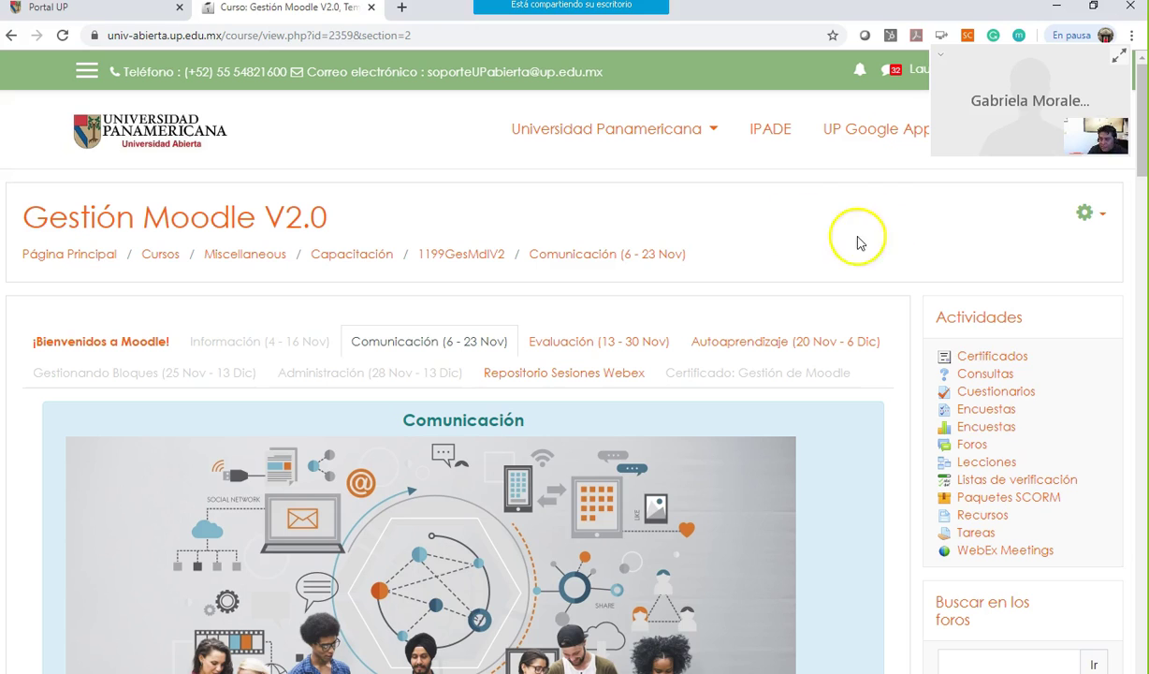
Step: Open the Evaluación (13 - 30 Nov) section of the course and view its introduction
click(584, 352)
click(767, 248)
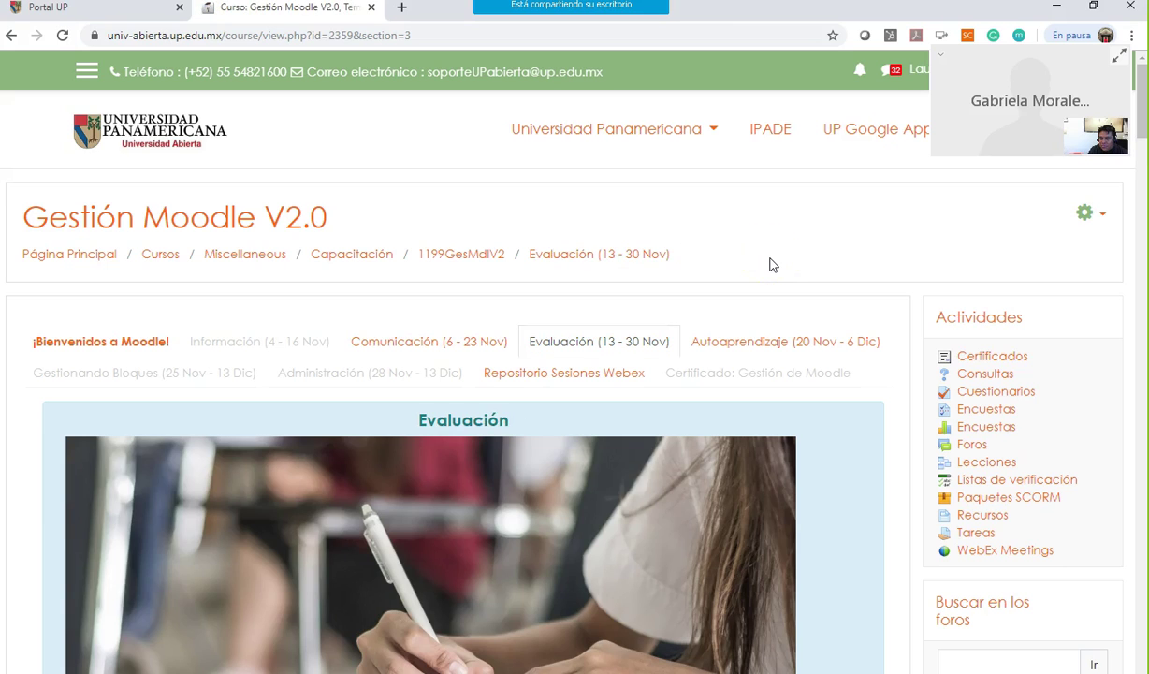
scroll(773, 264, down, 1)
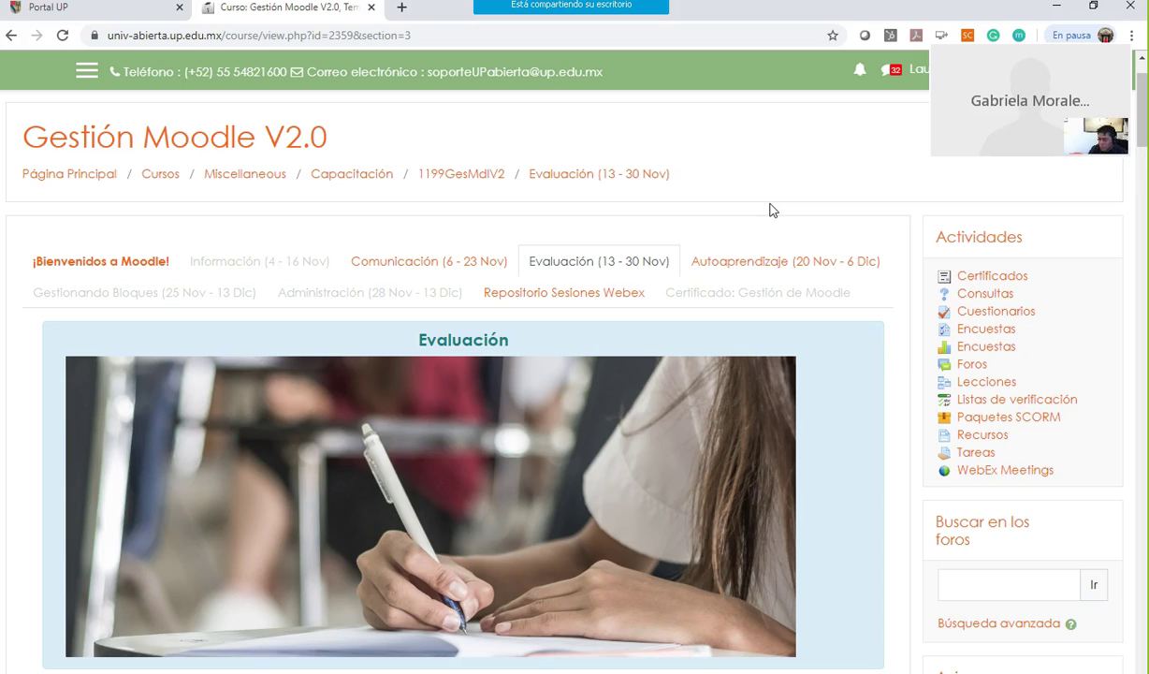
click(755, 243)
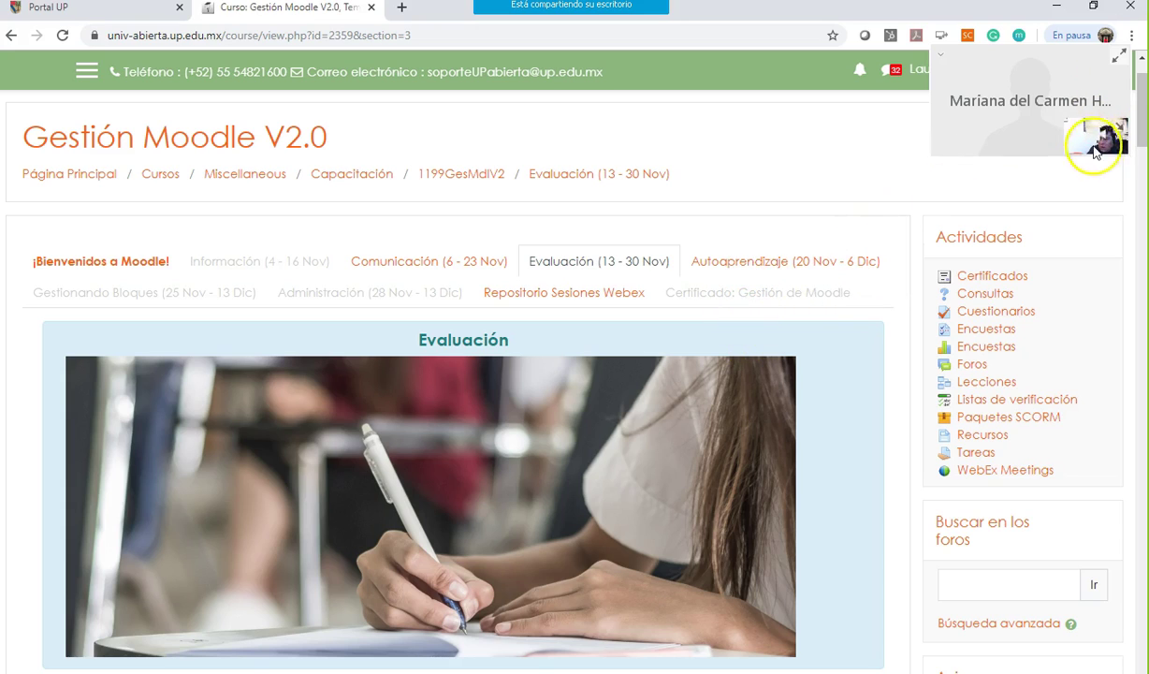
Step: Go to the Capacitación course category and open the course list of its 1199 subcategory
click(452, 181)
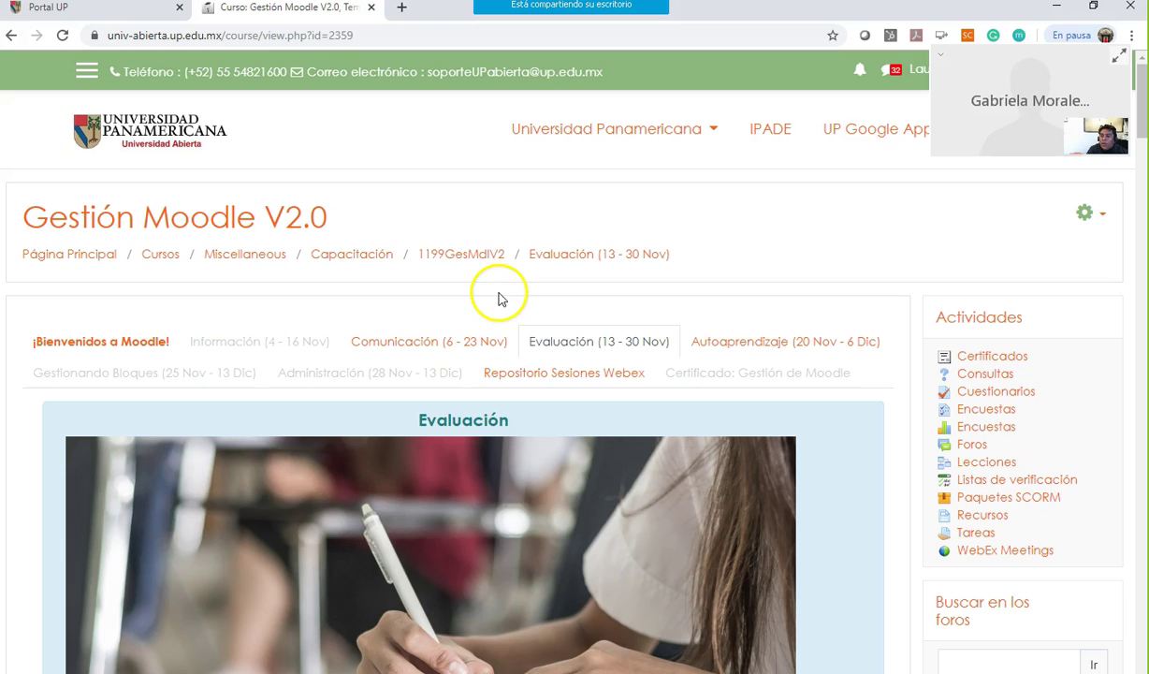
click(356, 254)
scroll(468, 300, down, 2)
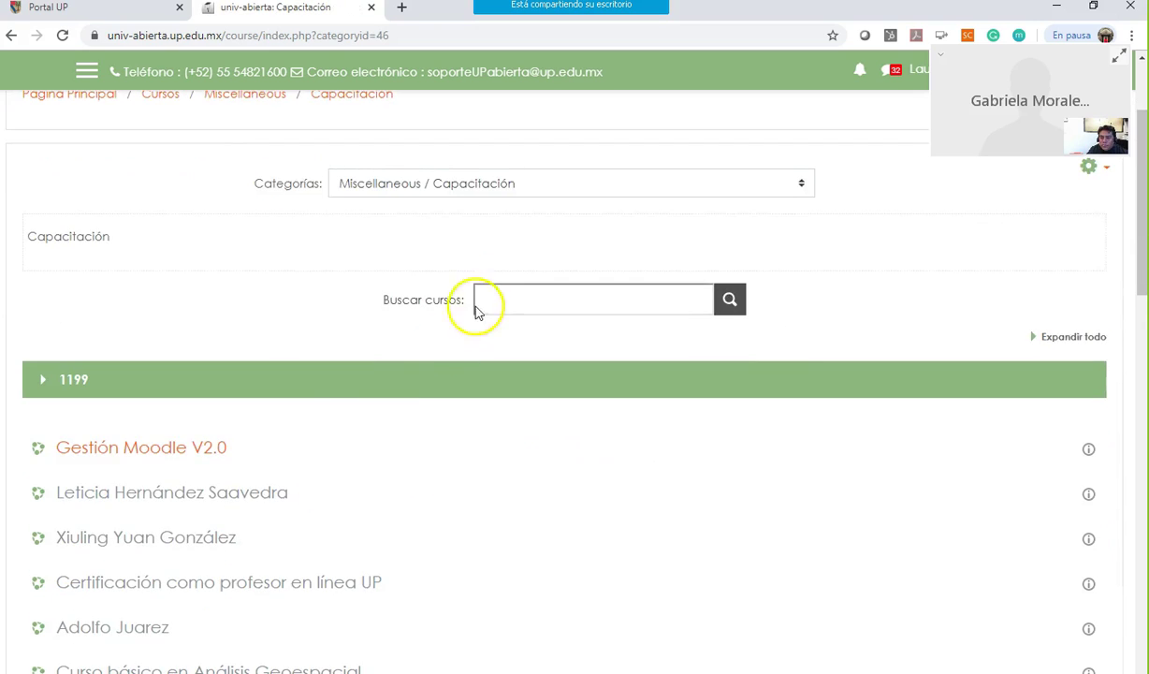
scroll(393, 365, down, 1)
click(75, 302)
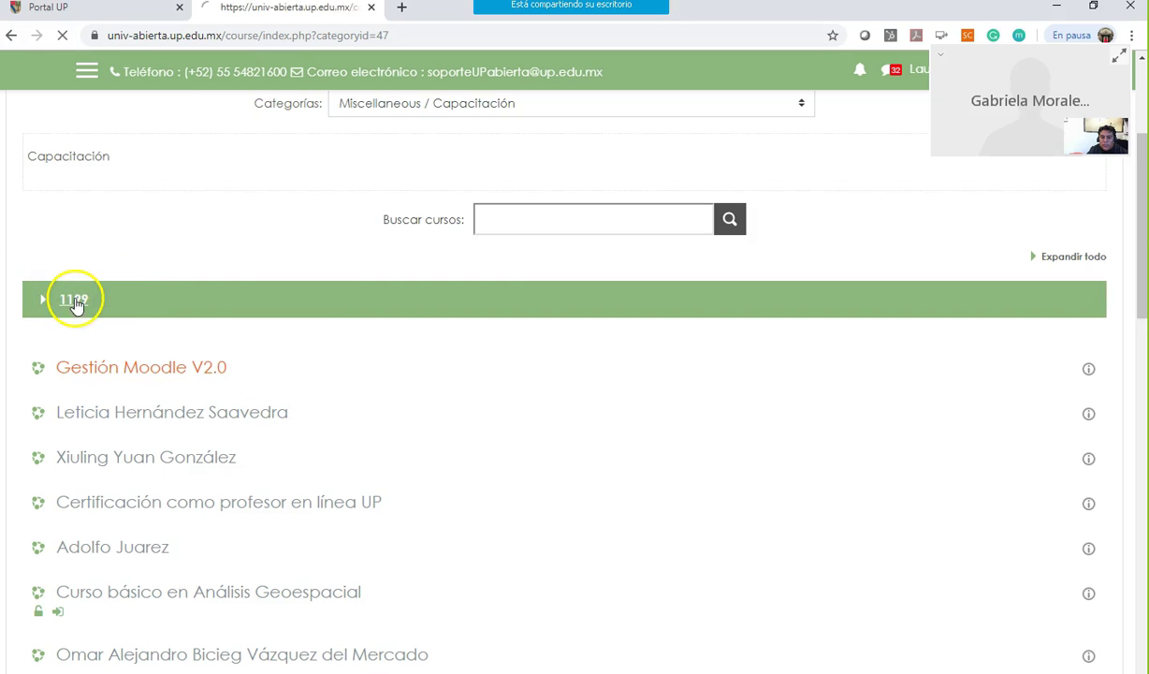
scroll(479, 499, down, 5)
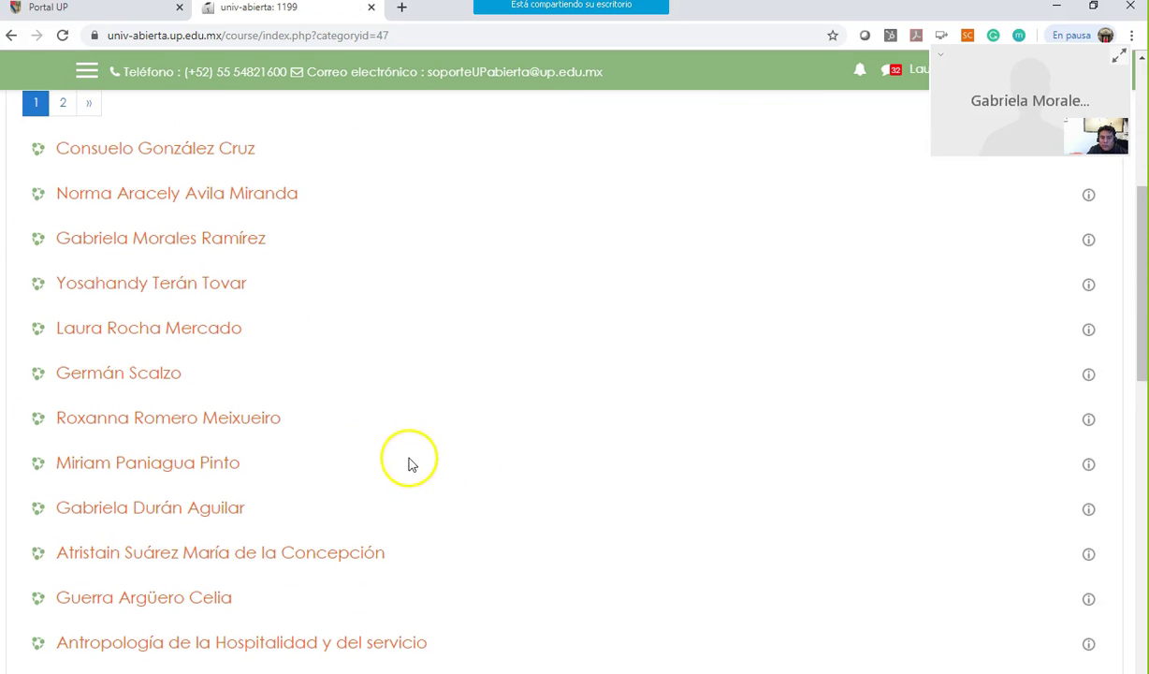
Step: Open the third course in the list, named after a participant, and turn on editing for it
click(161, 242)
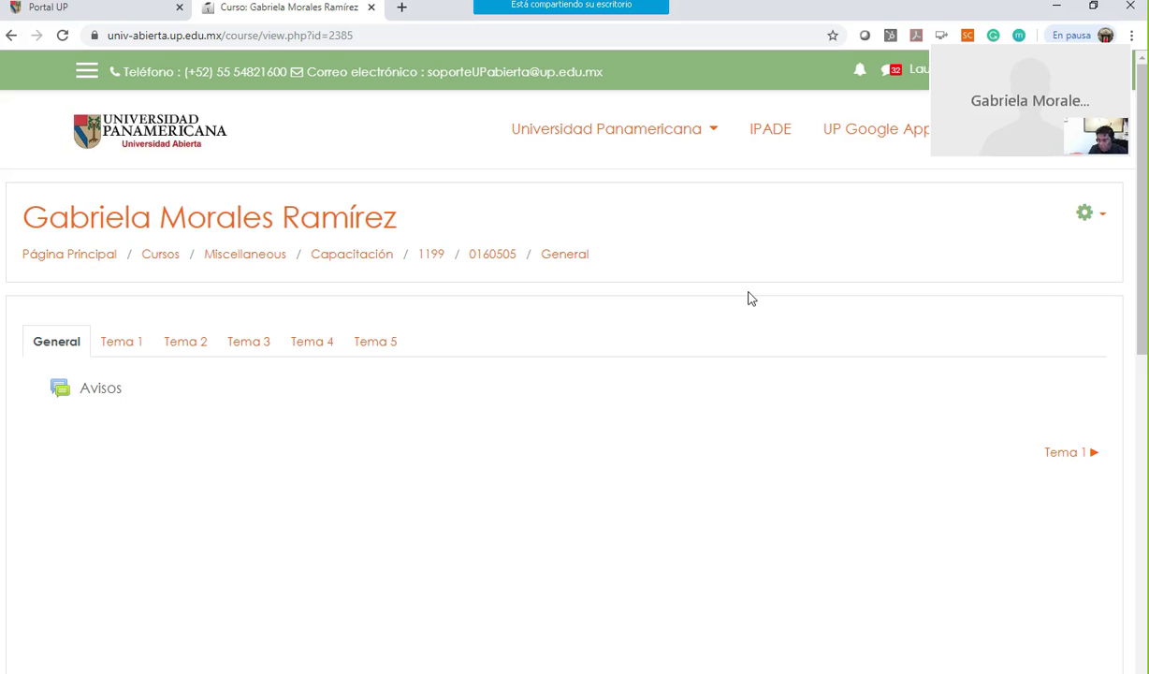
click(1093, 222)
click(980, 266)
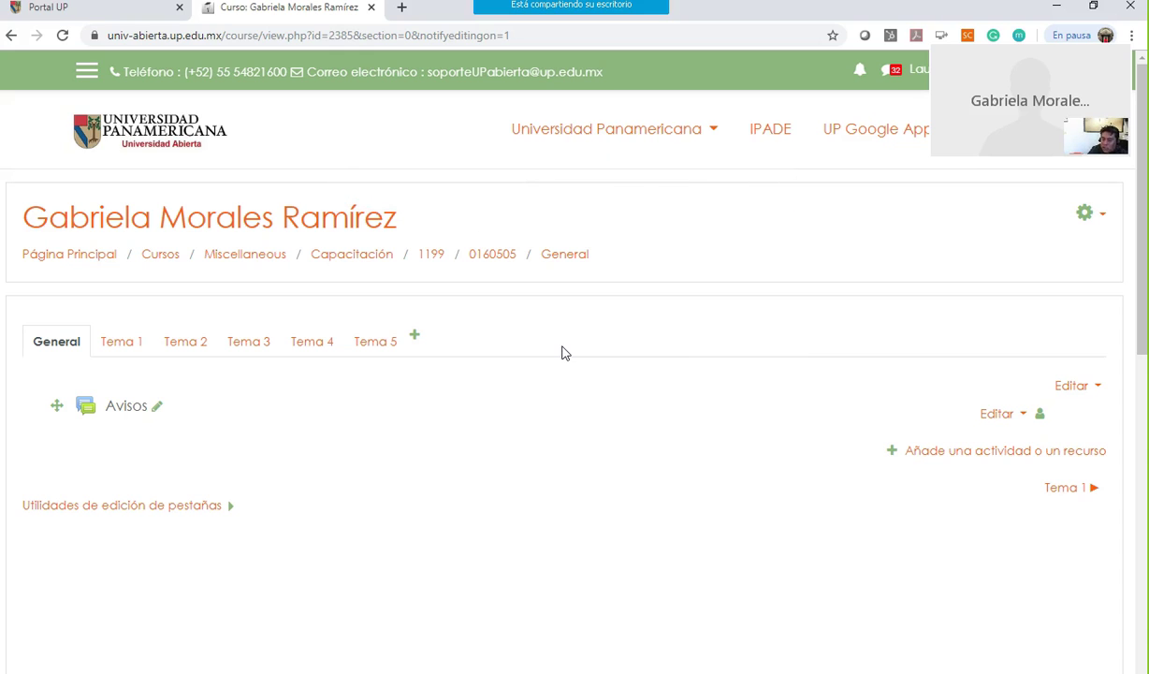
click(577, 423)
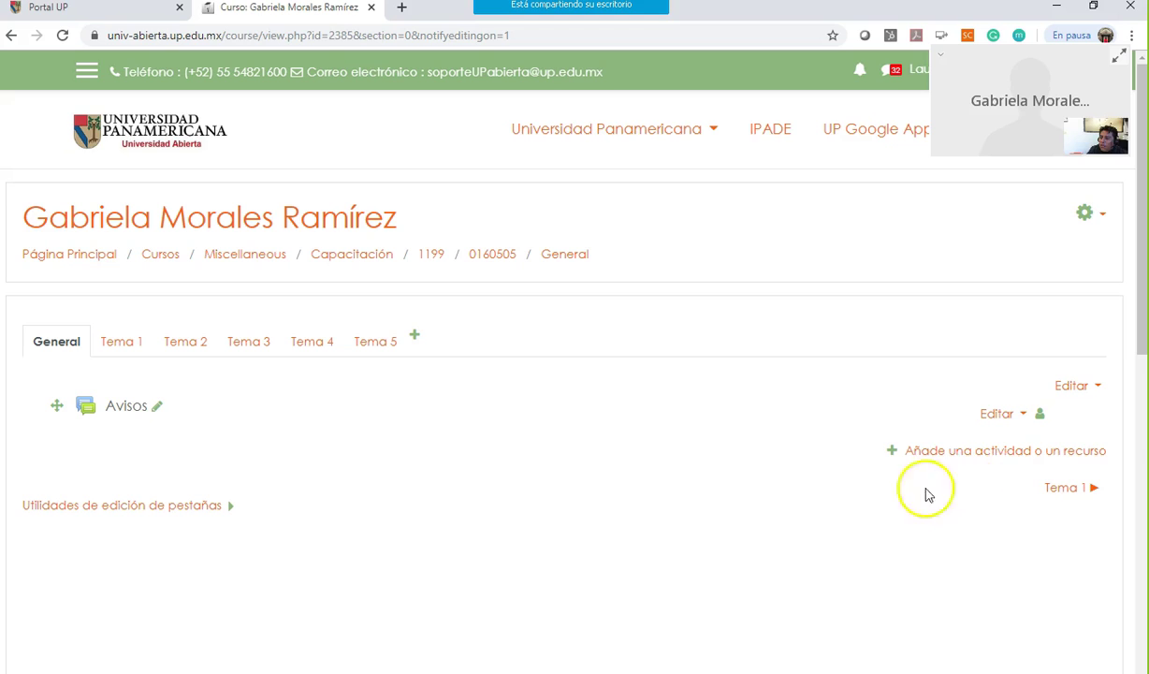
Step: Read the description of the Cuestionario activity and start adding one to the course's General section
click(954, 460)
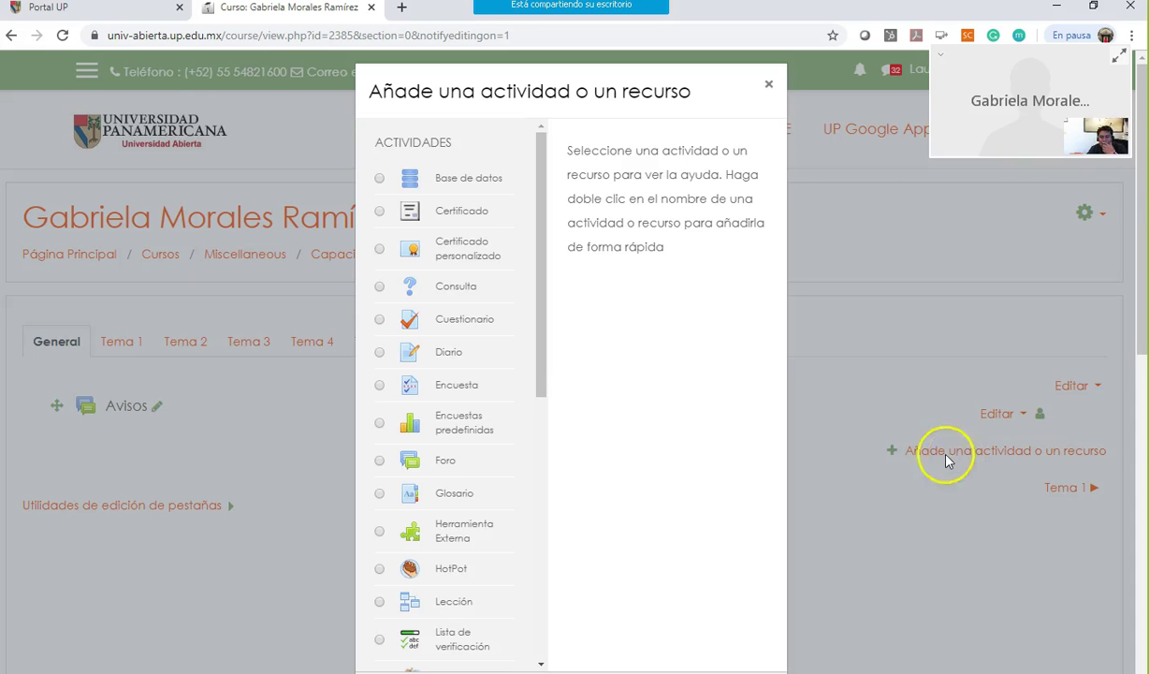
click(447, 322)
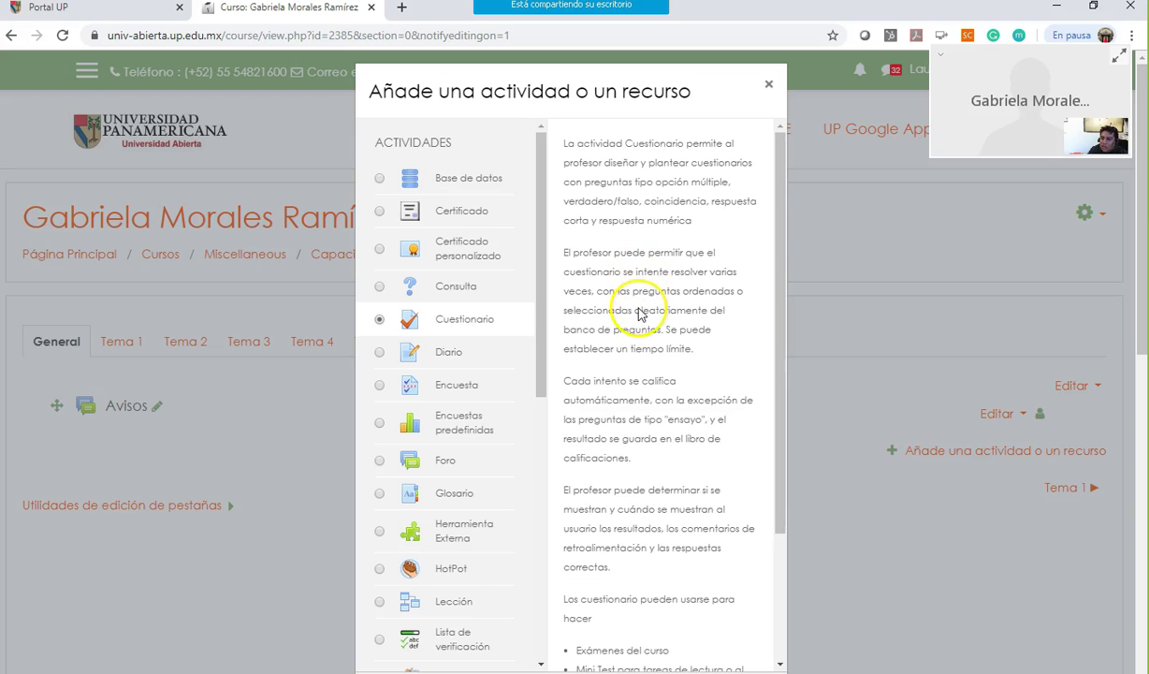
scroll(632, 309, down, 1)
scroll(632, 309, down, 1)
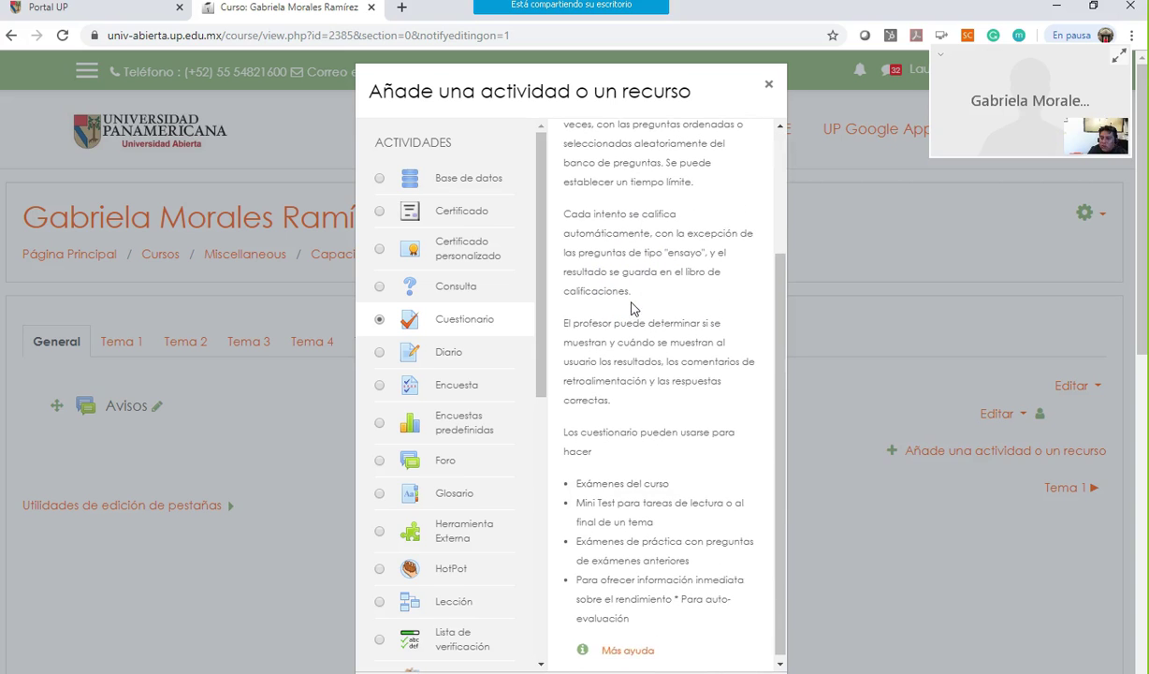
scroll(640, 376, down, 3)
click(647, 459)
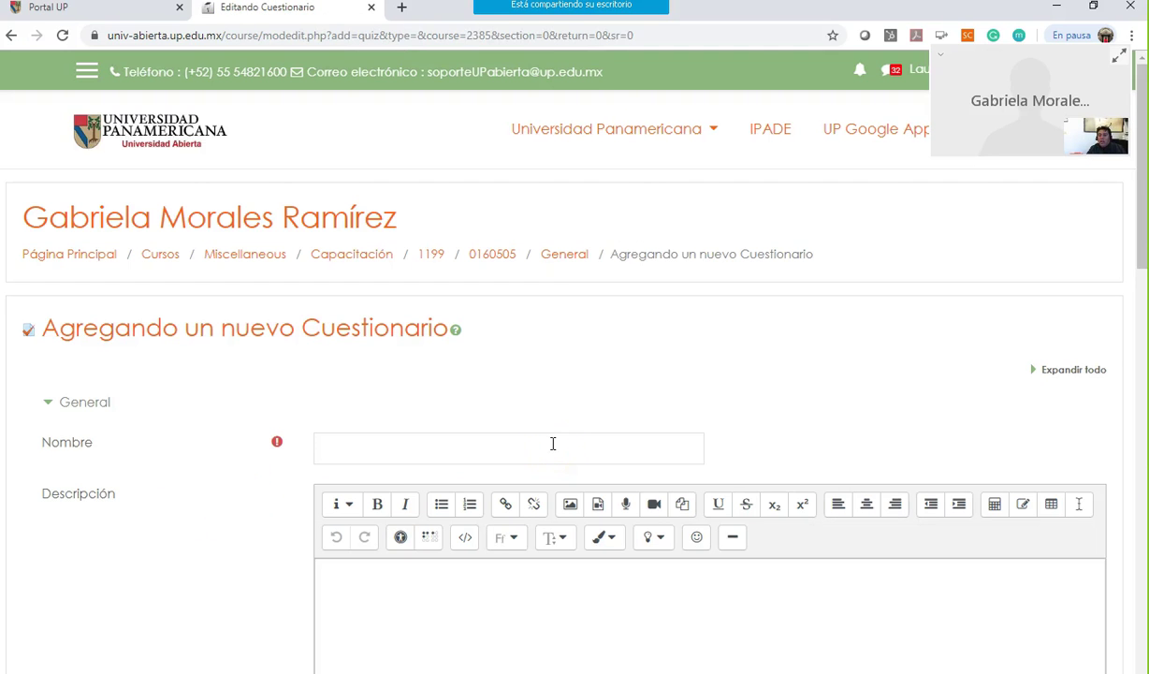
Step: Name the new quiz "Prueba de Examen" and enter "Instrucciones" as its description
click(340, 446)
text(Prueba de Examen)
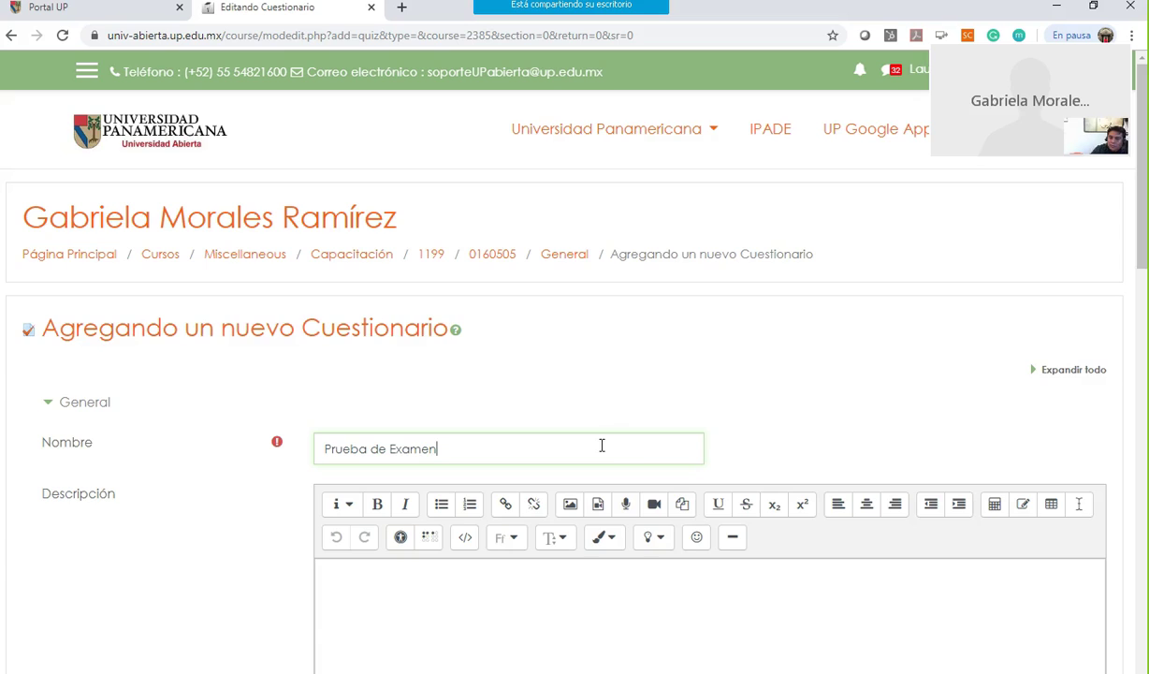
scroll(609, 445, down, 3)
click(453, 343)
text(In)
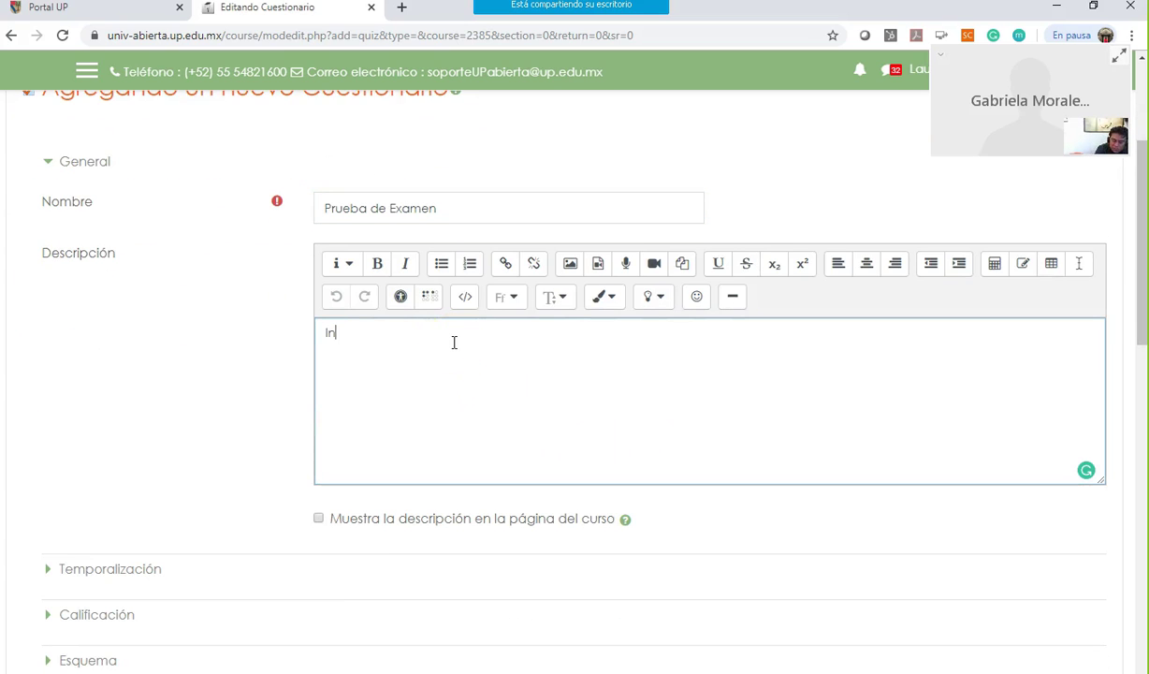
text(strucciones)
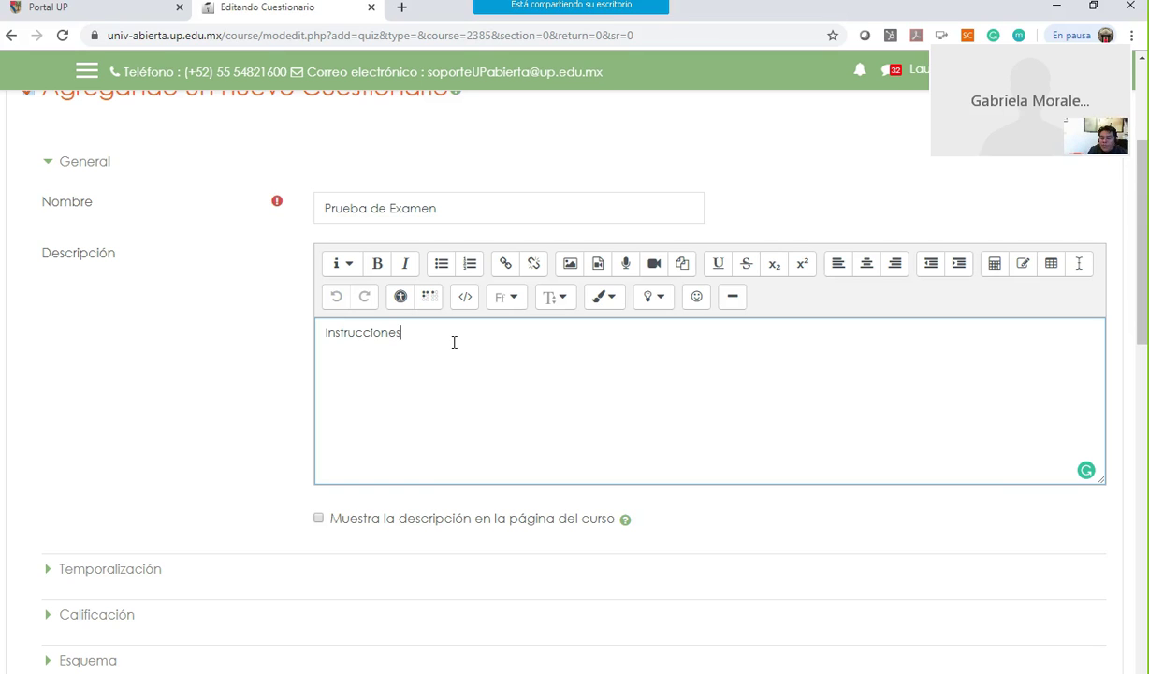
Step: Look over the remaining quiz settings, then abandon the unsaved form and return to the course 0160505 page
scroll(477, 387, down, 2)
scroll(513, 423, down, 1)
scroll(513, 423, up, 6)
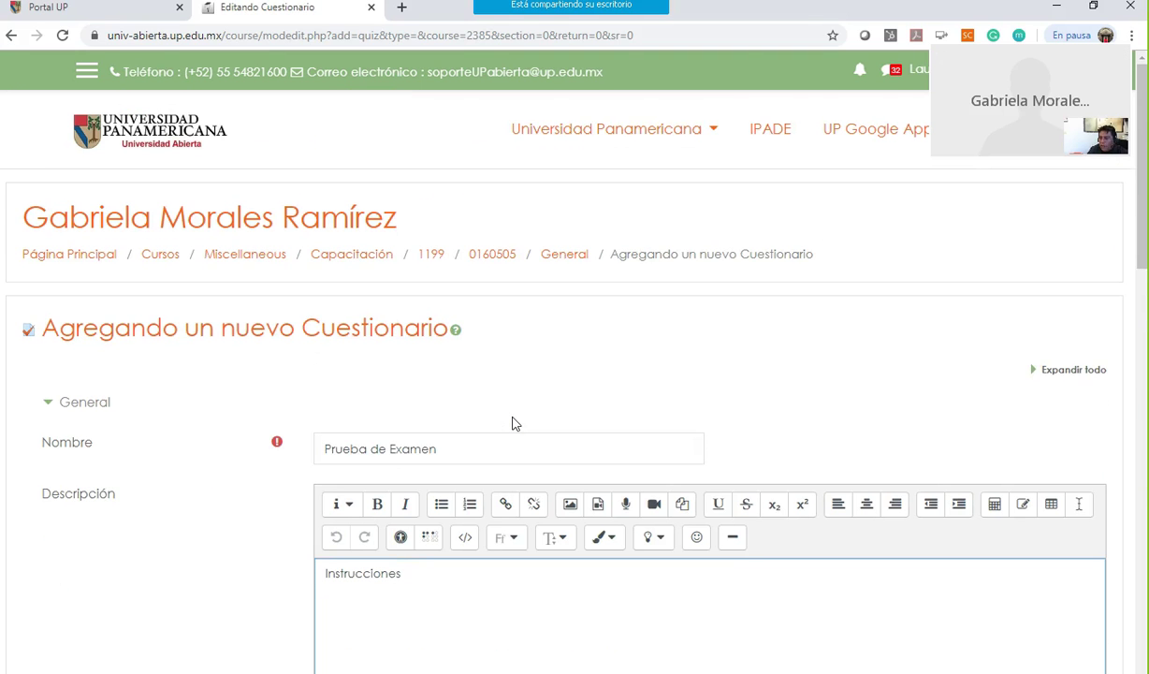
click(491, 258)
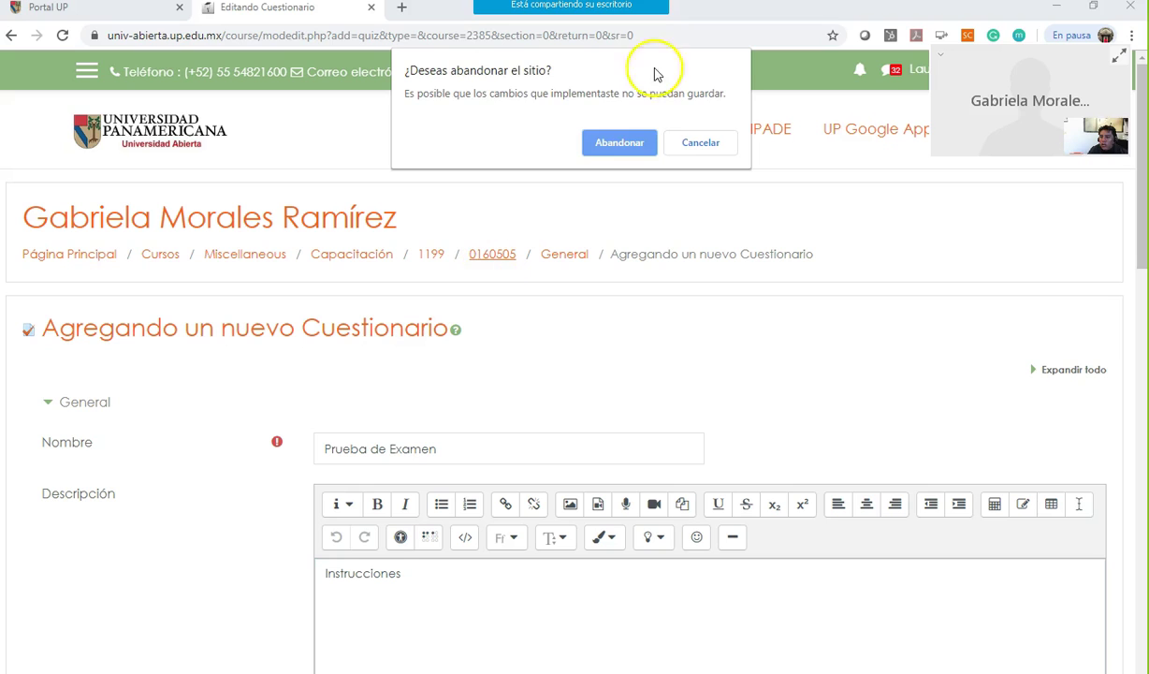
click(621, 142)
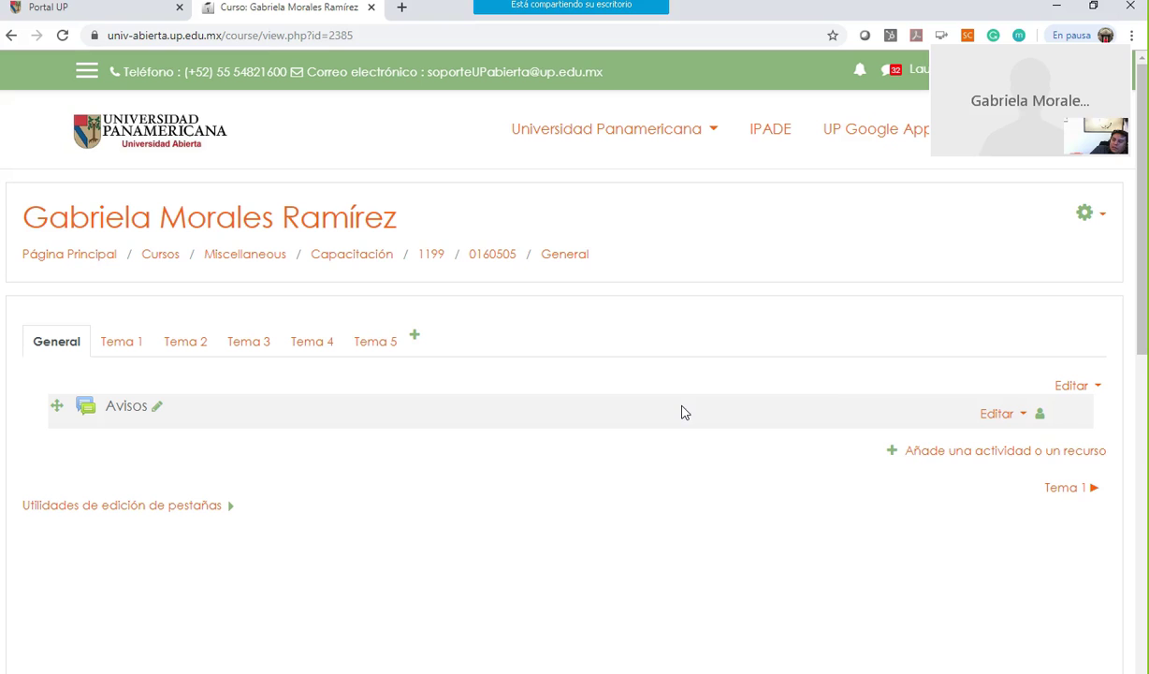
Step: Review the activities and resources available for the General section and read the description of Herramienta Externa
click(950, 456)
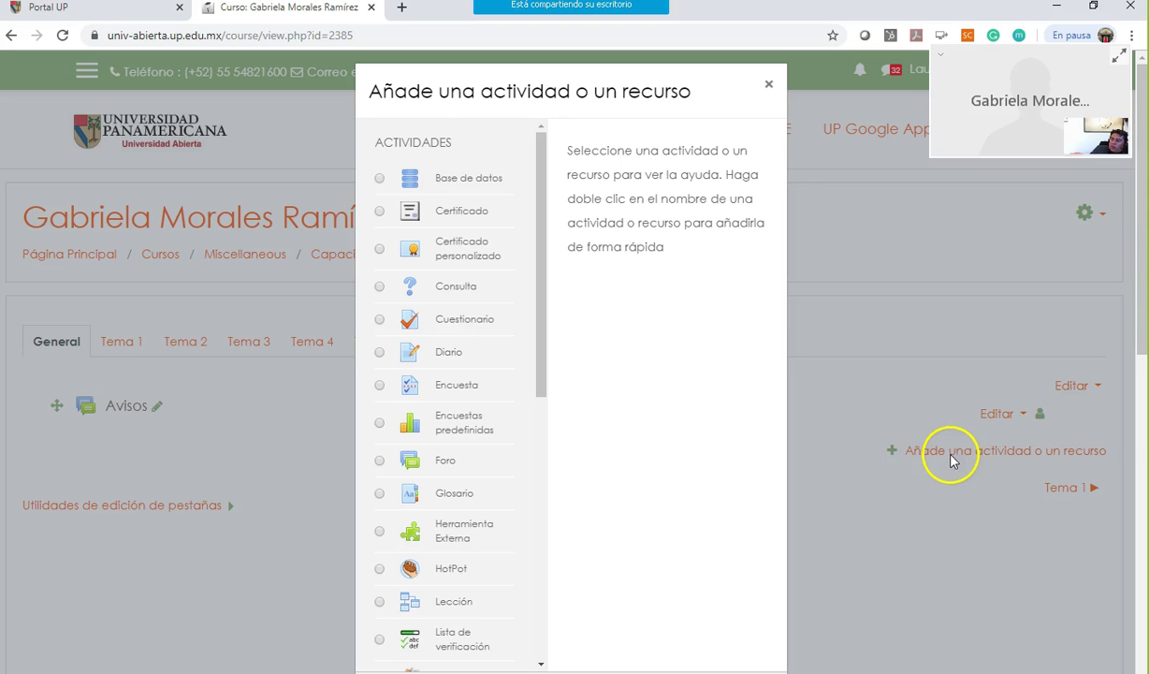
drag(544, 366, 522, 636)
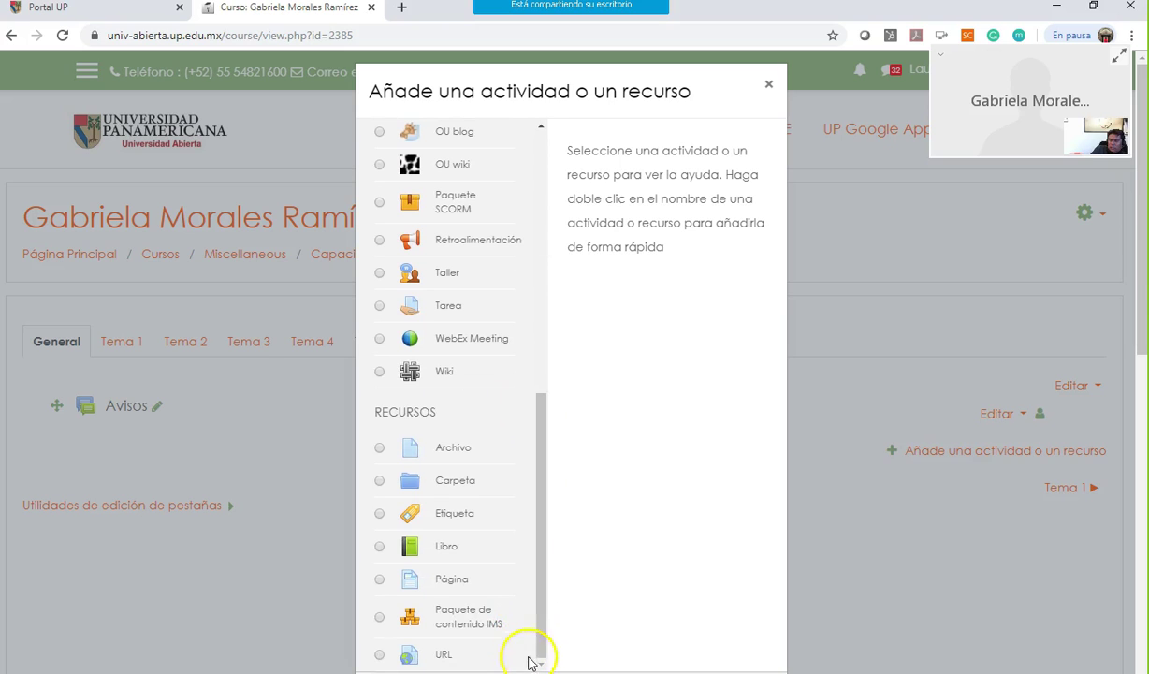
drag(545, 646, 539, 479)
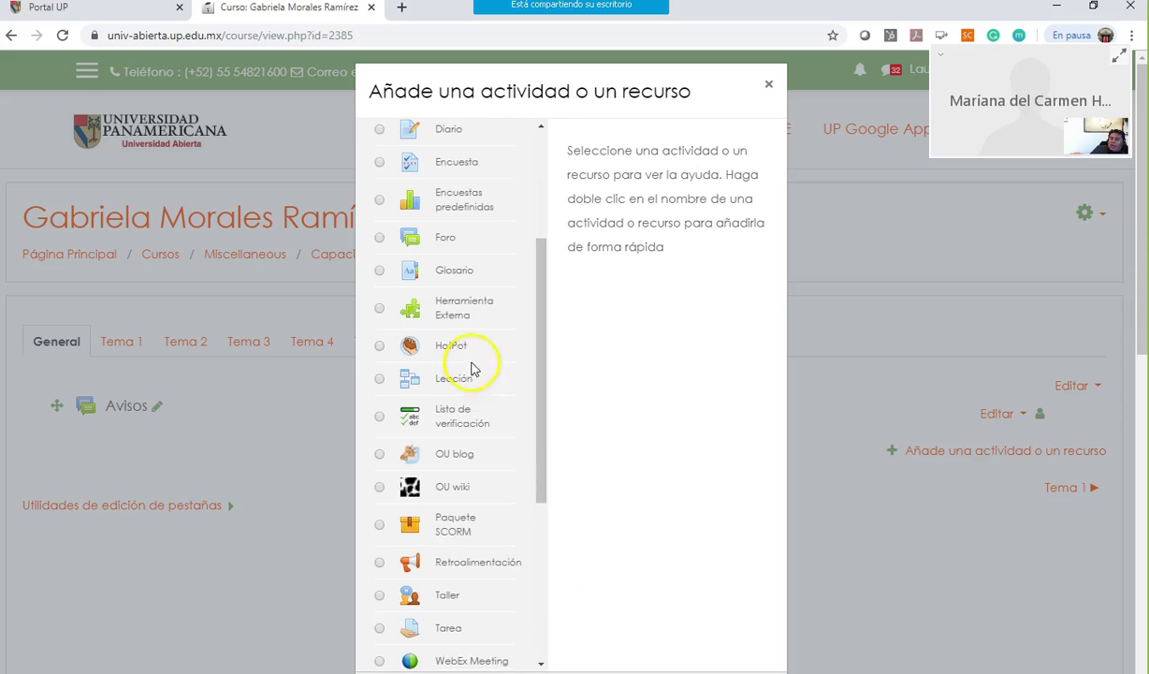
click(380, 308)
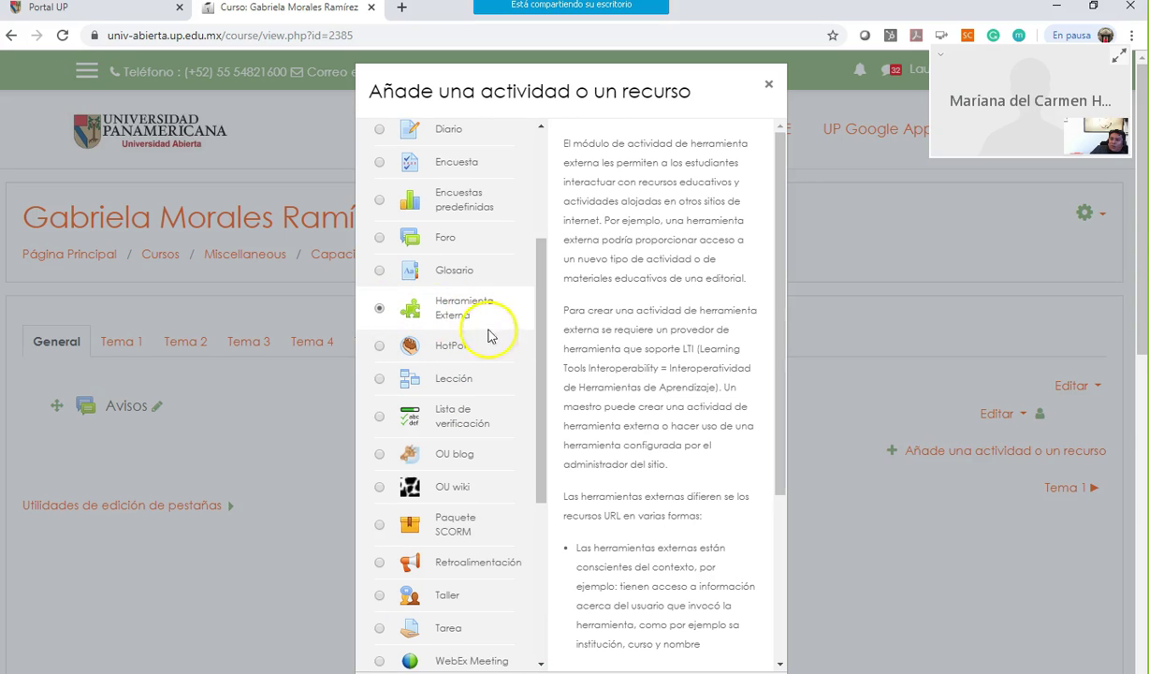
scroll(653, 513, down, 5)
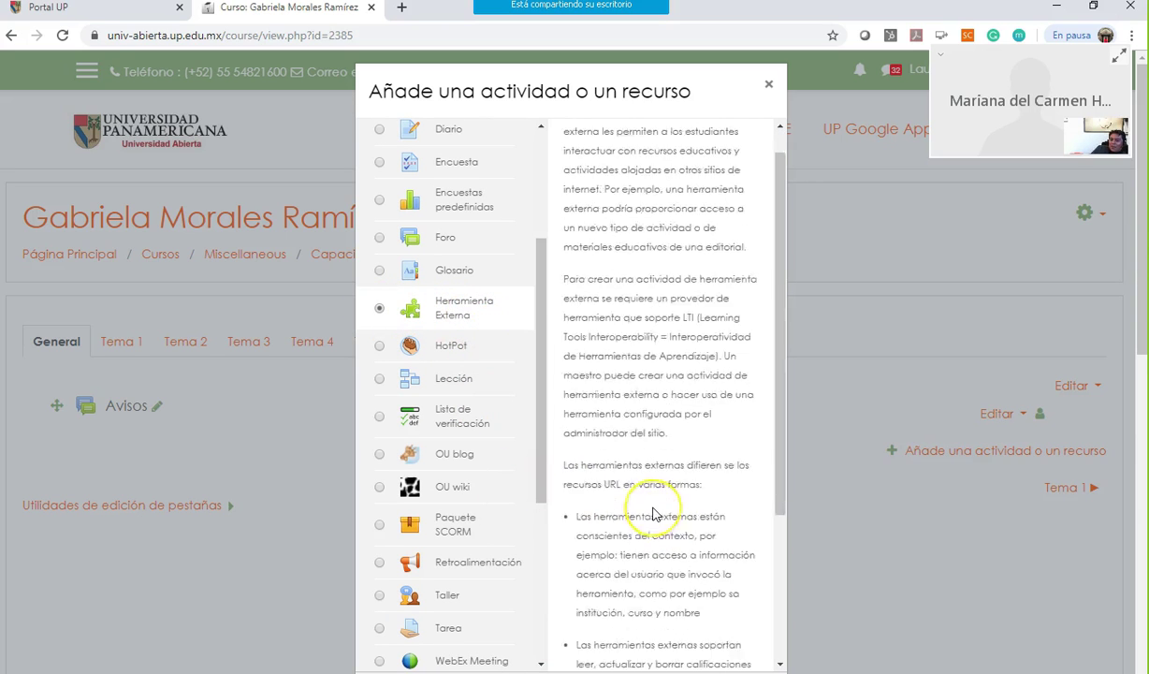
scroll(653, 513, down, 4)
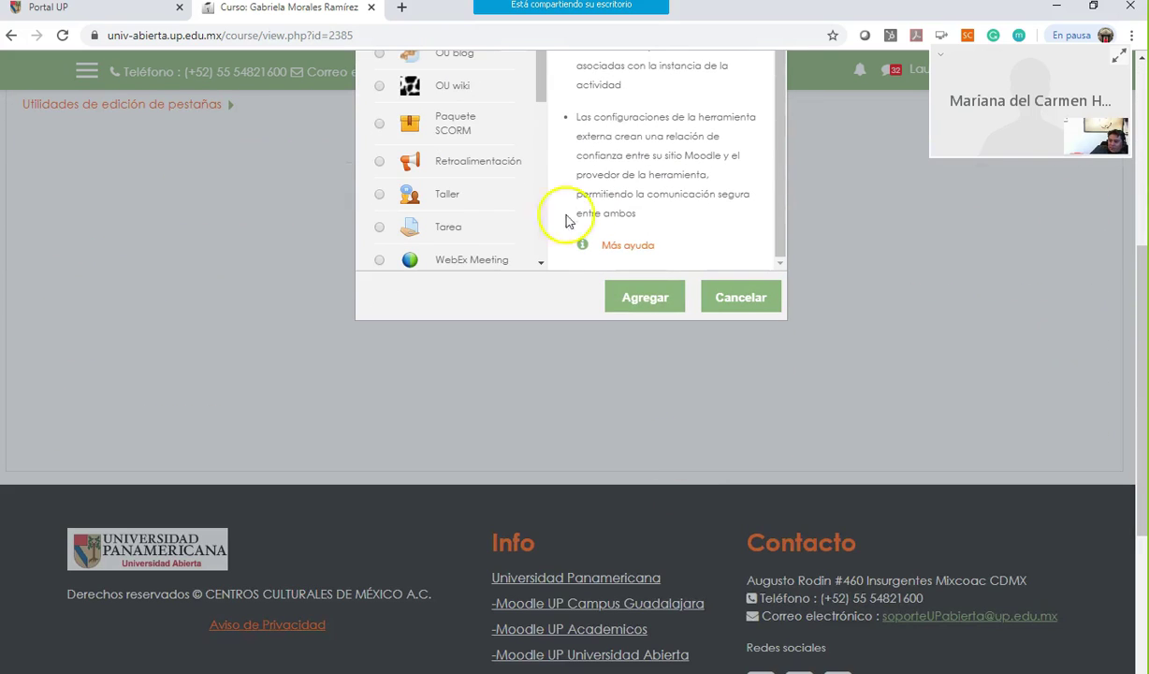
Step: Open the Herramienta Externa help in a separate tab and start adding that activity to the General section
right_click(625, 246)
click(705, 266)
click(636, 299)
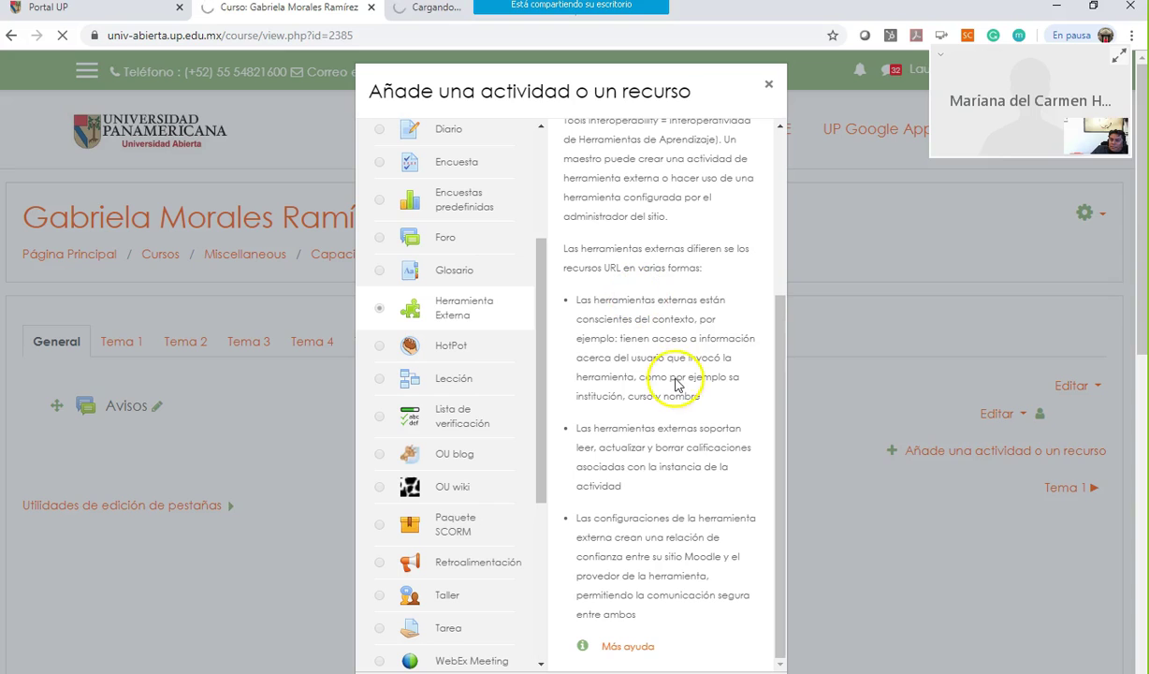
scroll(679, 374, down, 3)
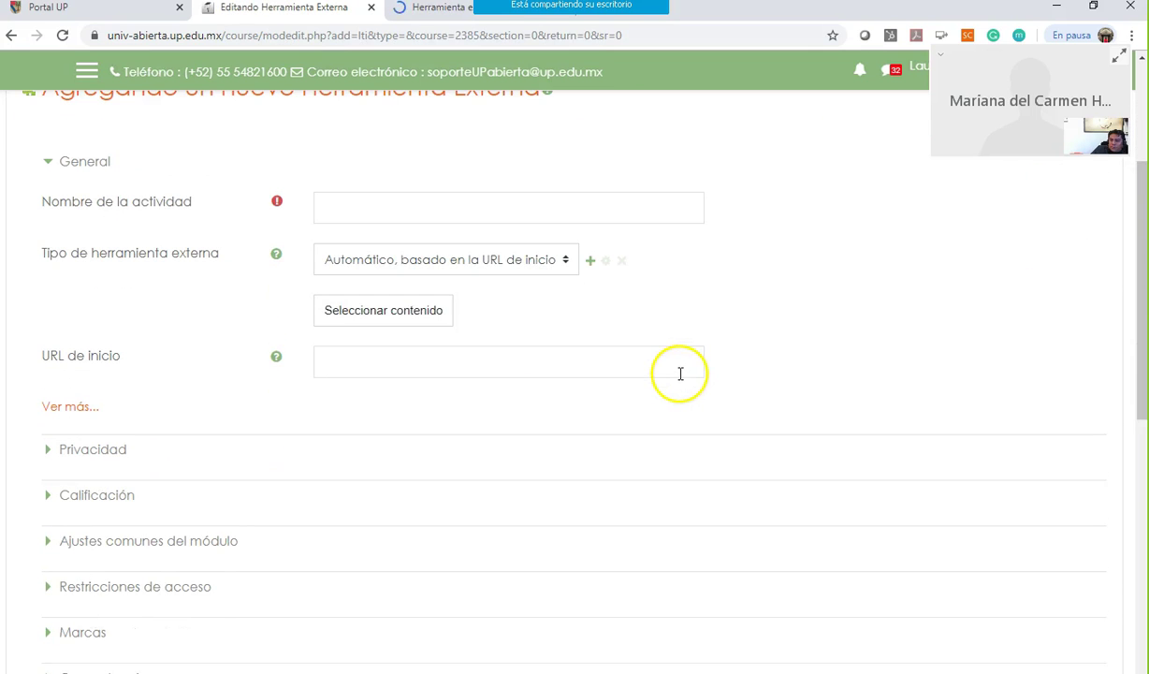
scroll(337, 262, down, 7)
scroll(397, 251, up, 8)
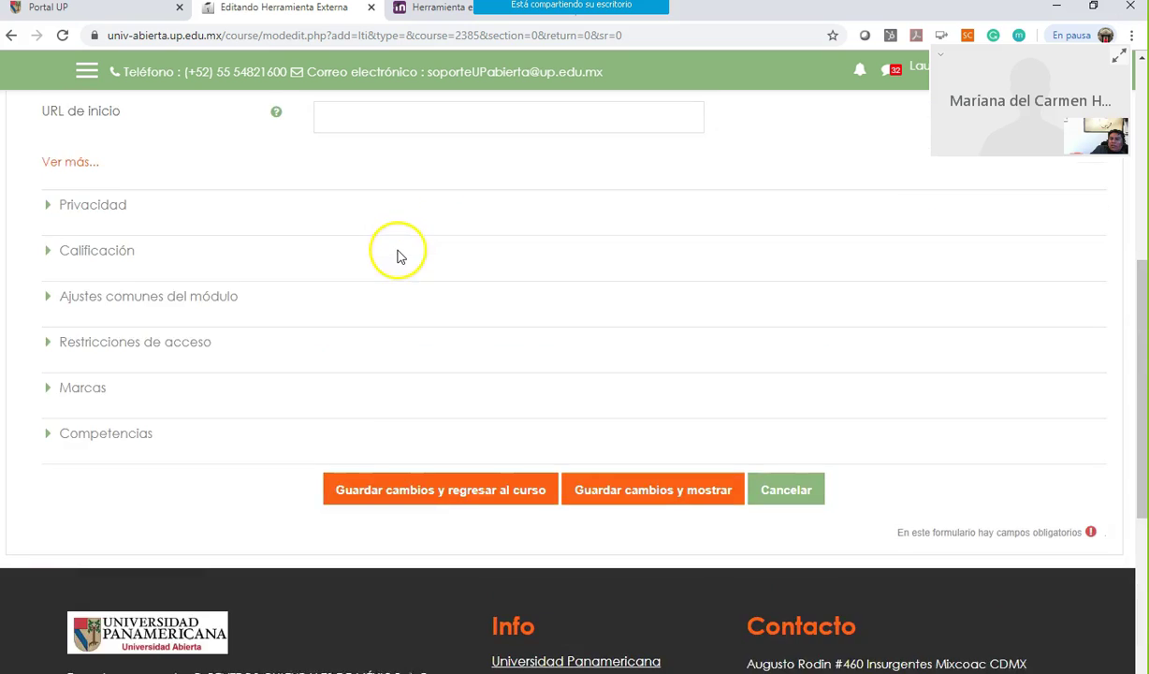
Step: Name the activity "Google Form Formulario" and check the available external tool types
click(353, 278)
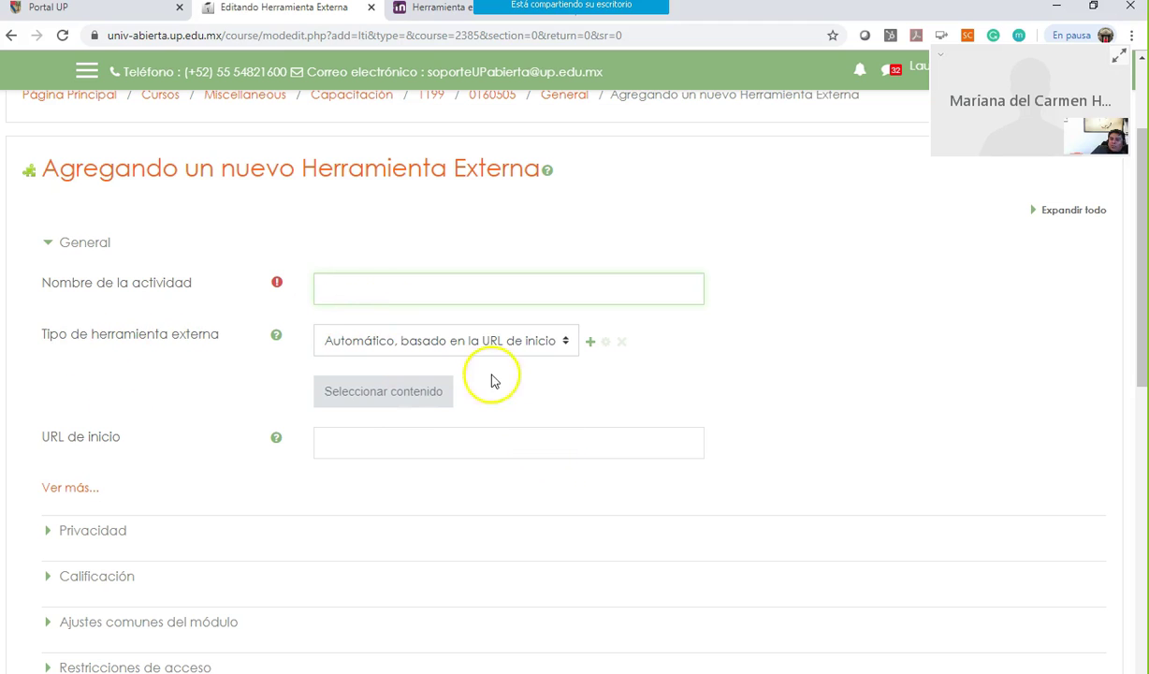
text(Google Fo)
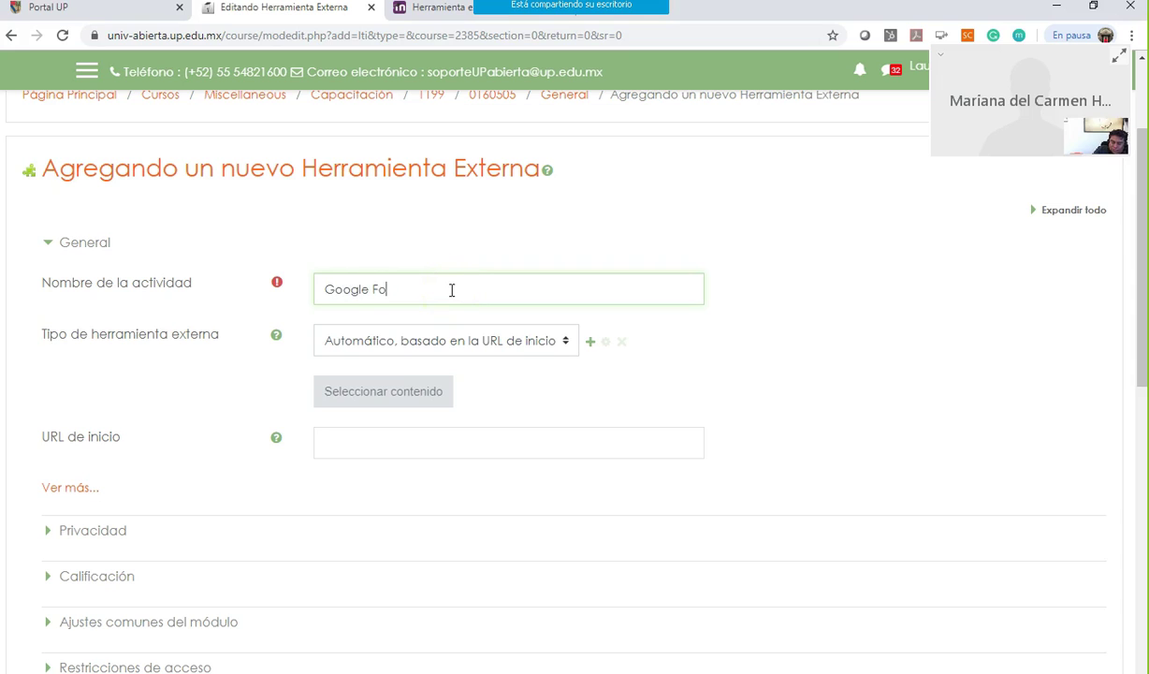
text(rm Formulario)
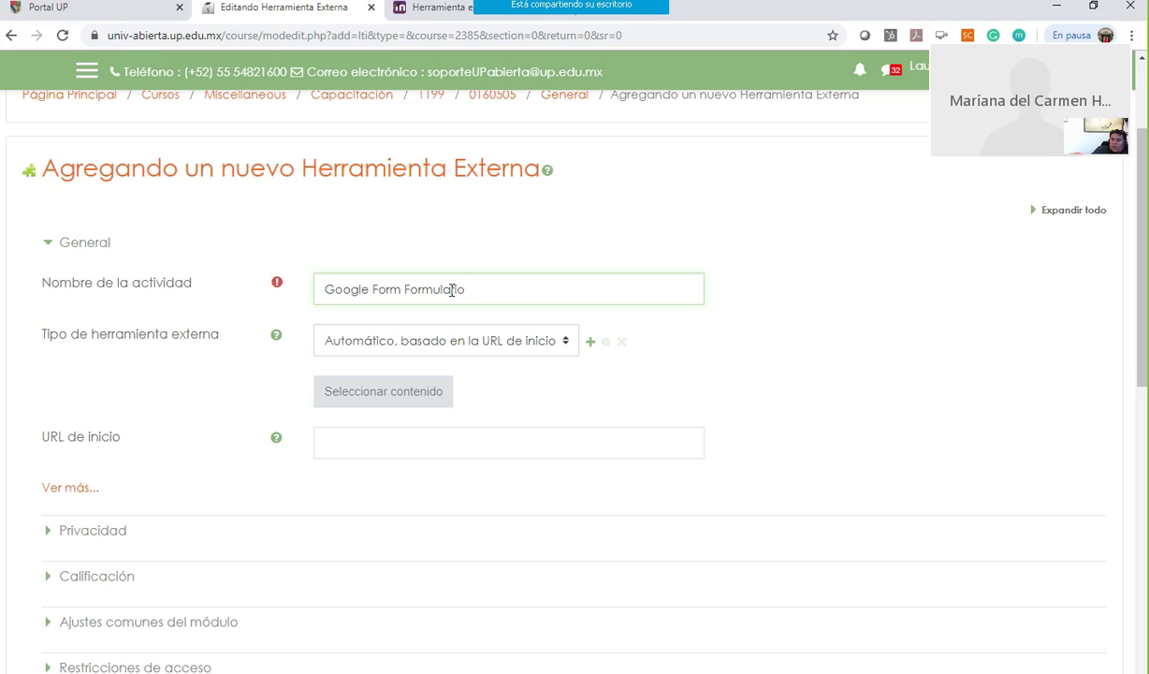
click(538, 342)
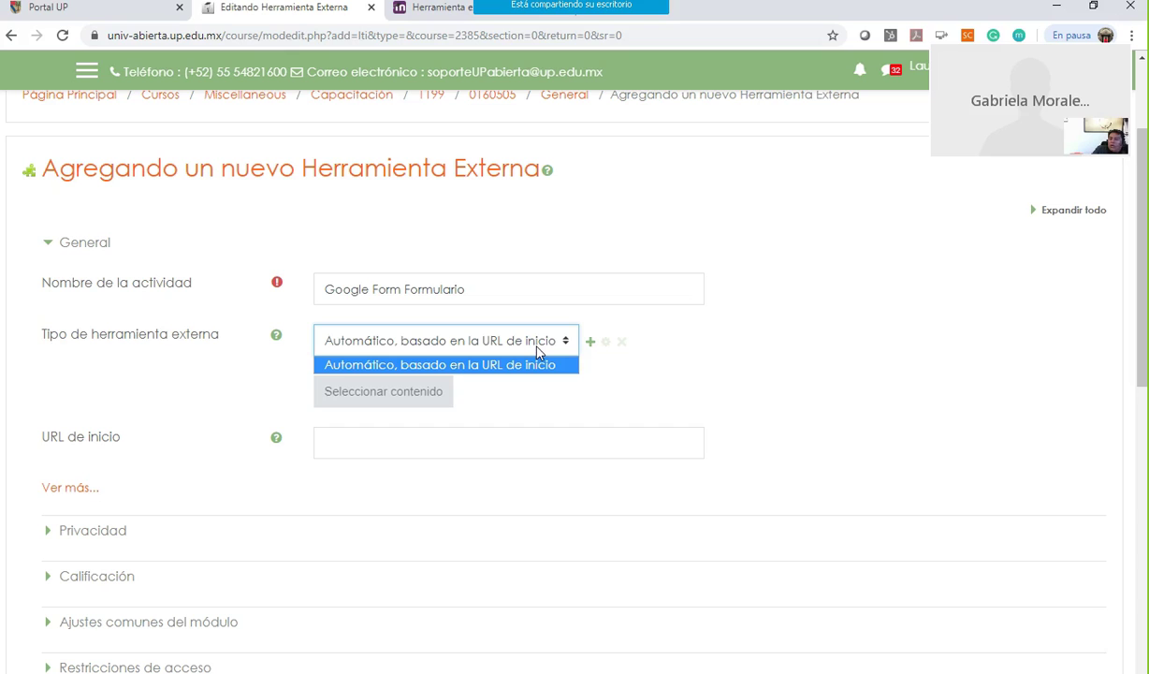
Step: Open the registration form for a new external tool type and review its name, URL and other settings
click(590, 342)
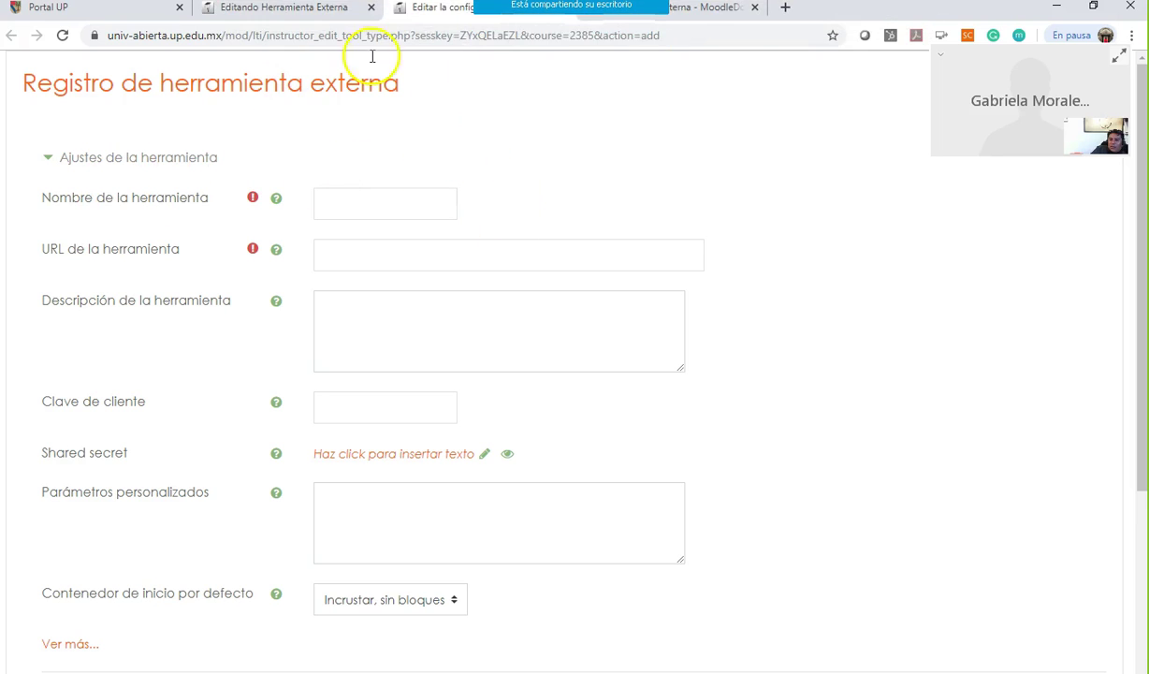
click(313, 9)
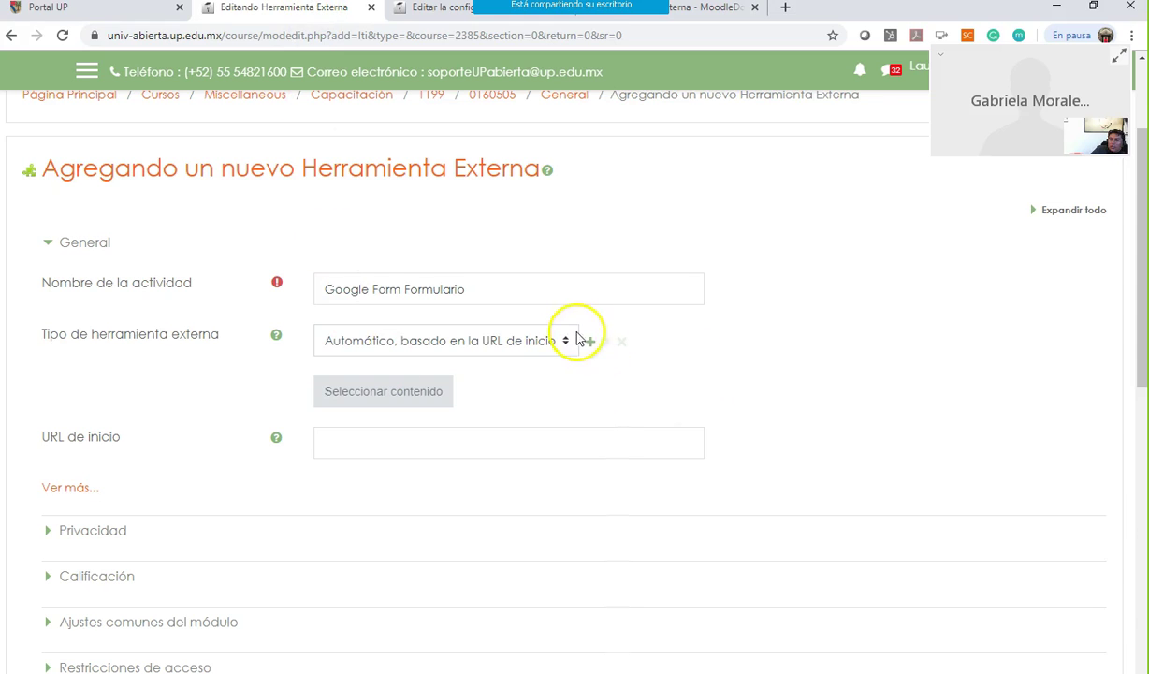
click(434, 9)
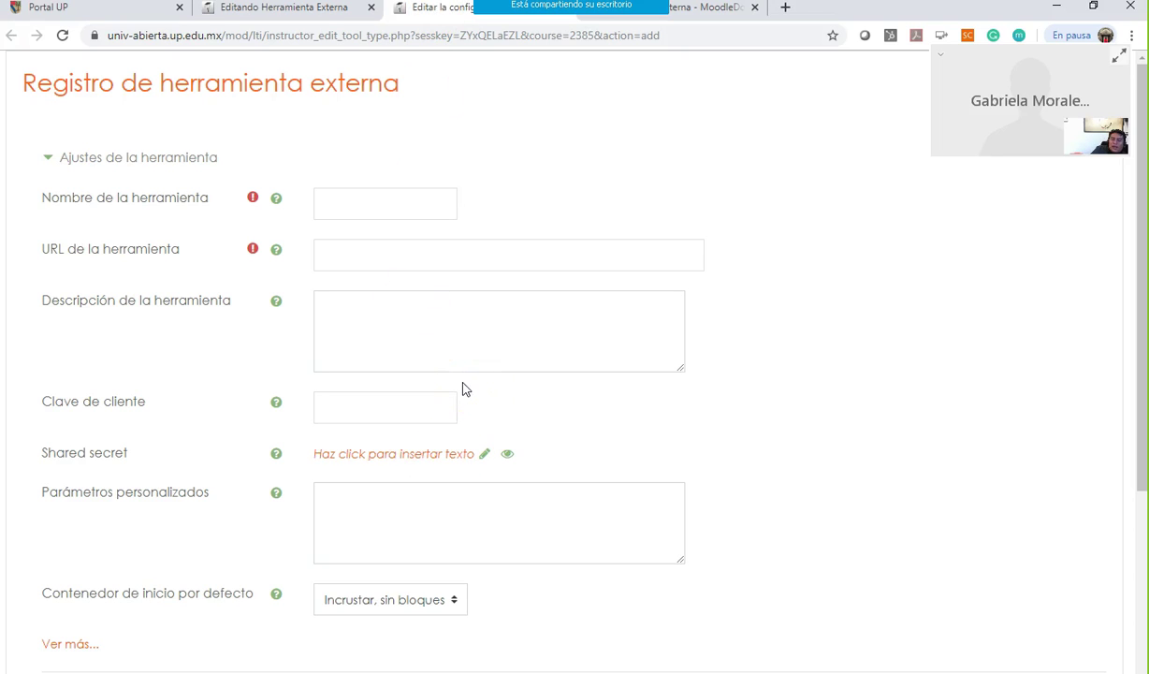
click(378, 198)
click(344, 250)
scroll(384, 323, down, 1)
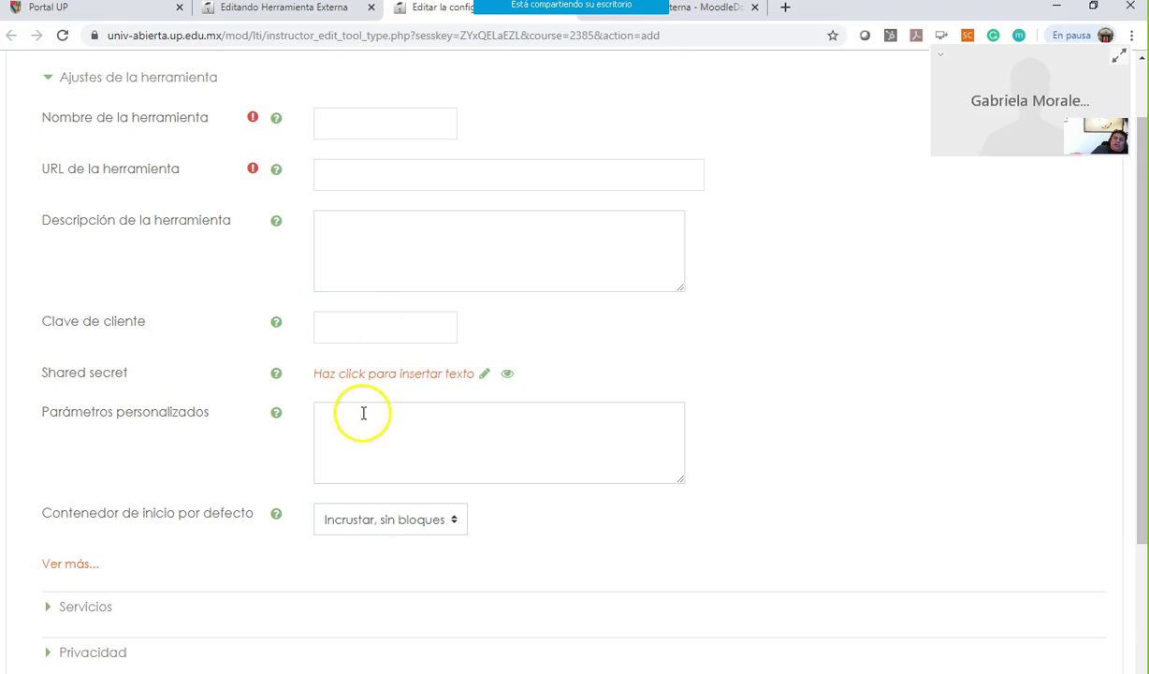
scroll(387, 430, down, 1)
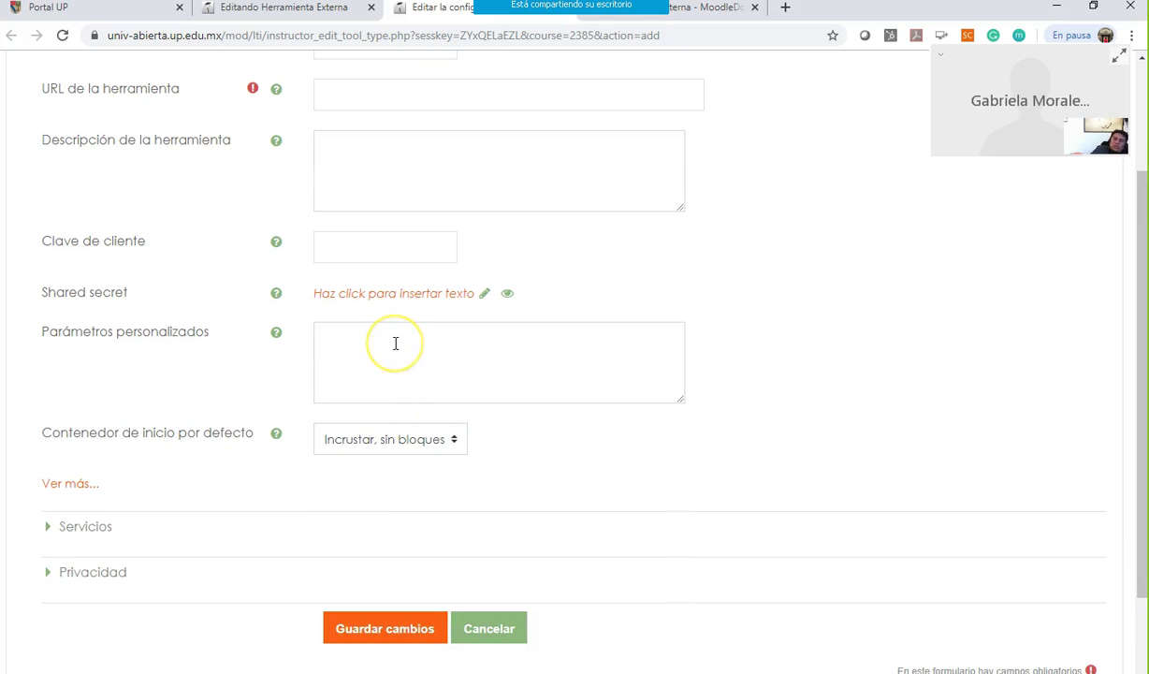
scroll(431, 295, up, 2)
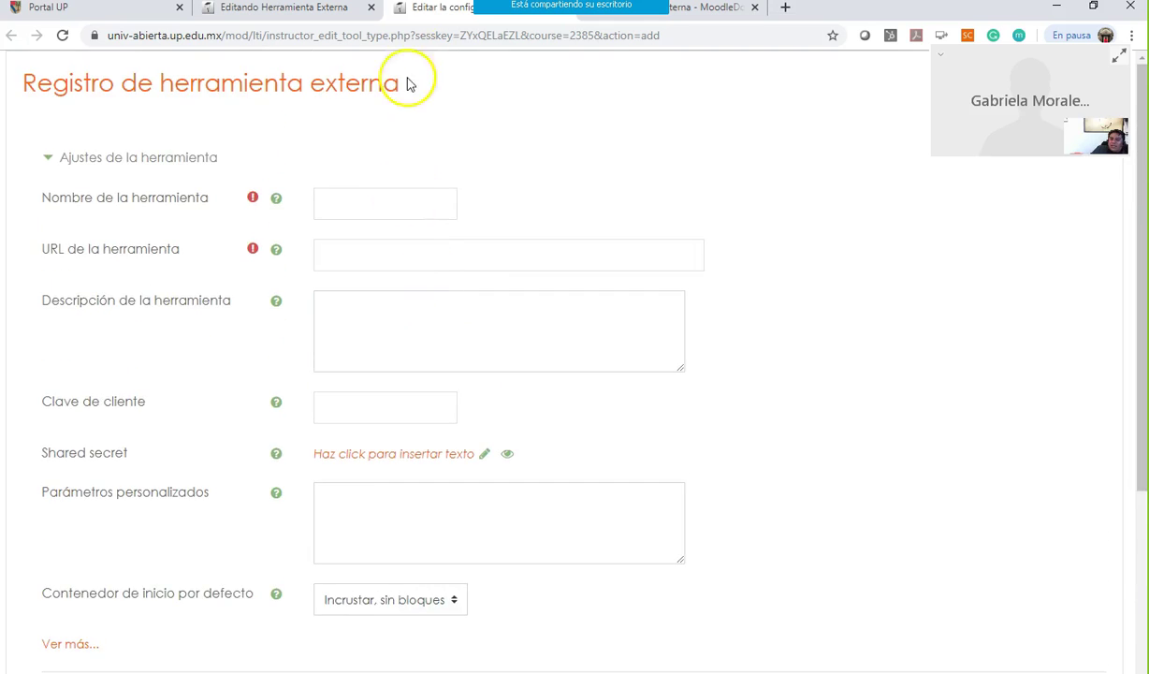
Step: Check the default launch container options and expand the additional external tool settings to view the icon URL fields
click(409, 38)
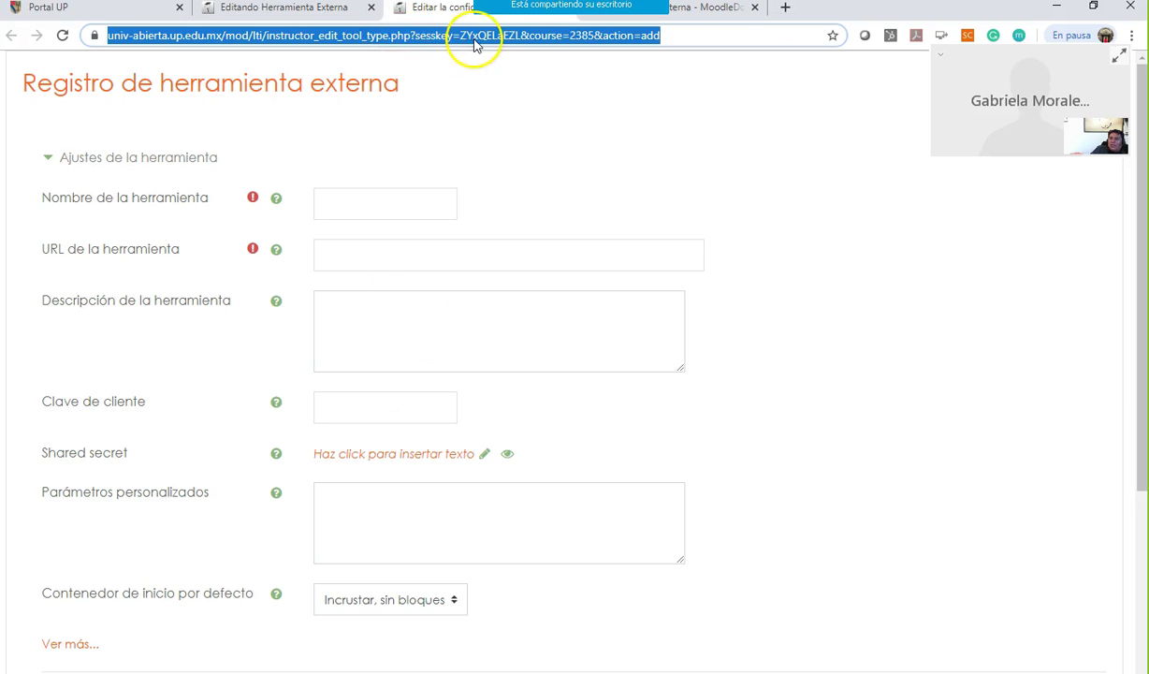
mouse_move(536, 46)
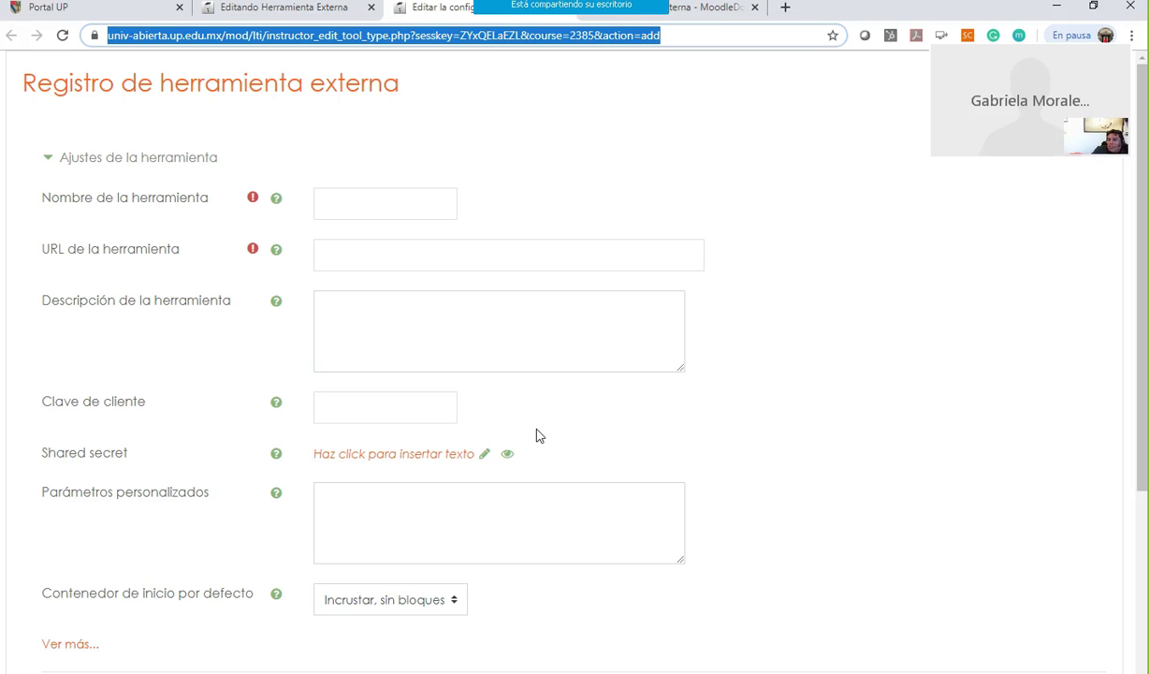
scroll(538, 435, down, 2)
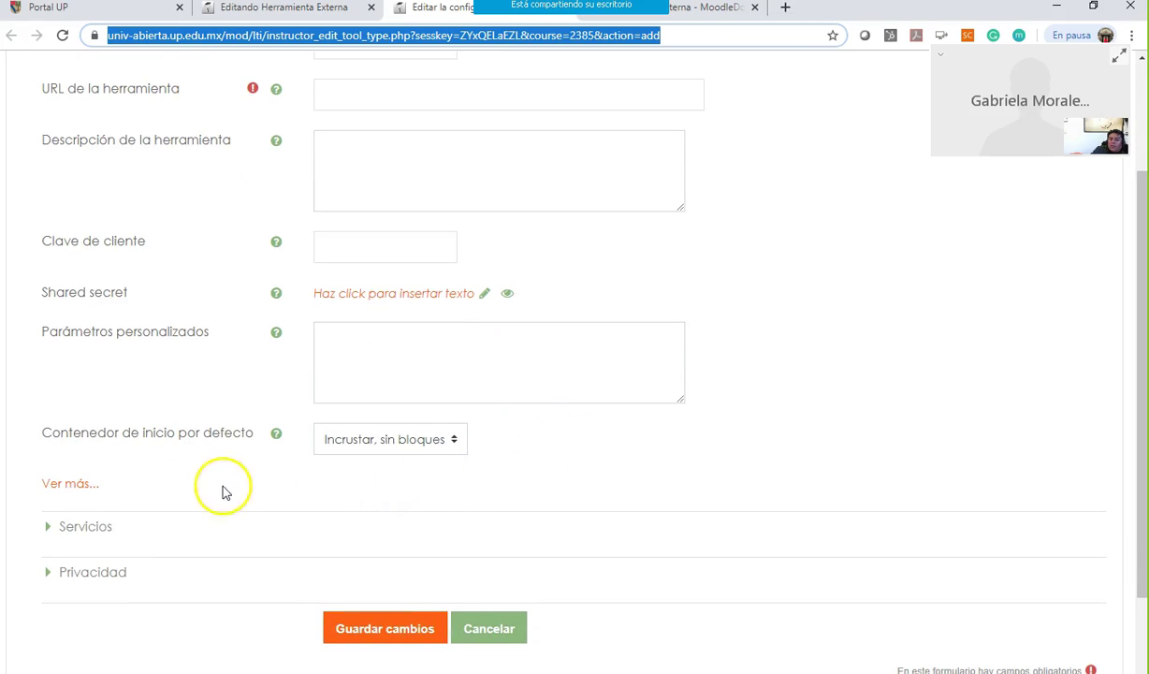
click(441, 445)
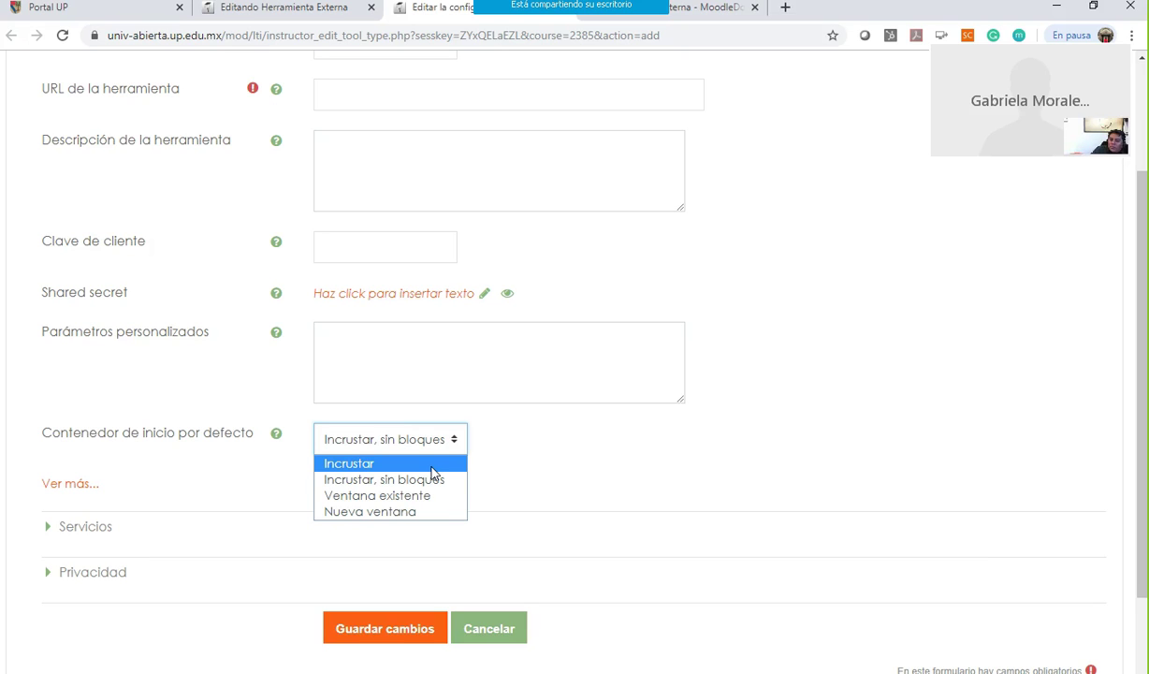
click(577, 491)
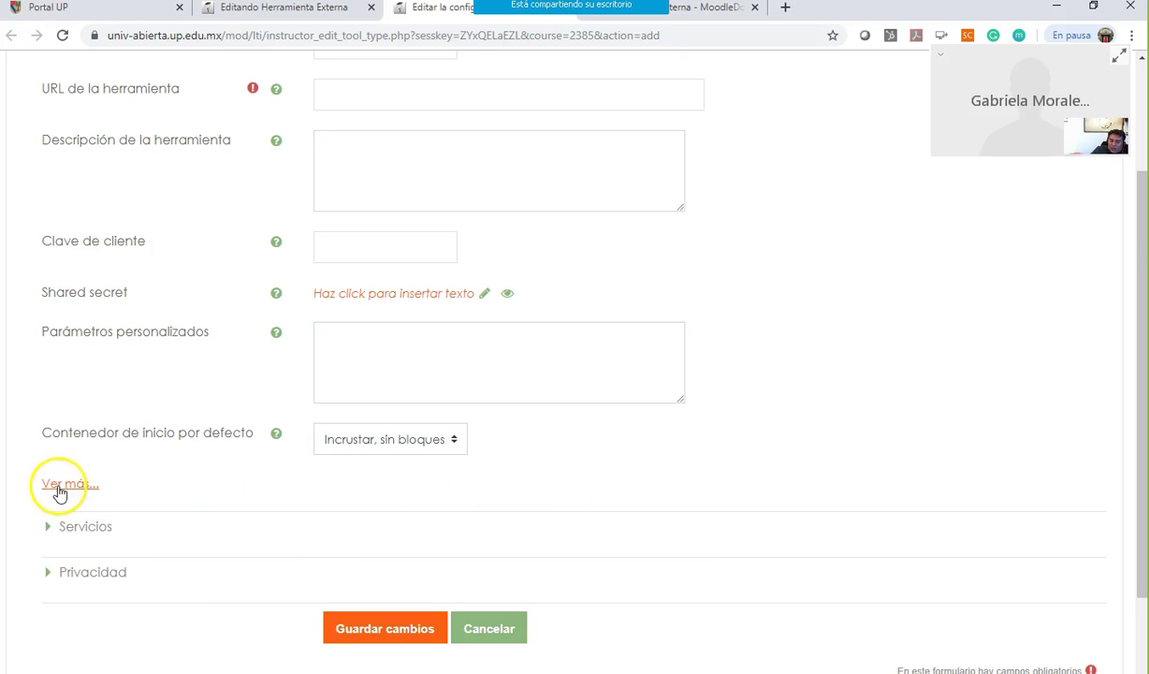
click(59, 489)
scroll(253, 461, down, 3)
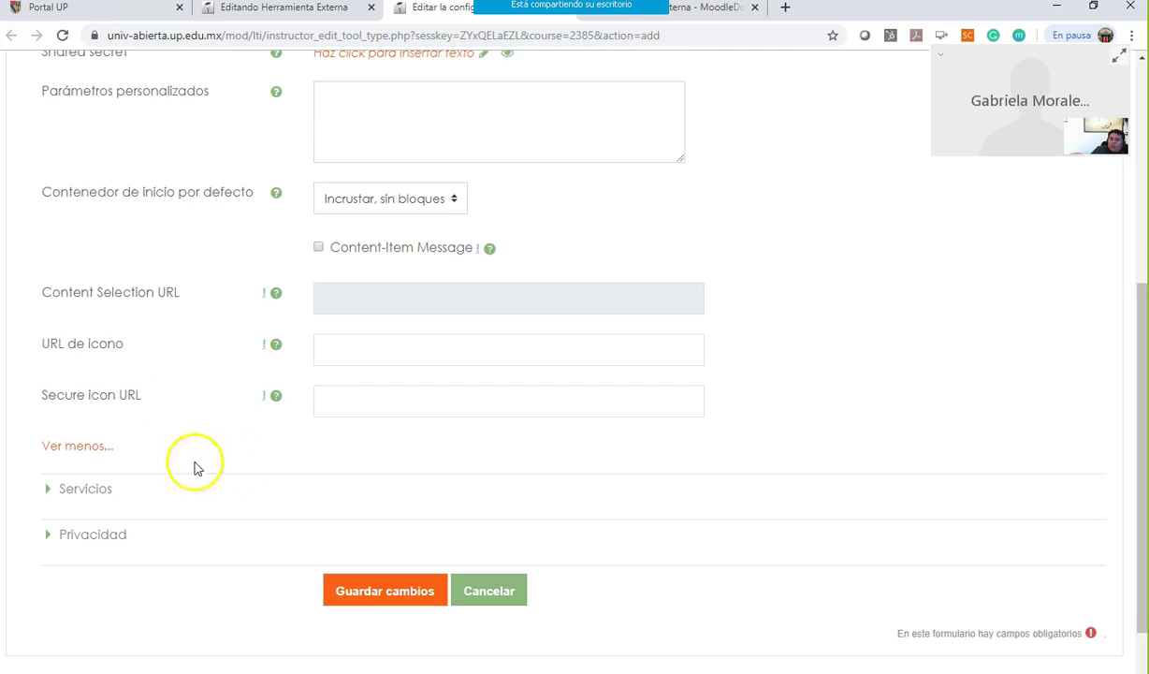
Step: Expand the Servicios and Privacidad sections of the external tool registration form and review all its settings
scroll(213, 385, down, 1)
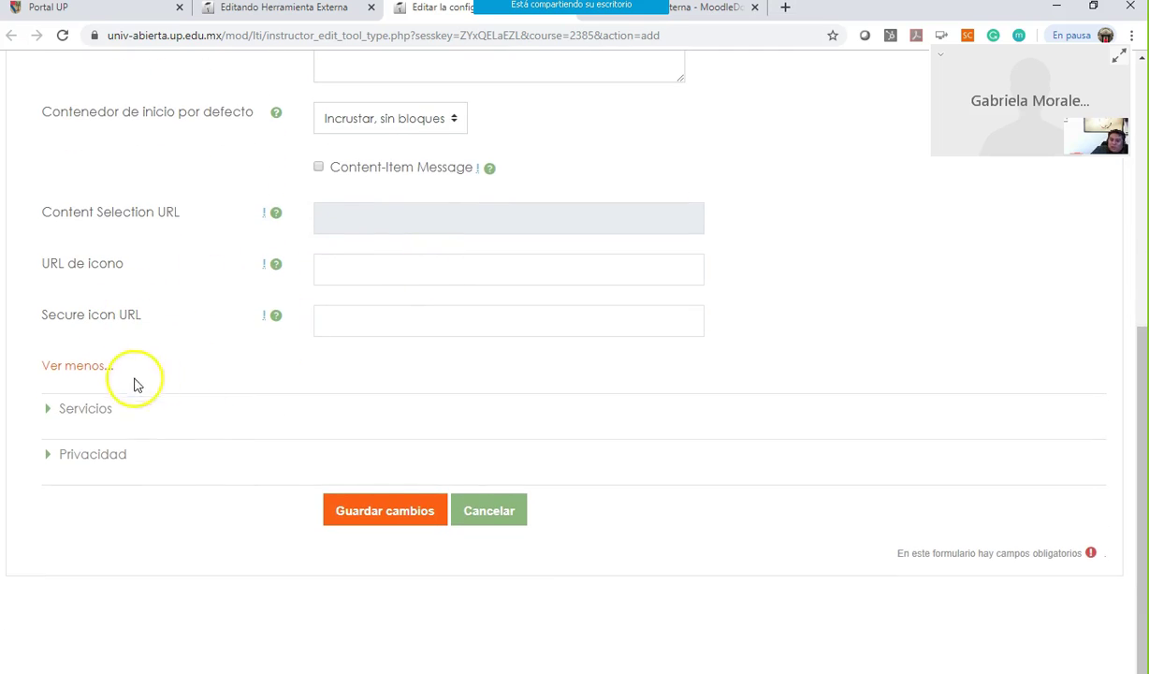
click(86, 409)
scroll(187, 414, down, 2)
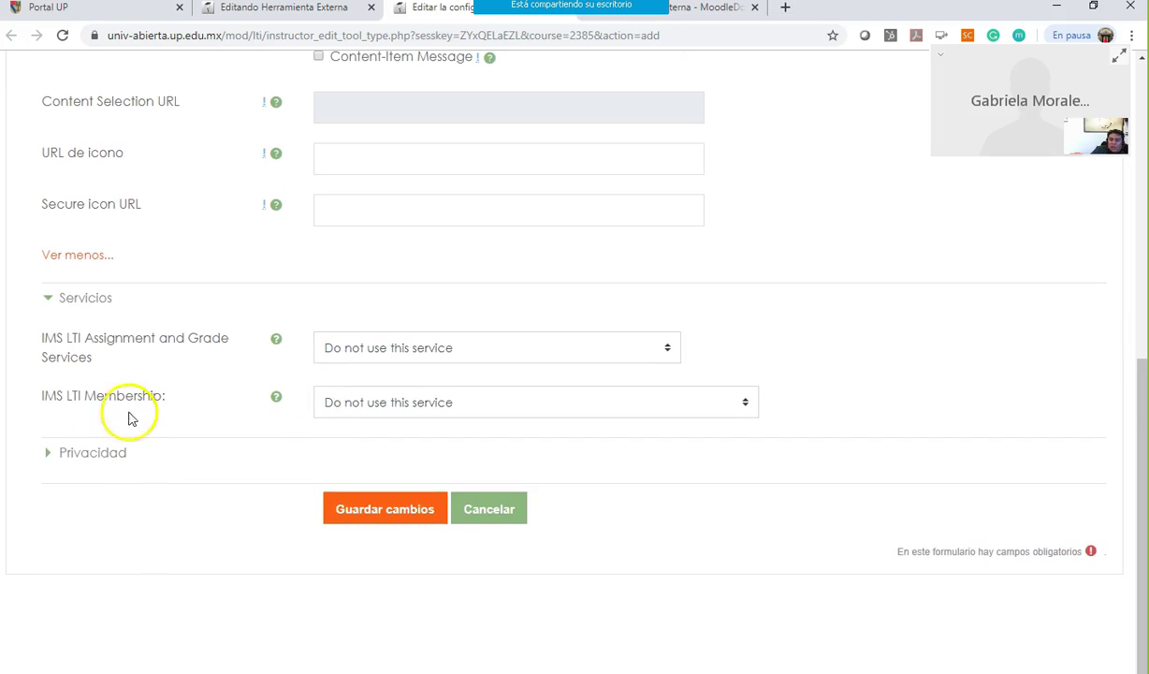
click(103, 459)
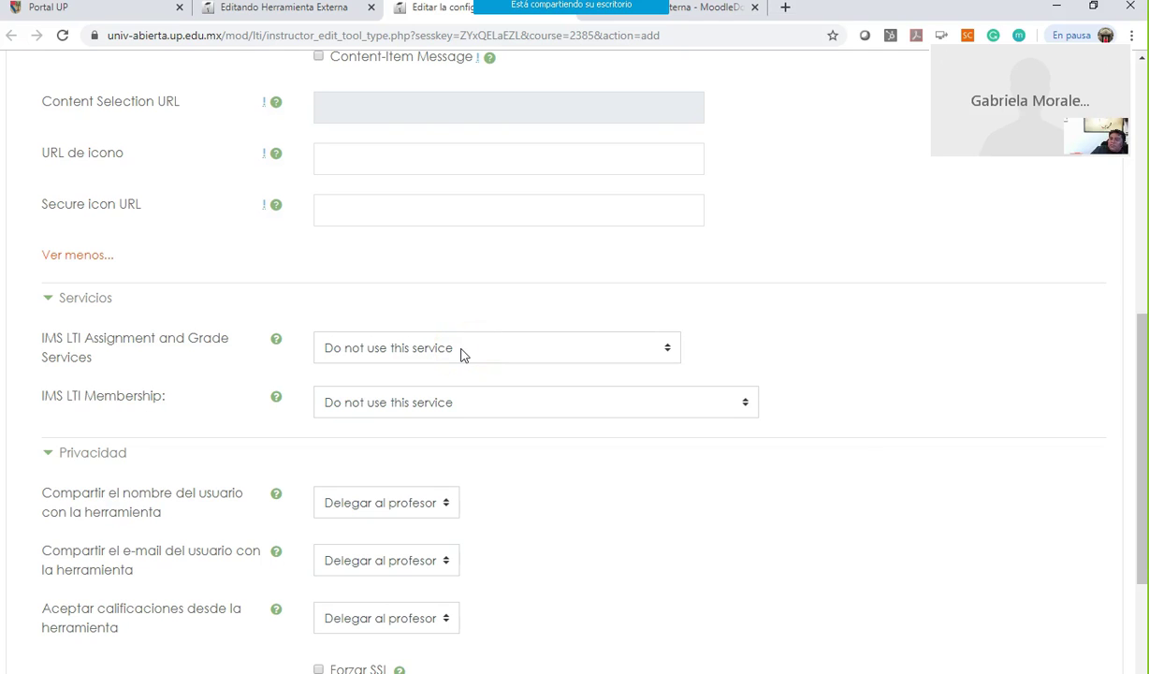
scroll(461, 352, up, 5)
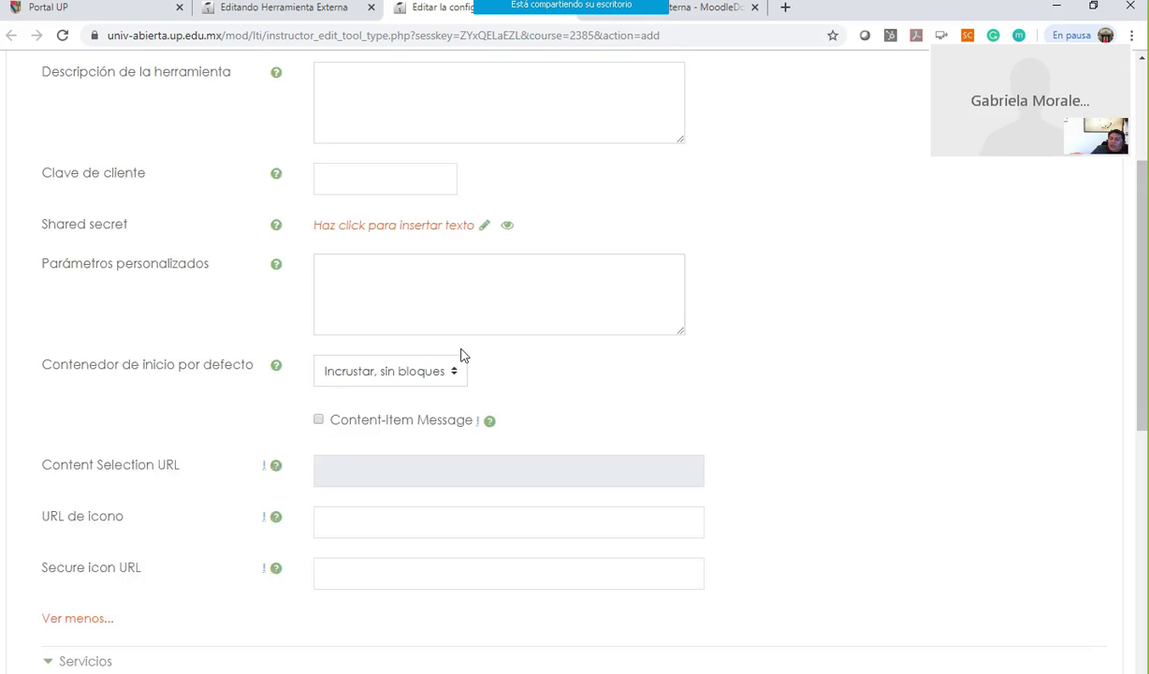
scroll(462, 349, up, 2)
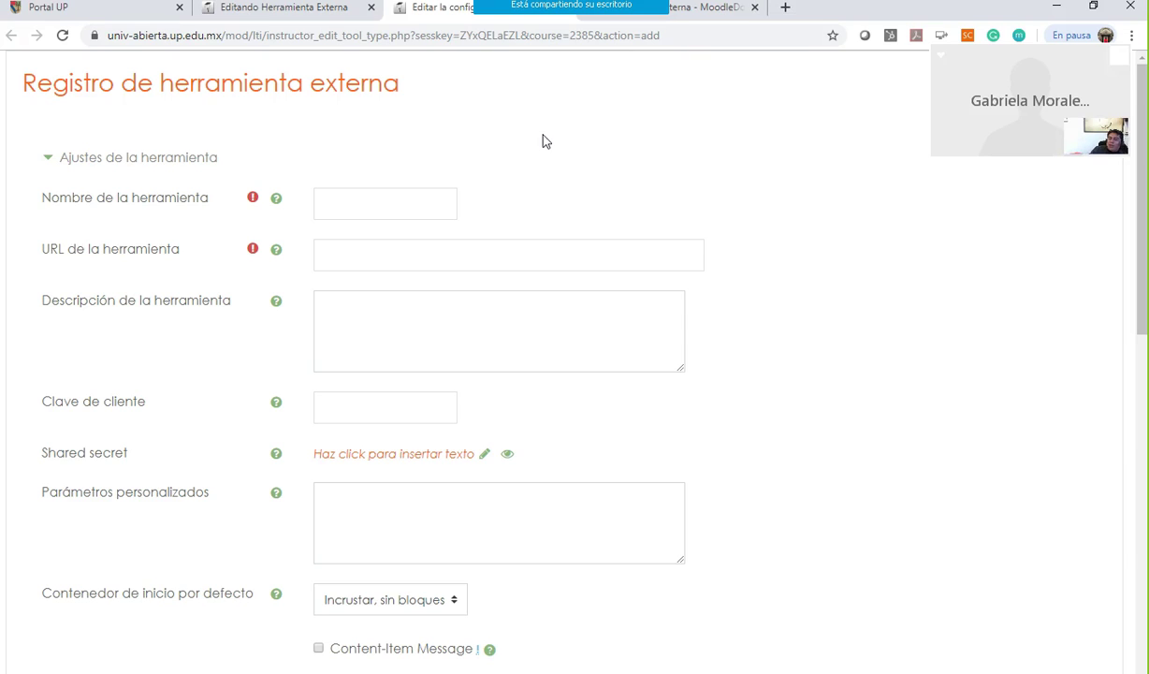
click(581, 205)
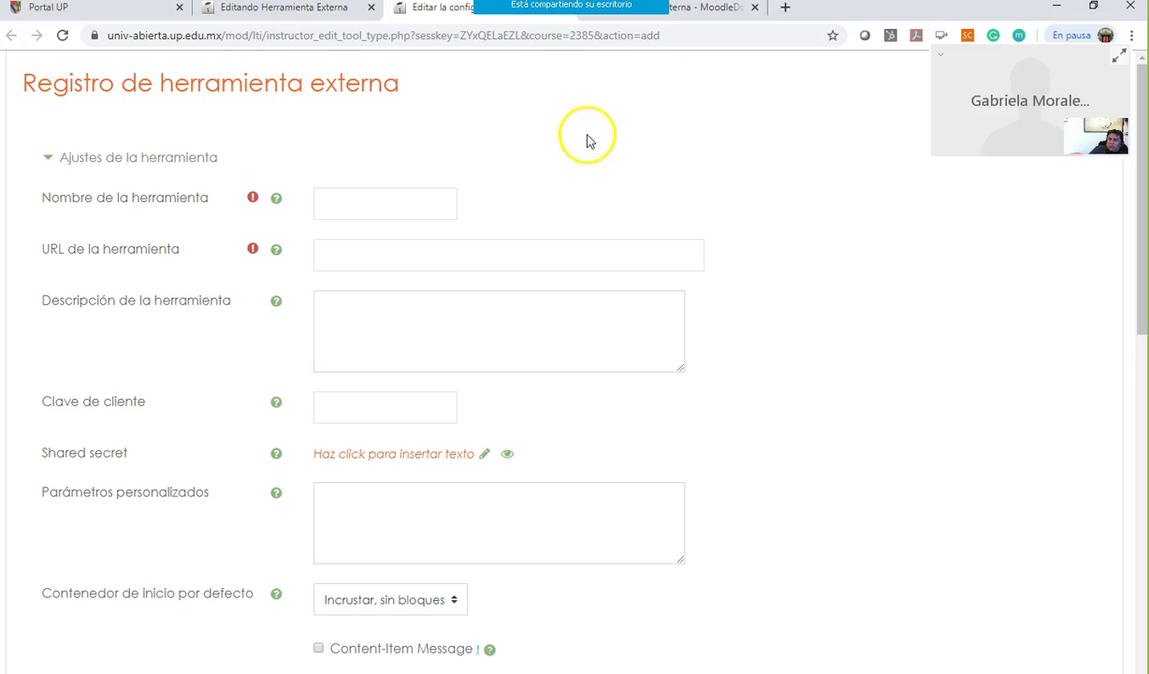
Step: Close the external tool registration form and read through the Moodle Docs page on Herramienta externa
middle_click(436, 19)
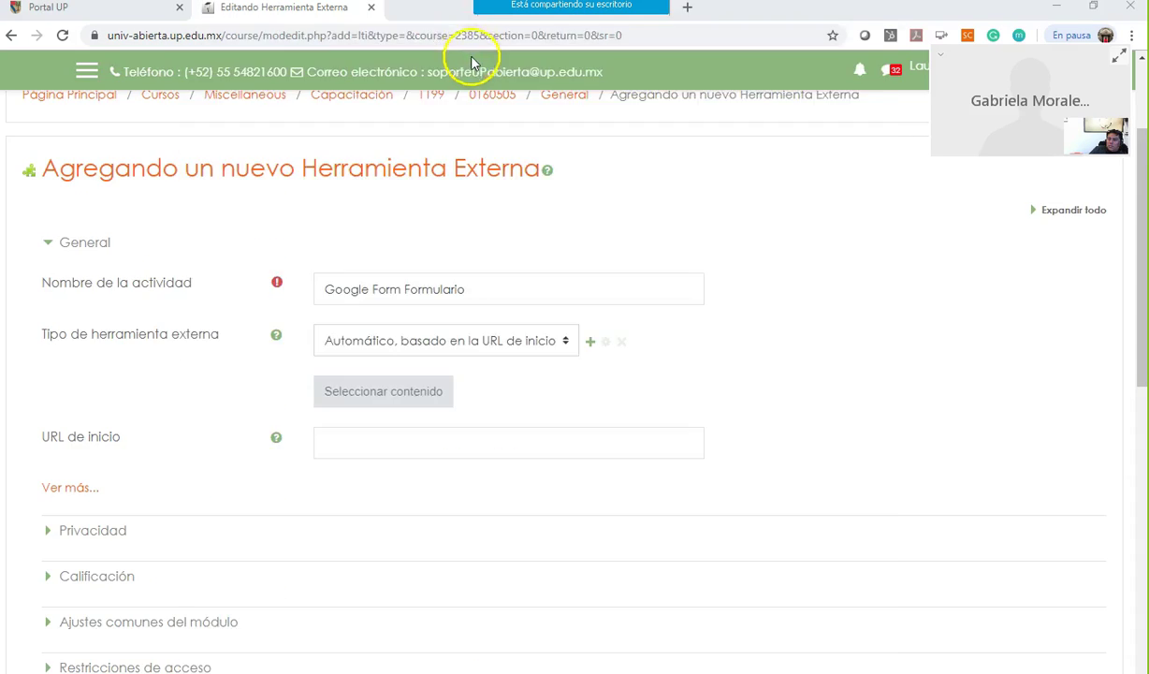
click(1122, 8)
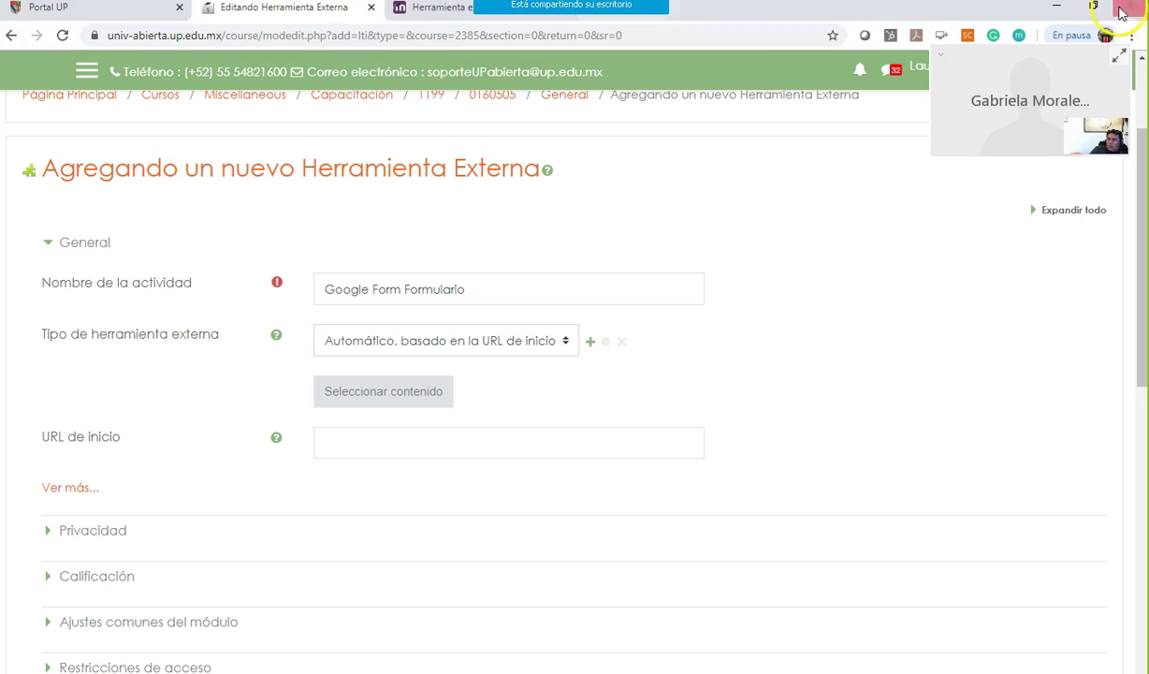
click(421, 10)
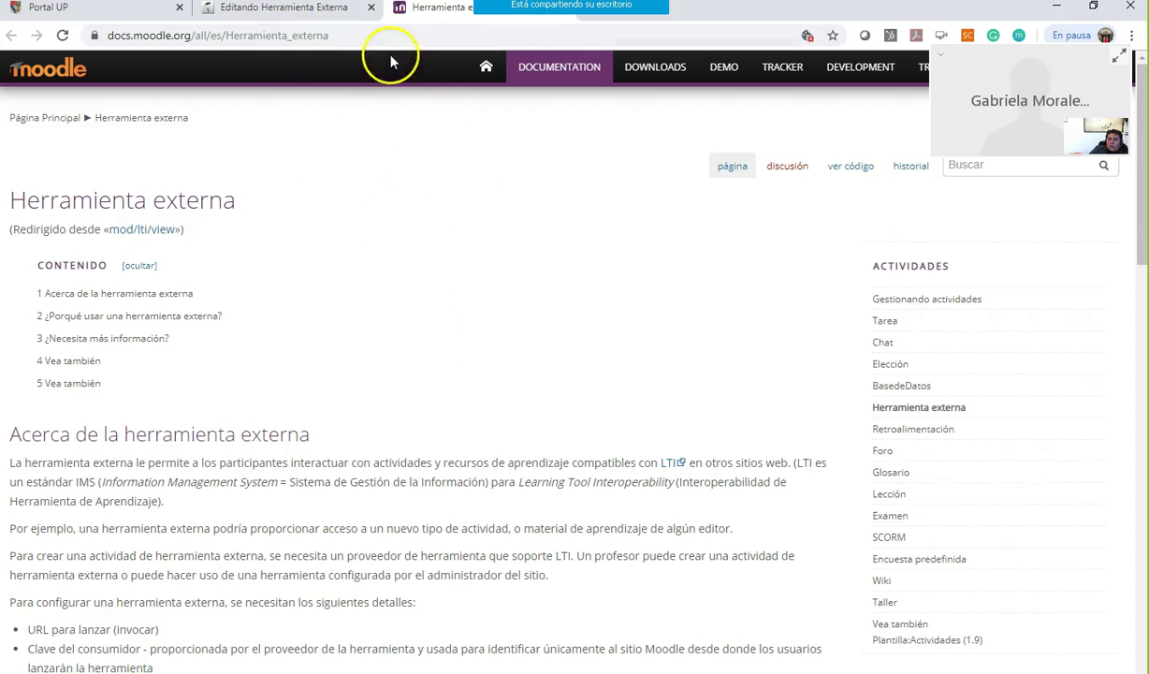
scroll(490, 333, down, 3)
scroll(489, 335, up, 3)
scroll(488, 335, down, 6)
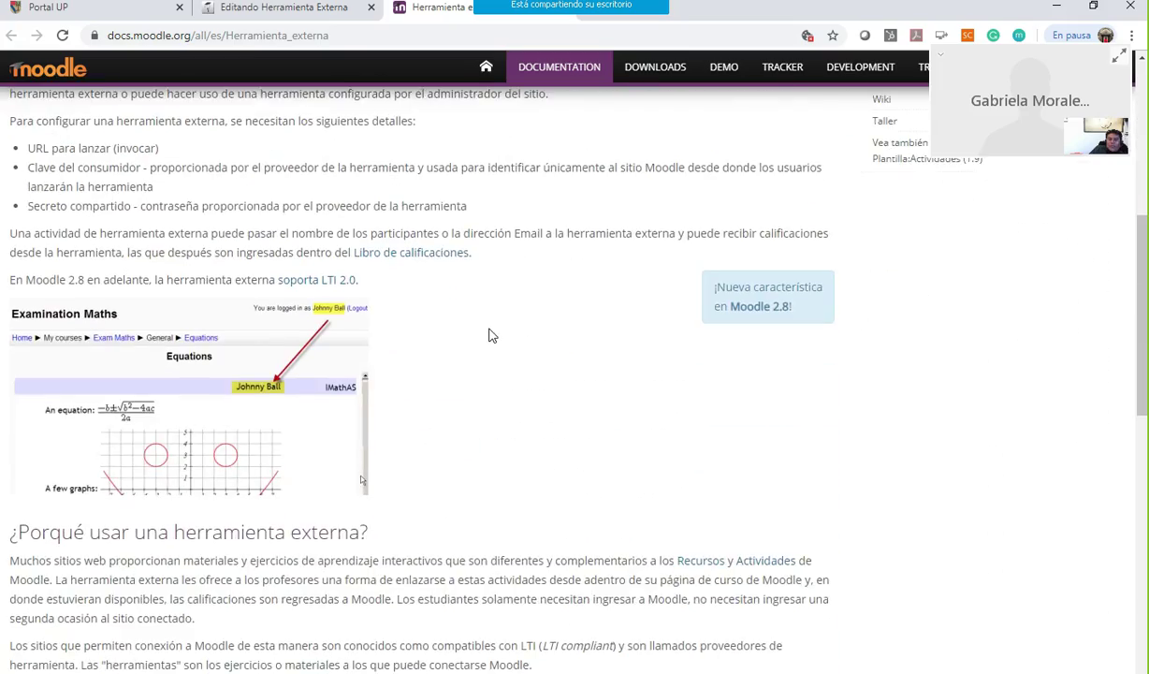
scroll(490, 333, up, 6)
scroll(489, 331, down, 2)
scroll(490, 329, up, 2)
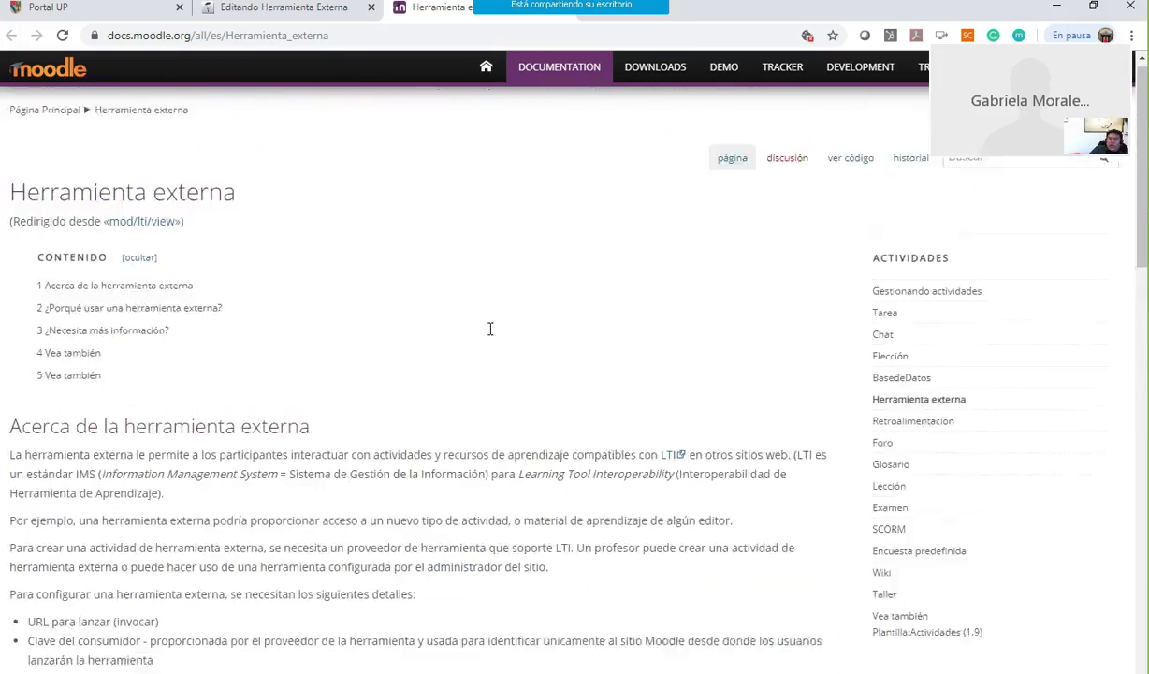
scroll(490, 331, down, 7)
scroll(524, 326, up, 7)
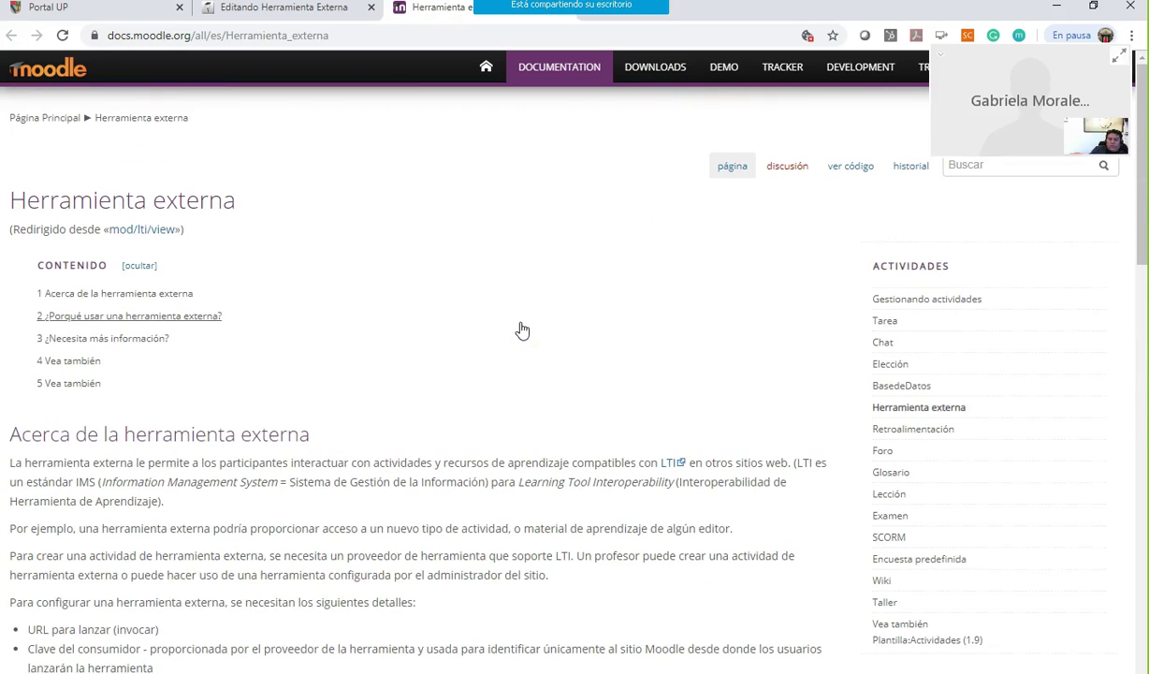
scroll(522, 332, down, 6)
Step: View the external tool example image demoexternaltool.png at full size and return to the Herramienta externa documentation page
click(193, 331)
click(471, 399)
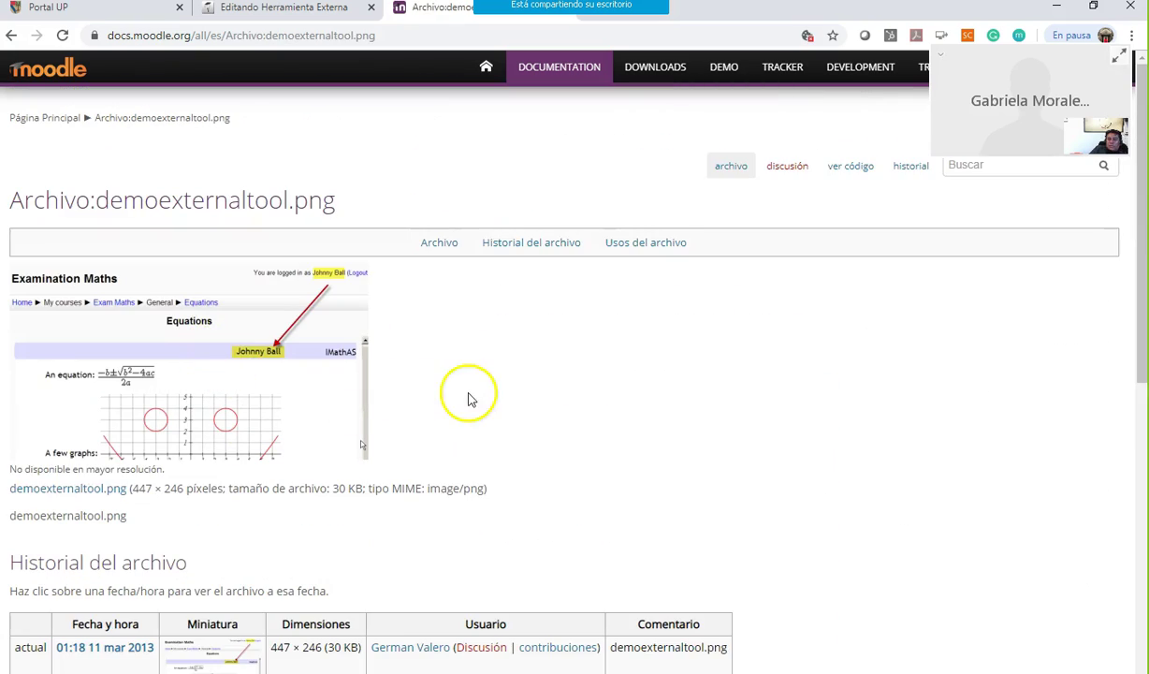
click(210, 413)
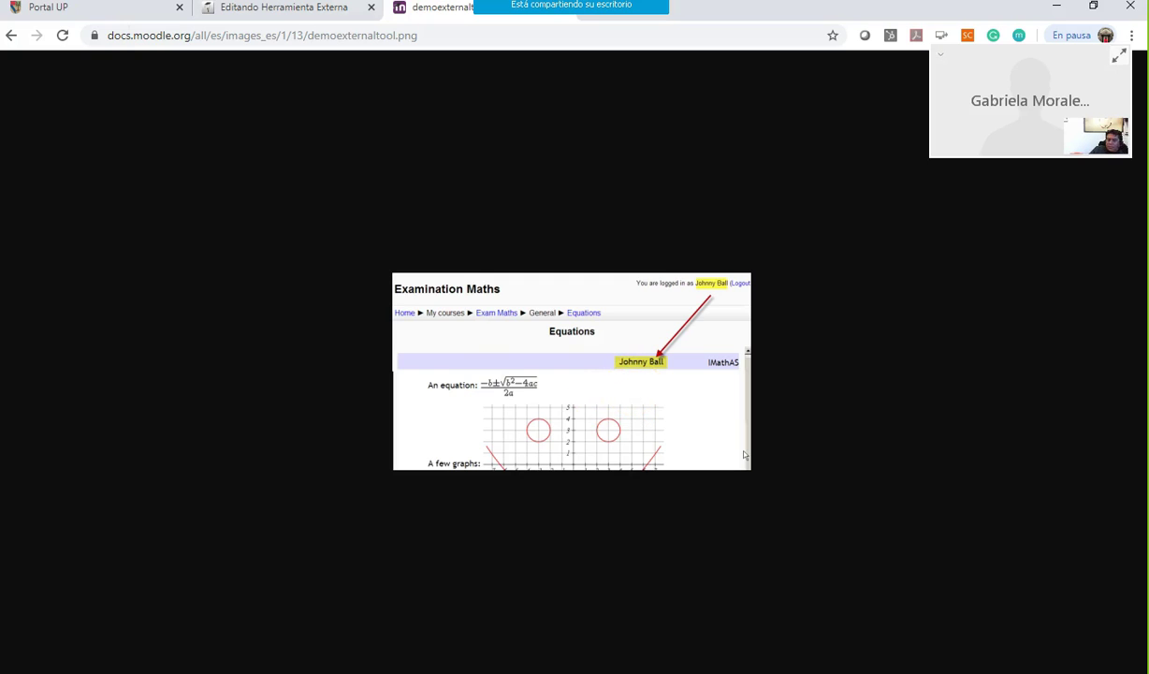
click(11, 35)
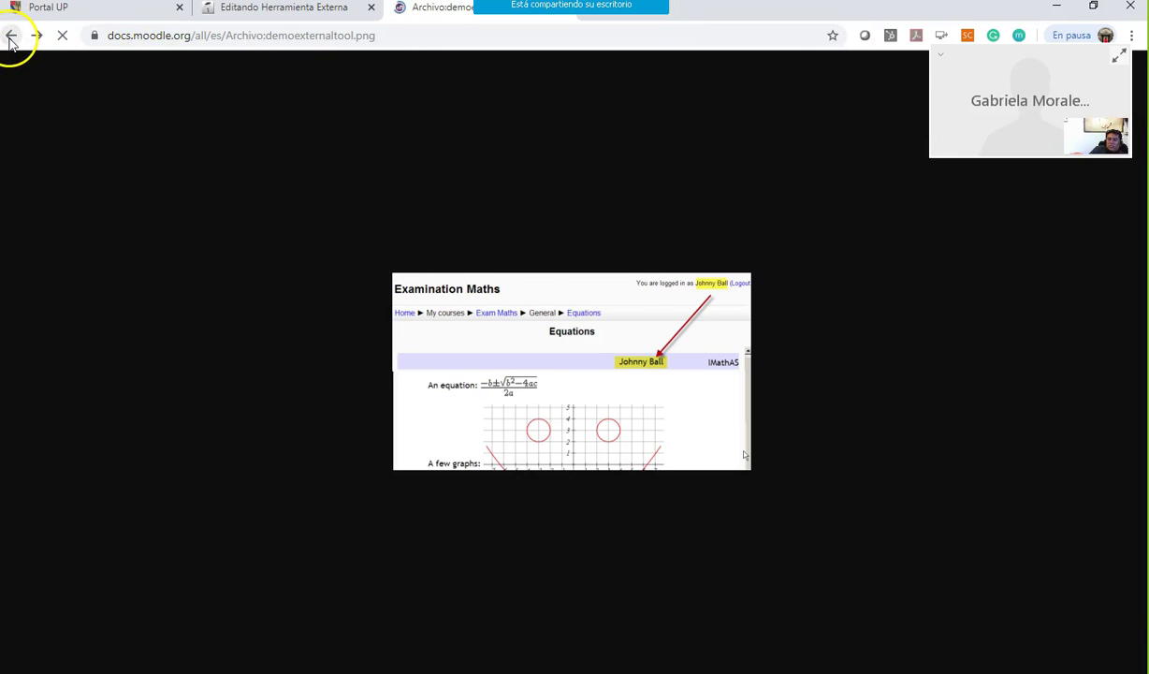
click(14, 38)
Step: Unmute the first attendee in the Webex participant list and close the list
mouse_move(852, 45)
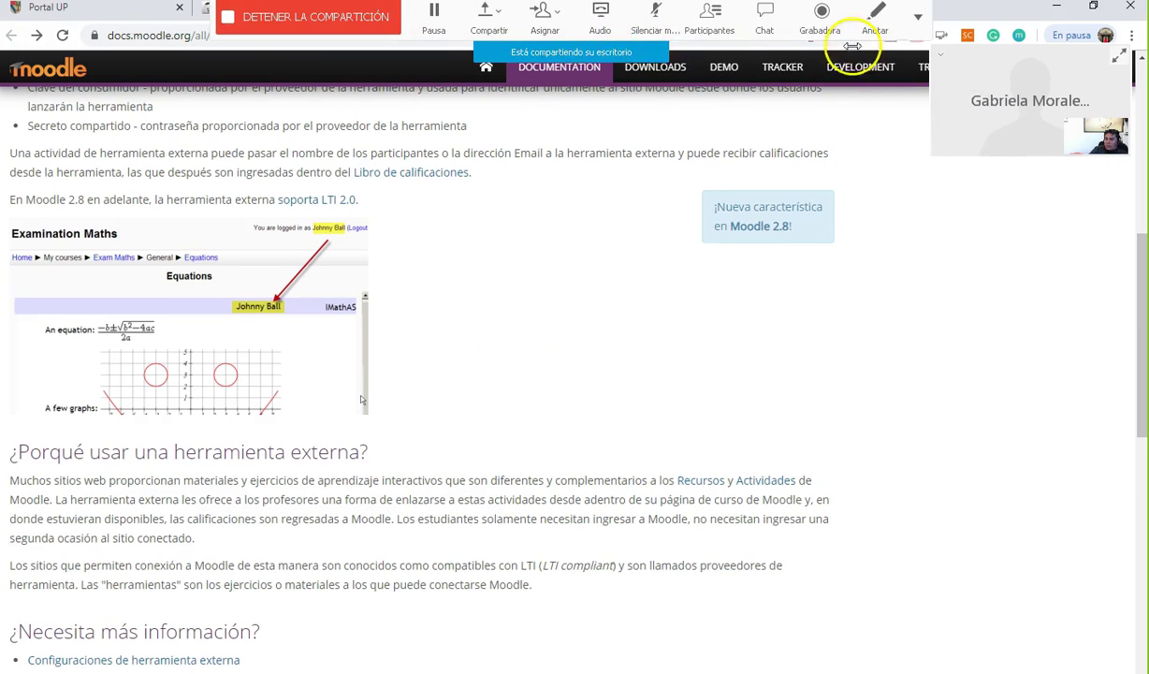
click(714, 33)
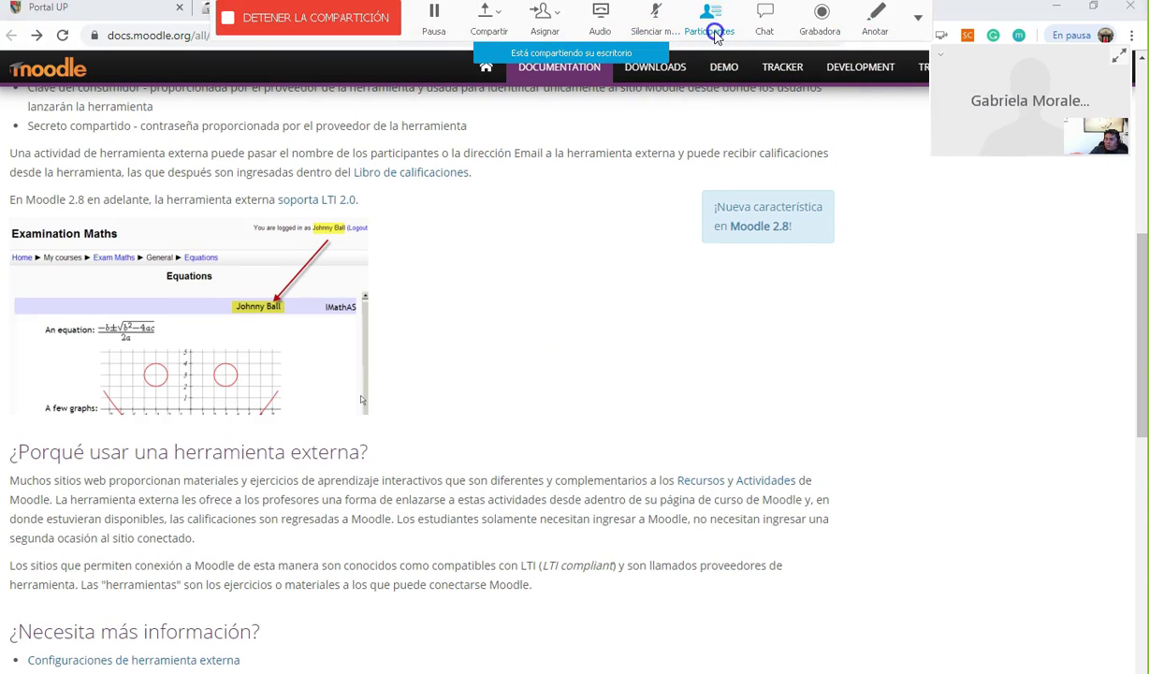
click(1116, 464)
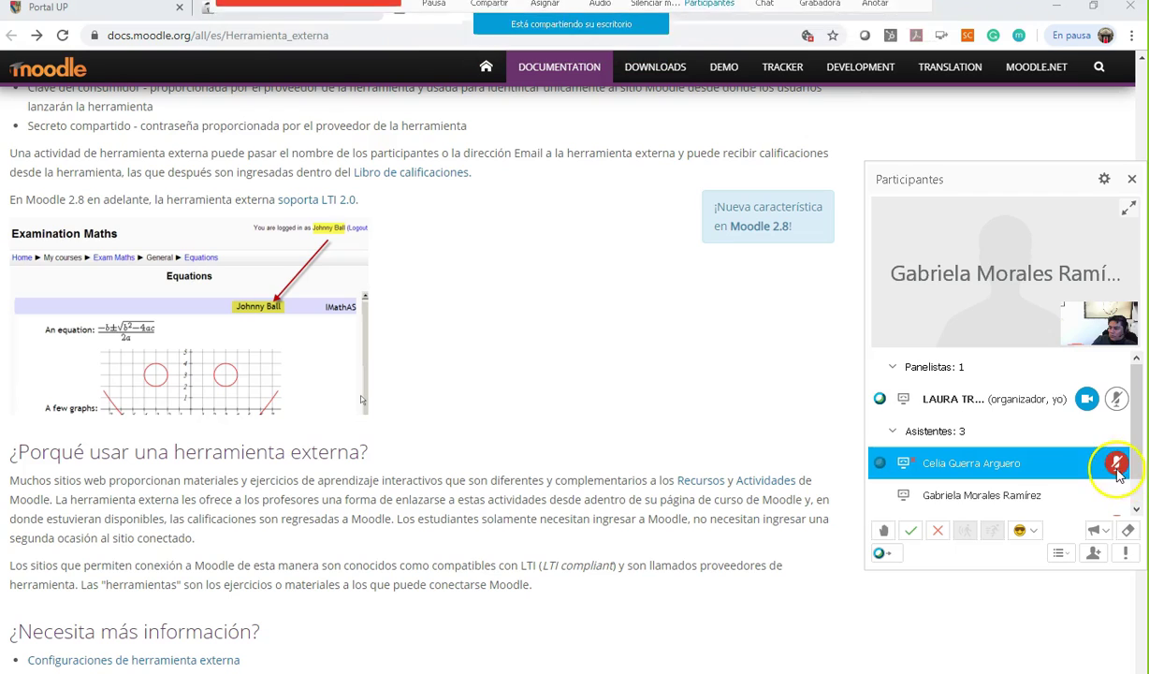
click(563, 413)
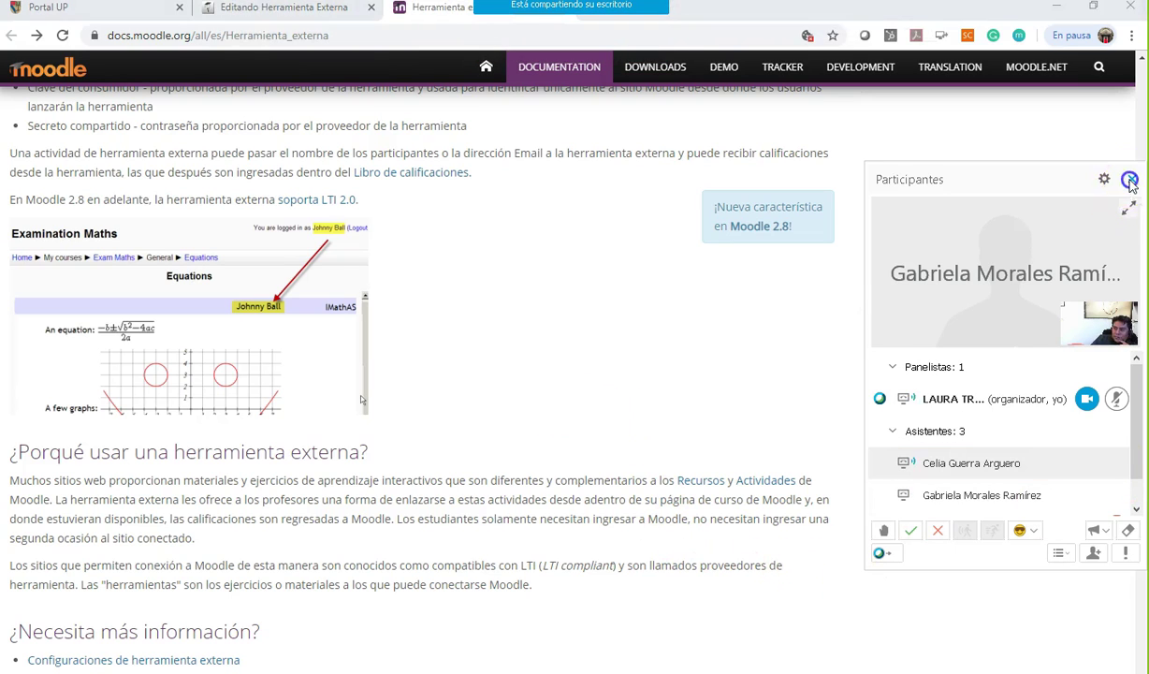
click(1130, 181)
Step: Close the Moodle documentation, leave the unsaved external tool form and open the Gestión Moodle V2.0 course from the Capacitación category
scroll(410, 264, up, 5)
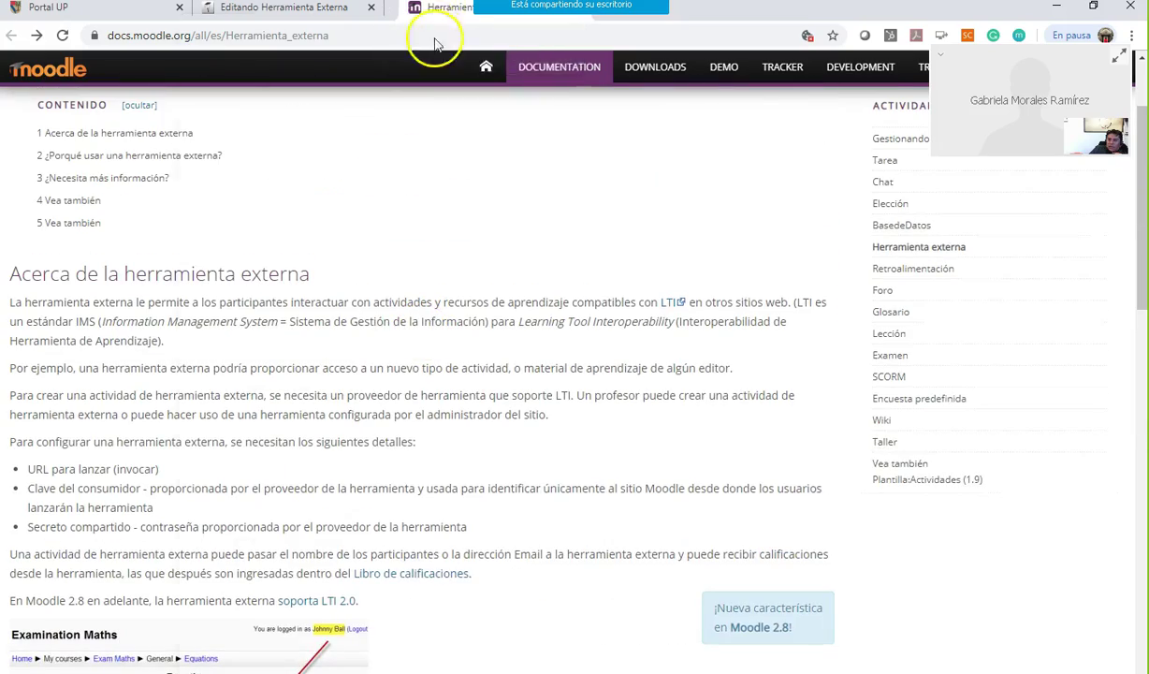
drag(435, 11, 443, 205)
click(1067, 7)
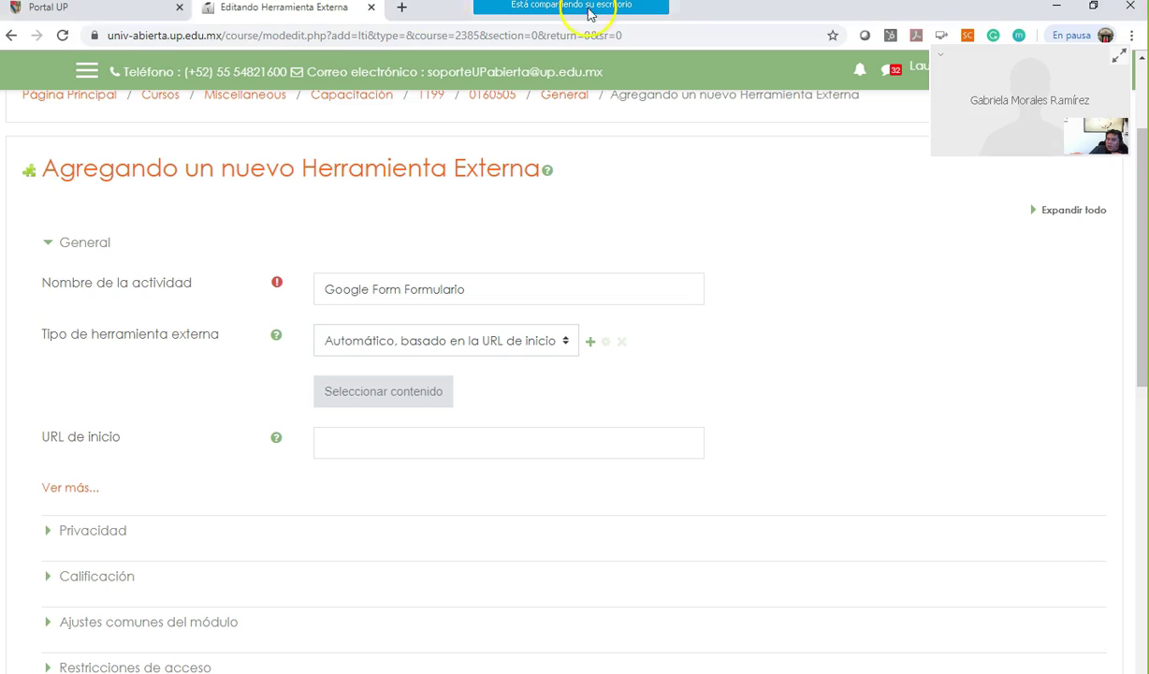
scroll(573, 287, up, 2)
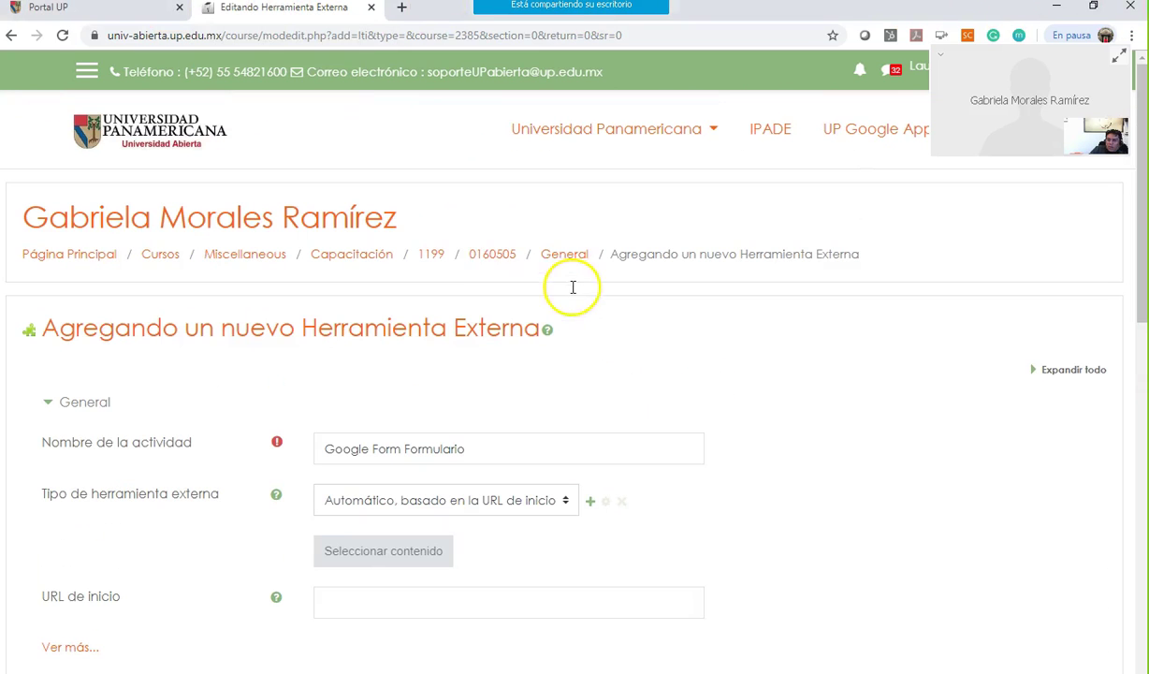
click(362, 258)
click(616, 144)
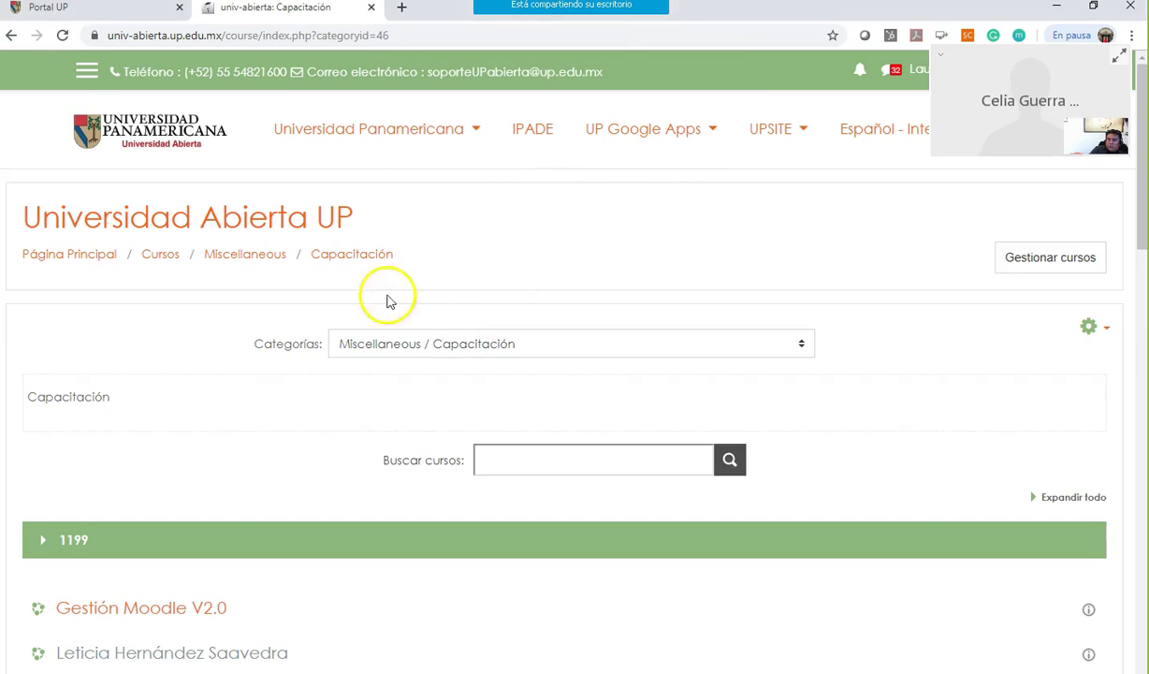
scroll(355, 408, down, 4)
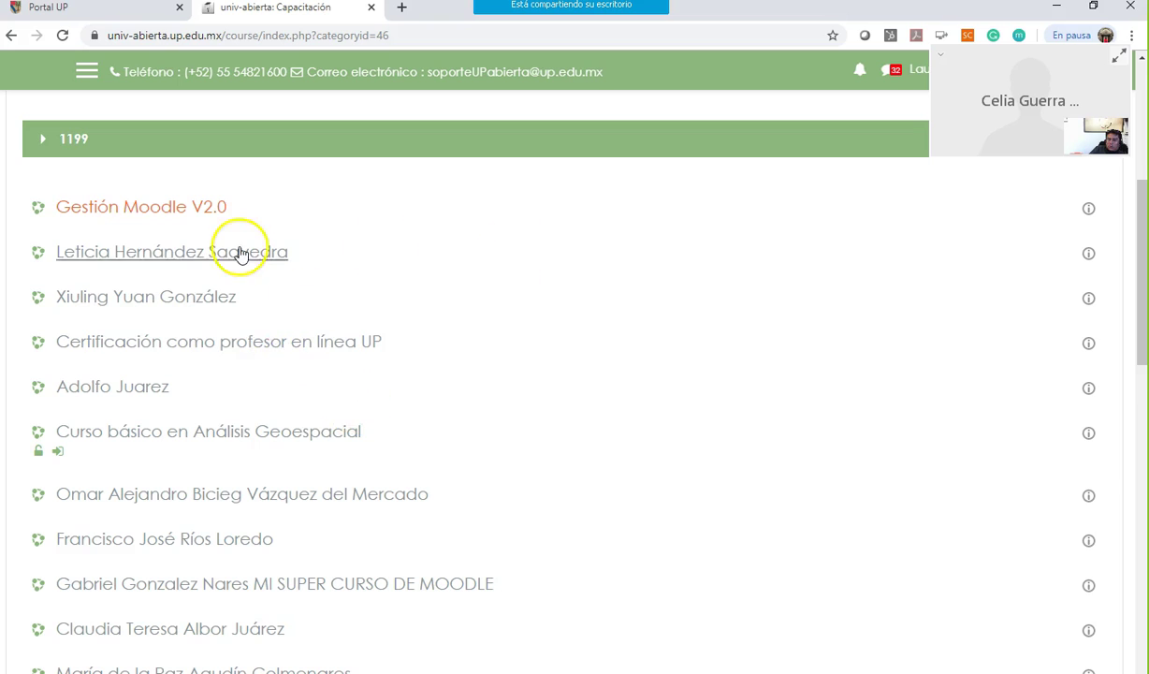
scroll(272, 281, up, 3)
click(168, 456)
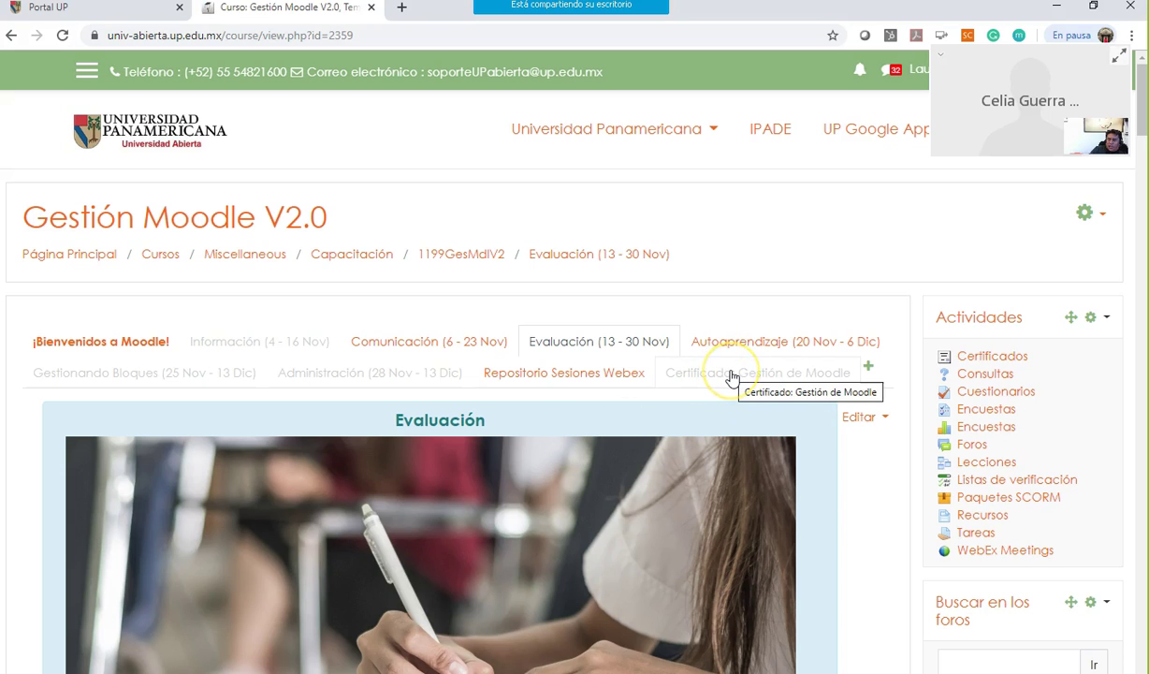
Step: Examine the course's topic headings and the introduction of the Evaluación (13 - 30 Nov) section
scroll(730, 376, down, 5)
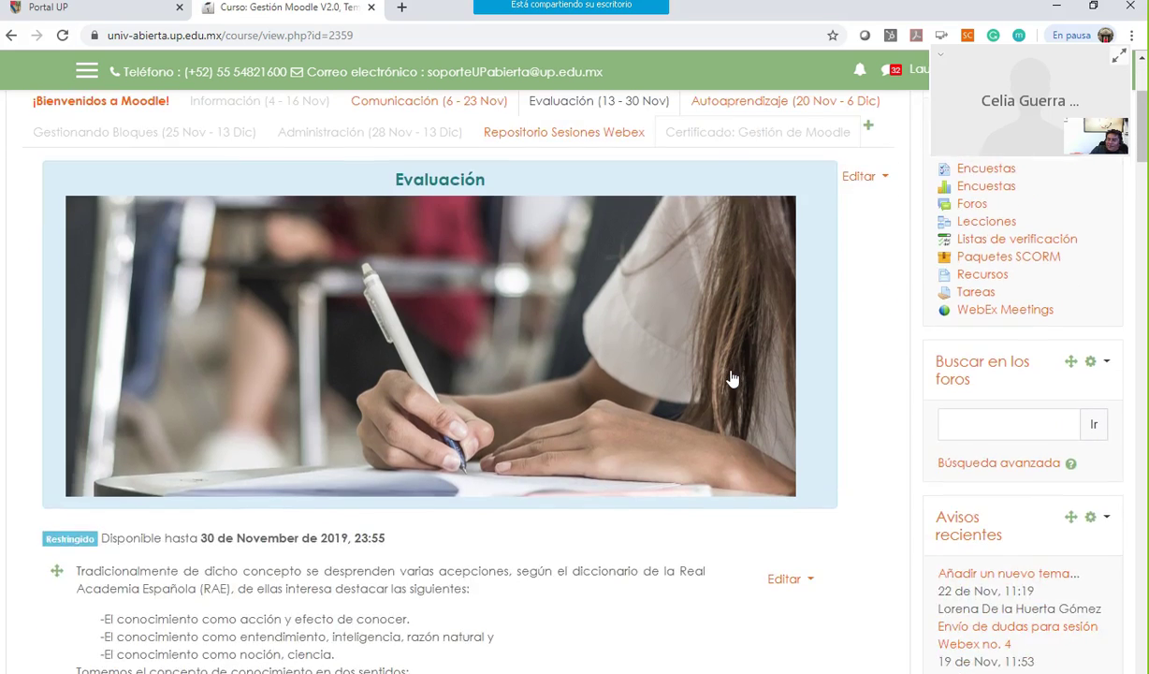
scroll(731, 376, down, 3)
scroll(731, 376, up, 7)
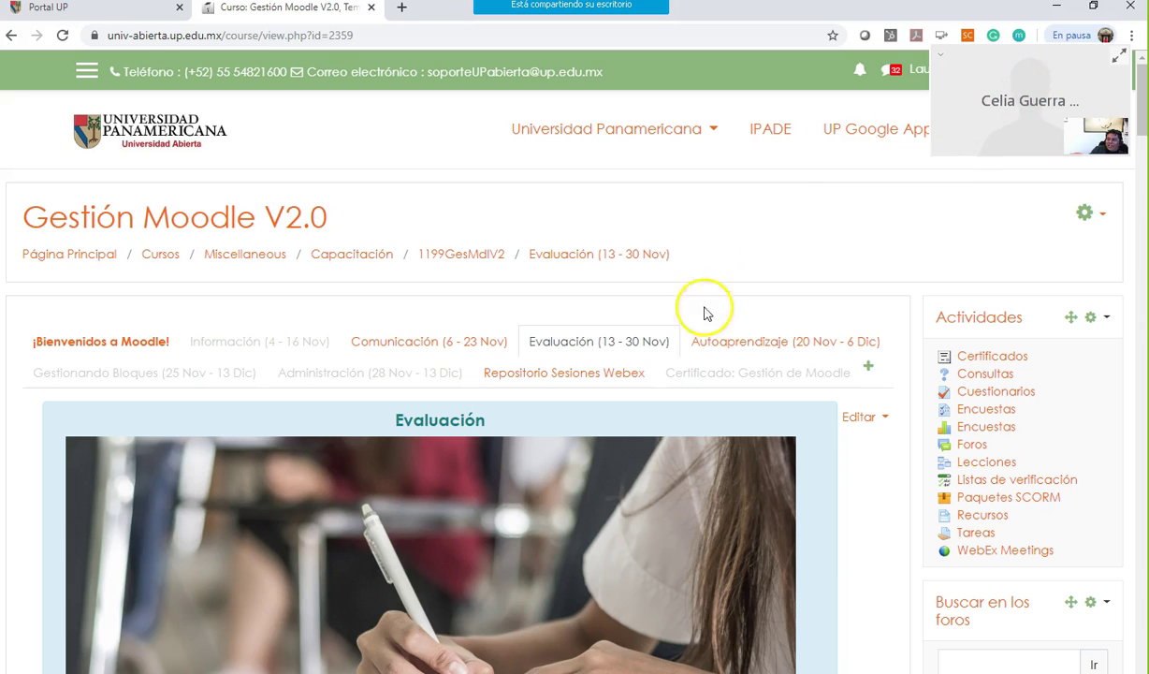
scroll(674, 380, down, 3)
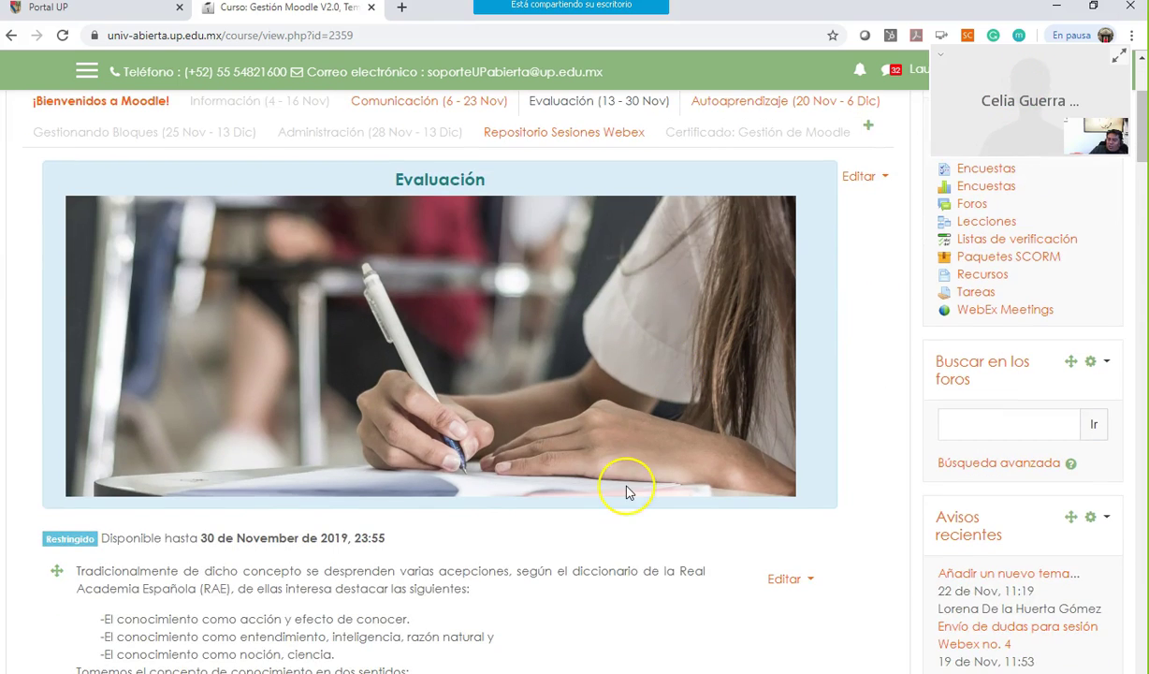
scroll(627, 493, down, 2)
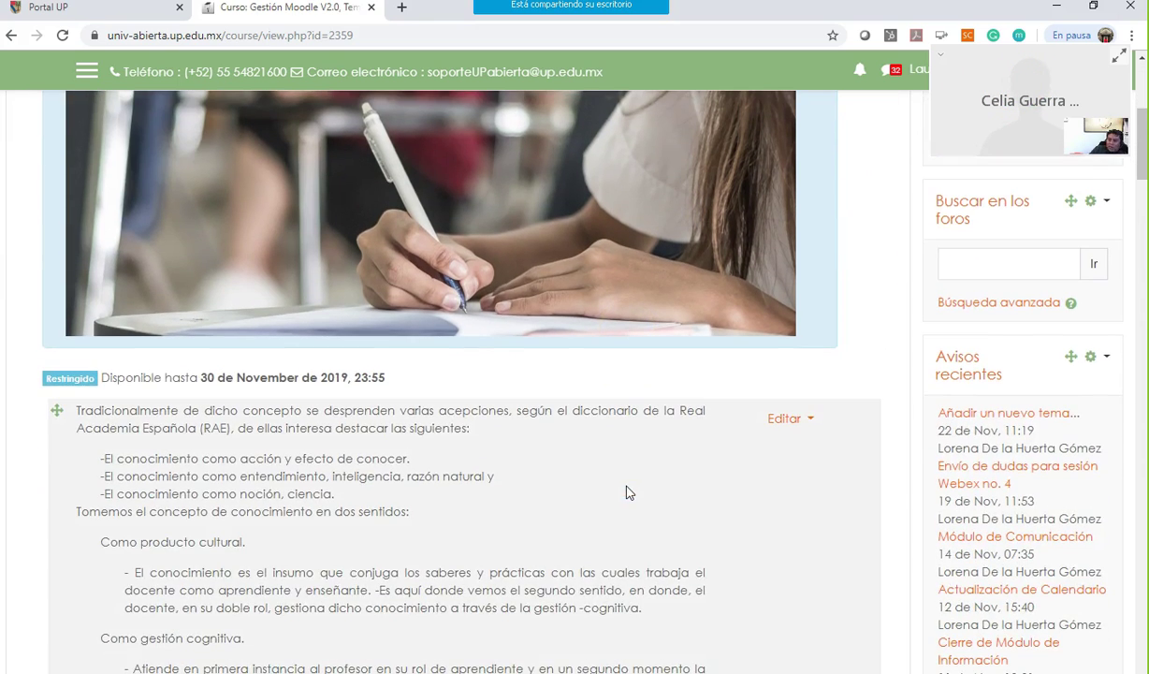
scroll(627, 493, up, 3)
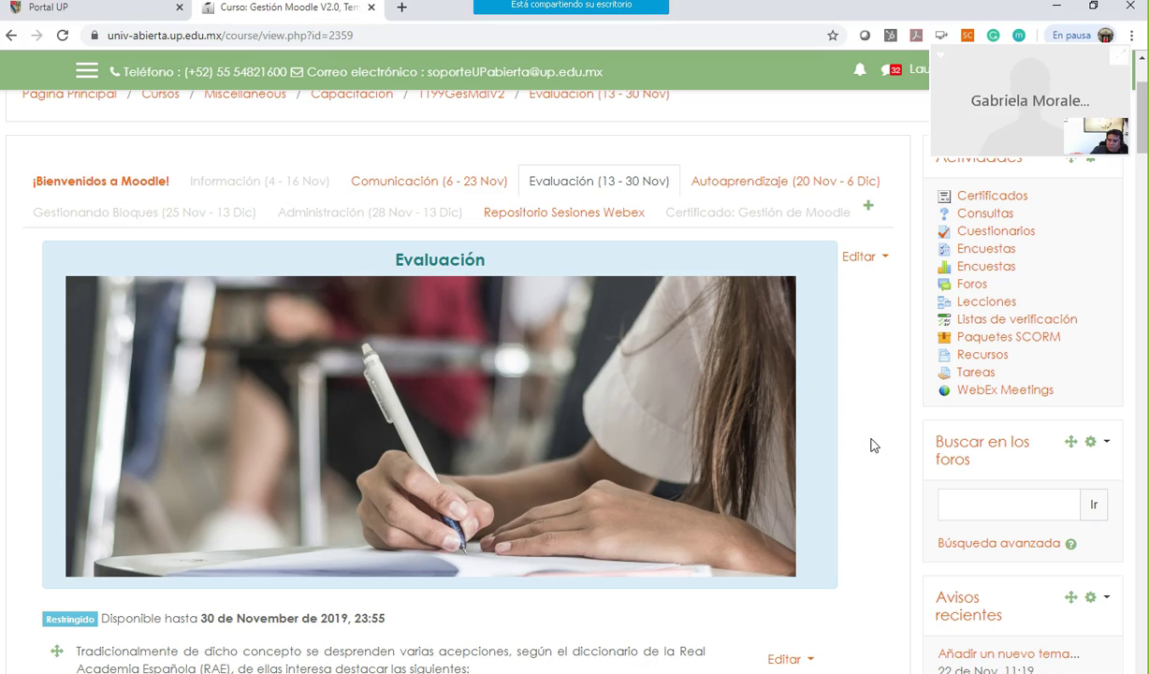
scroll(873, 446, down, 1)
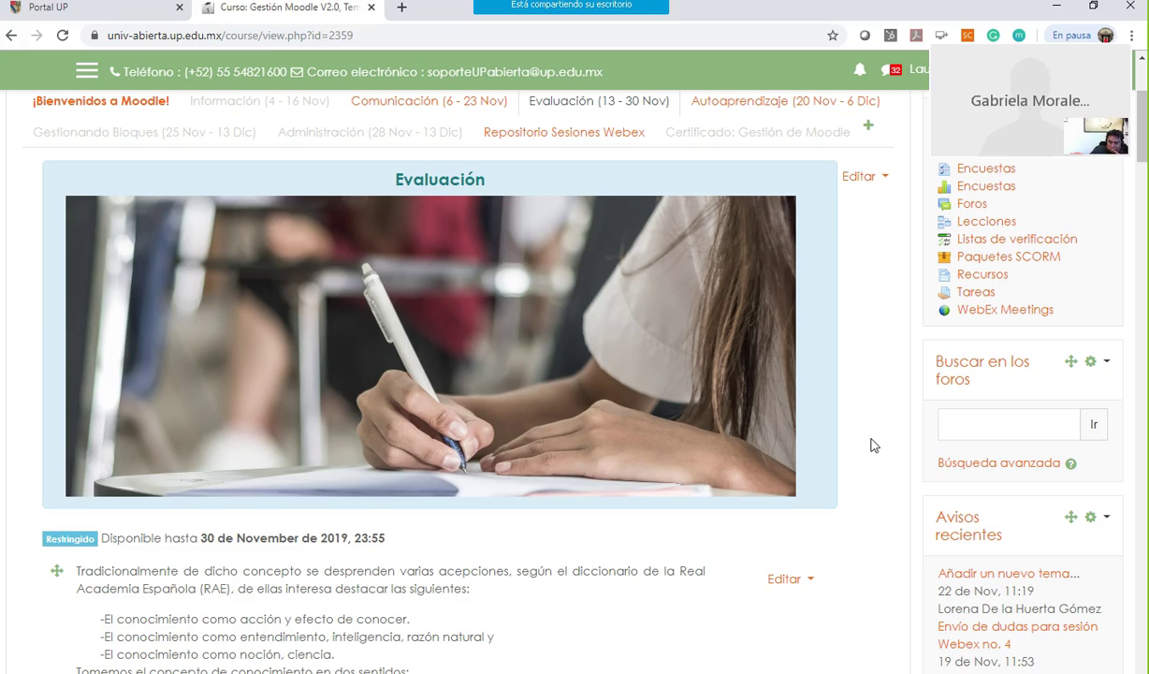
Step: Open the ¿Tienes dudas? forum under Forma de Evaluar in the Evaluación section
click(859, 436)
scroll(859, 436, down, 3)
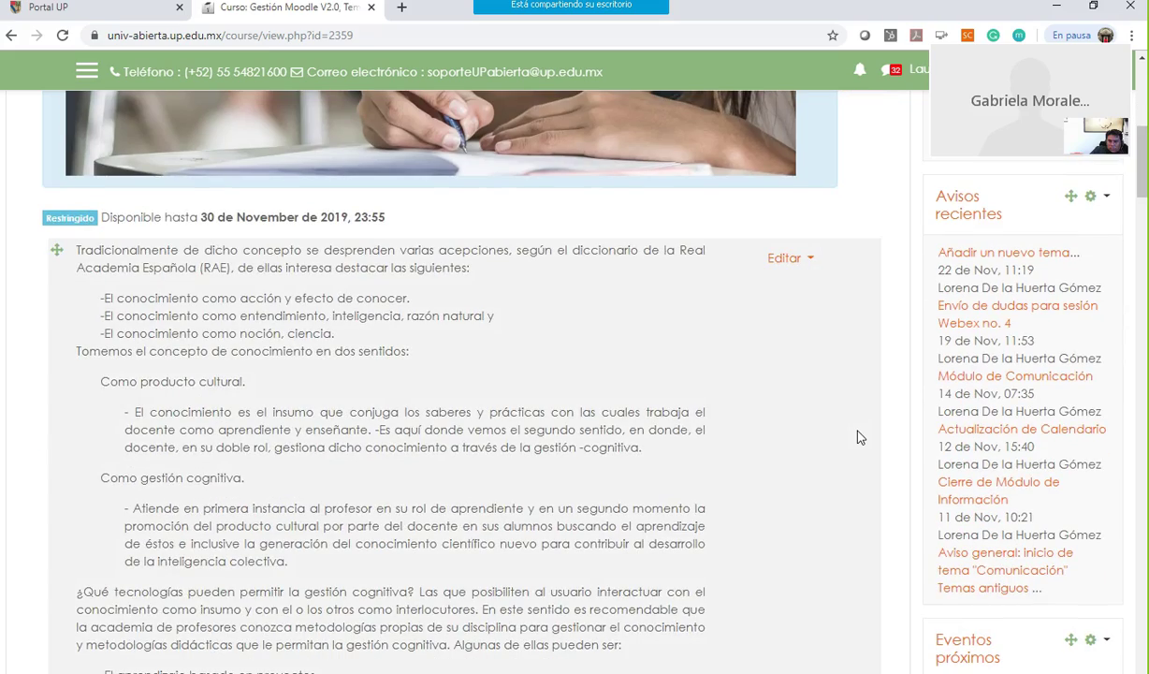
scroll(859, 436, down, 3)
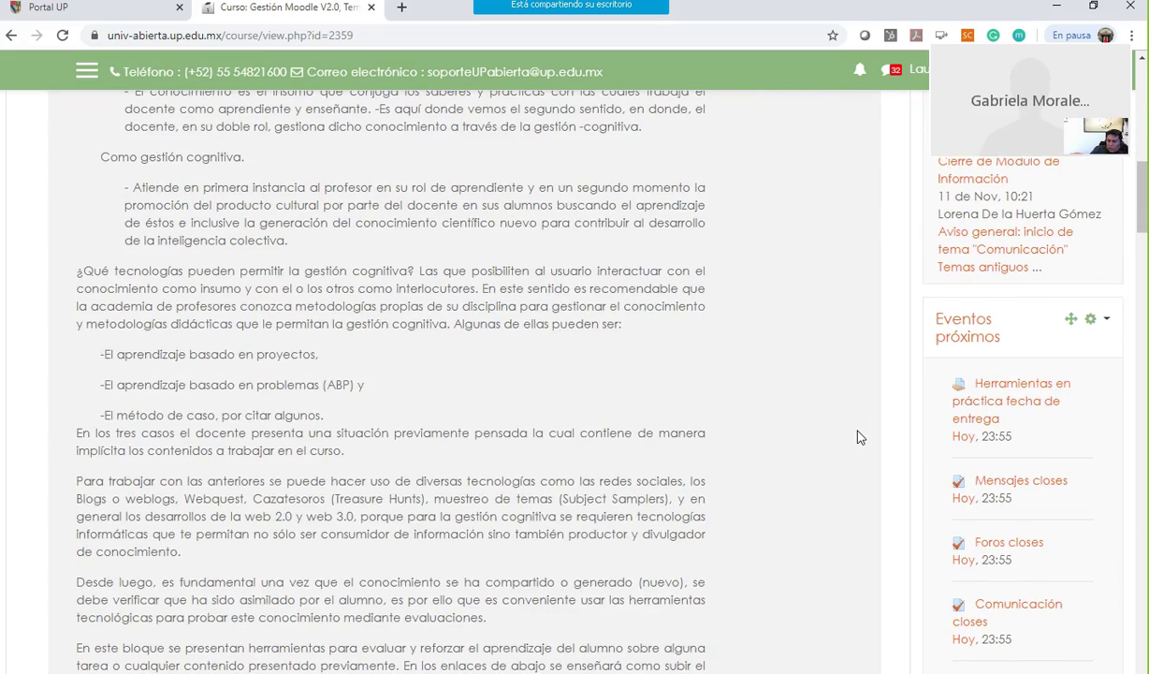
scroll(859, 436, down, 6)
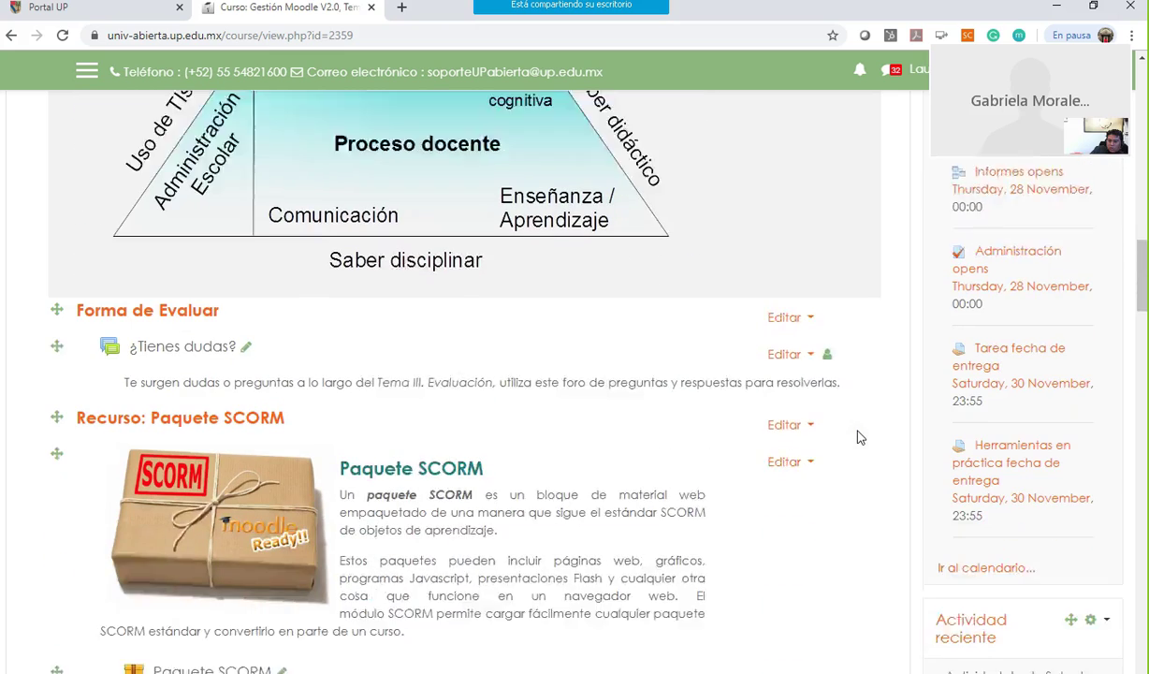
click(184, 252)
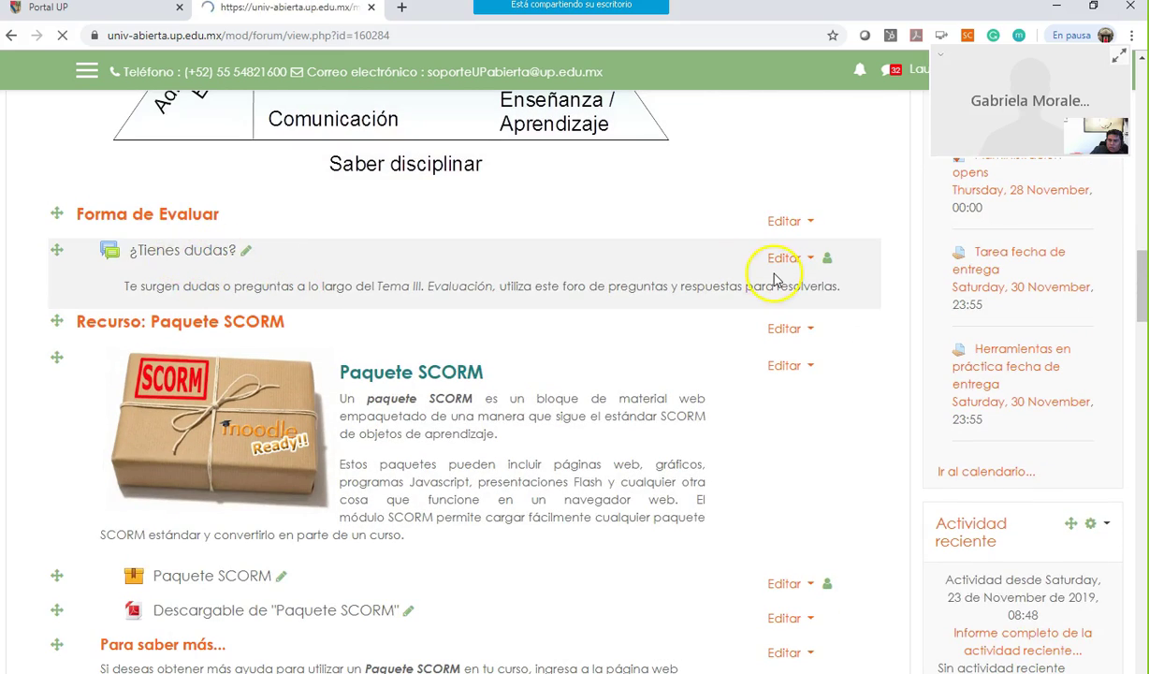
Step: Open the Foro Dudas Evaluación discussion and go to the administrator's reply with the Cloze question examples
scroll(700, 367, down, 3)
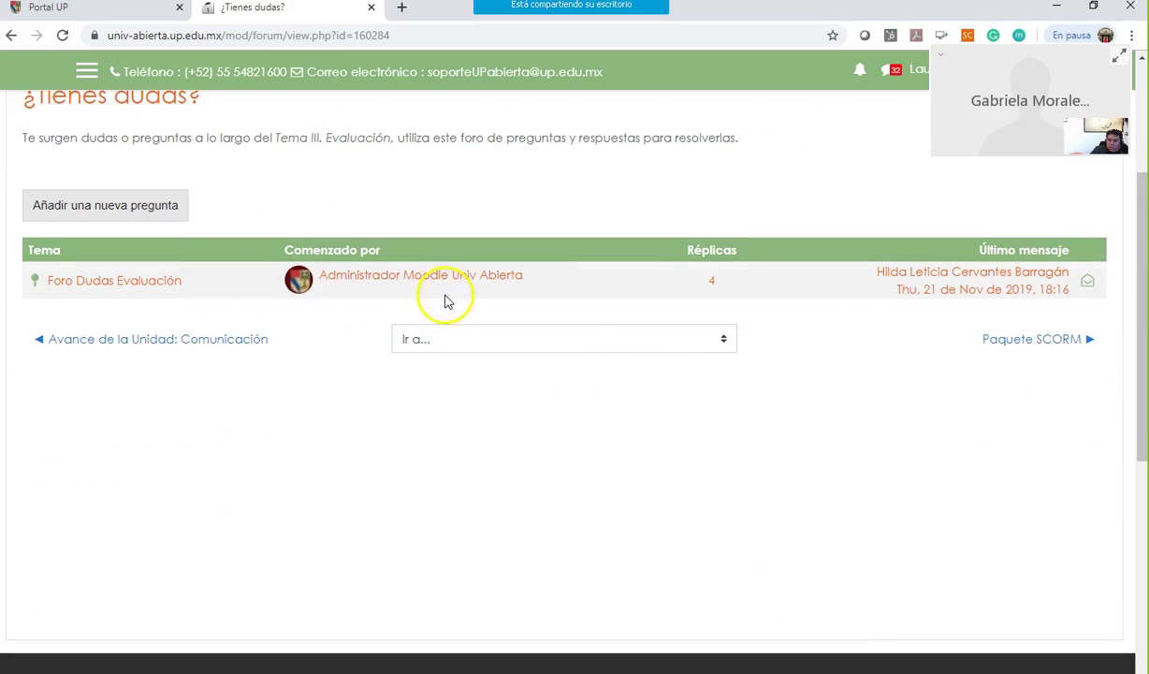
click(115, 282)
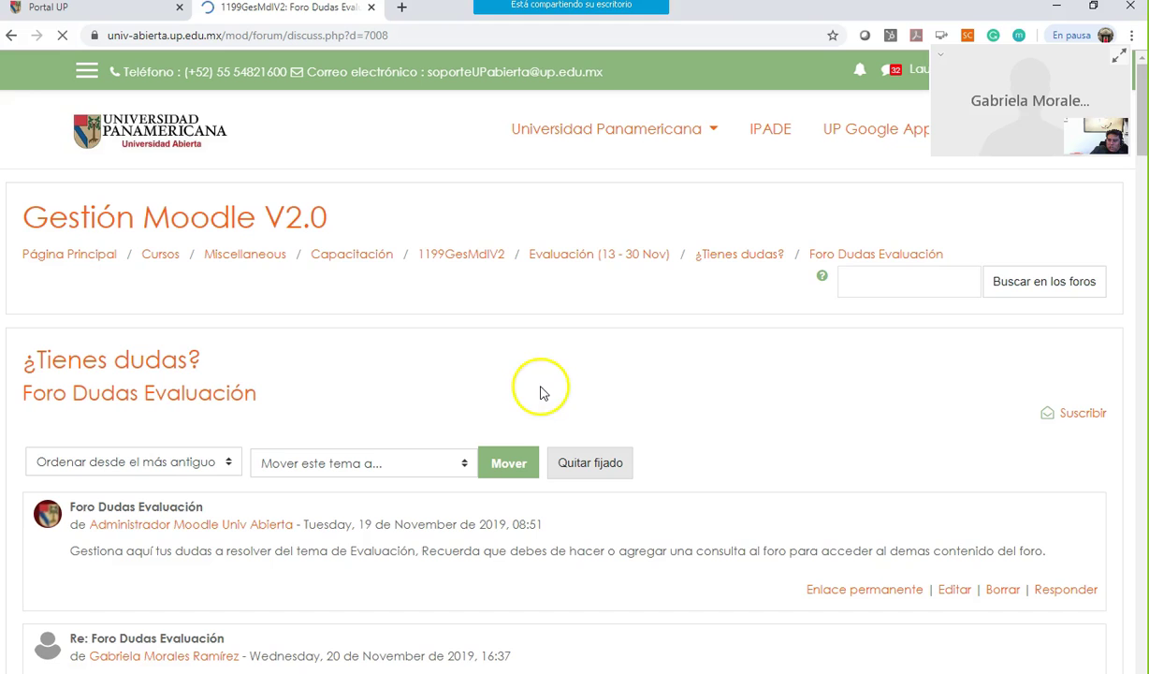
scroll(791, 419, down, 8)
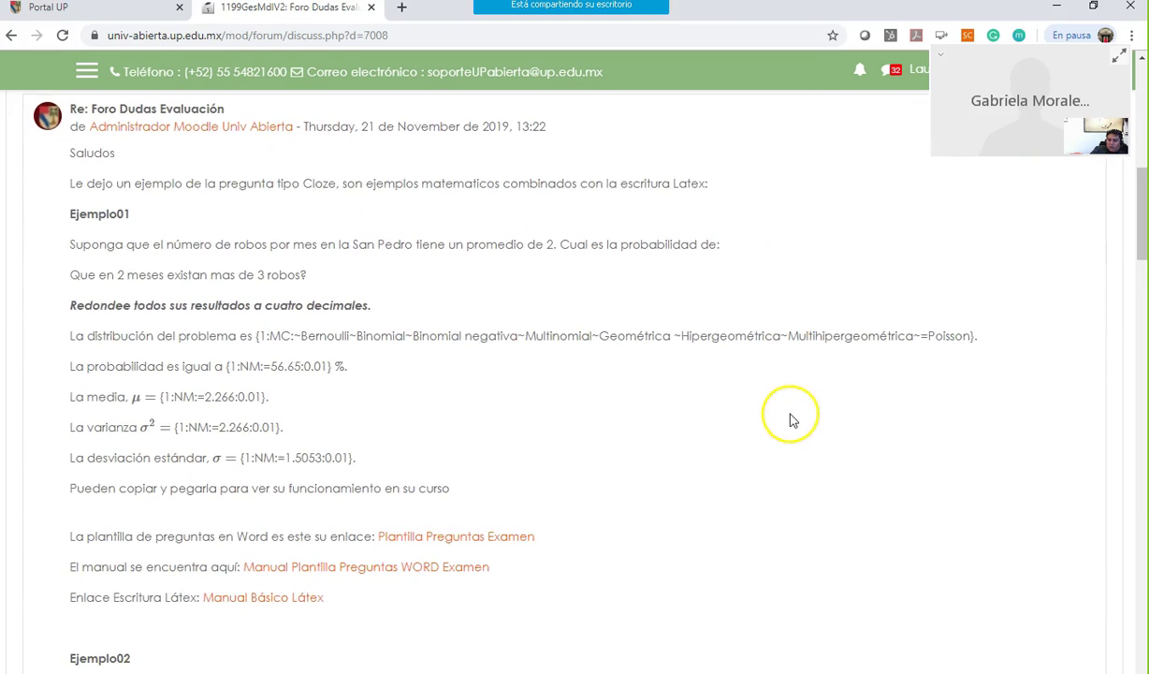
scroll(791, 419, up, 2)
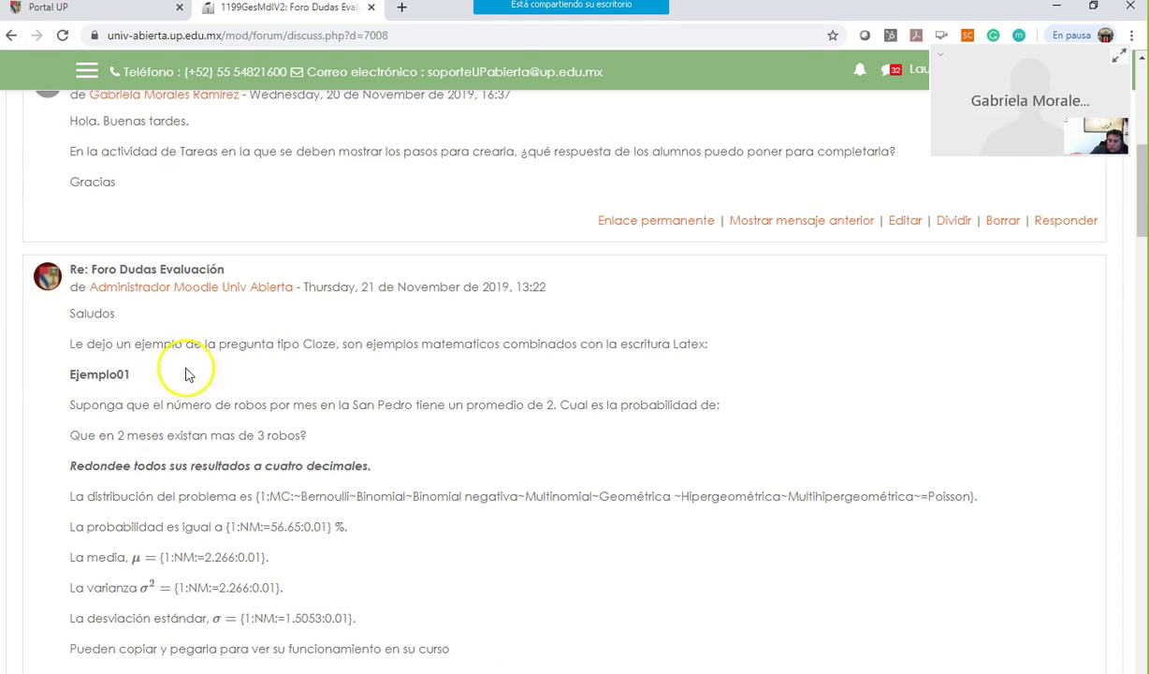
Step: Examine the Cloze code of Ejemplo01 and Ejemplo02, highlighting the answer lines of Ejemplo01
scroll(374, 318, down, 1)
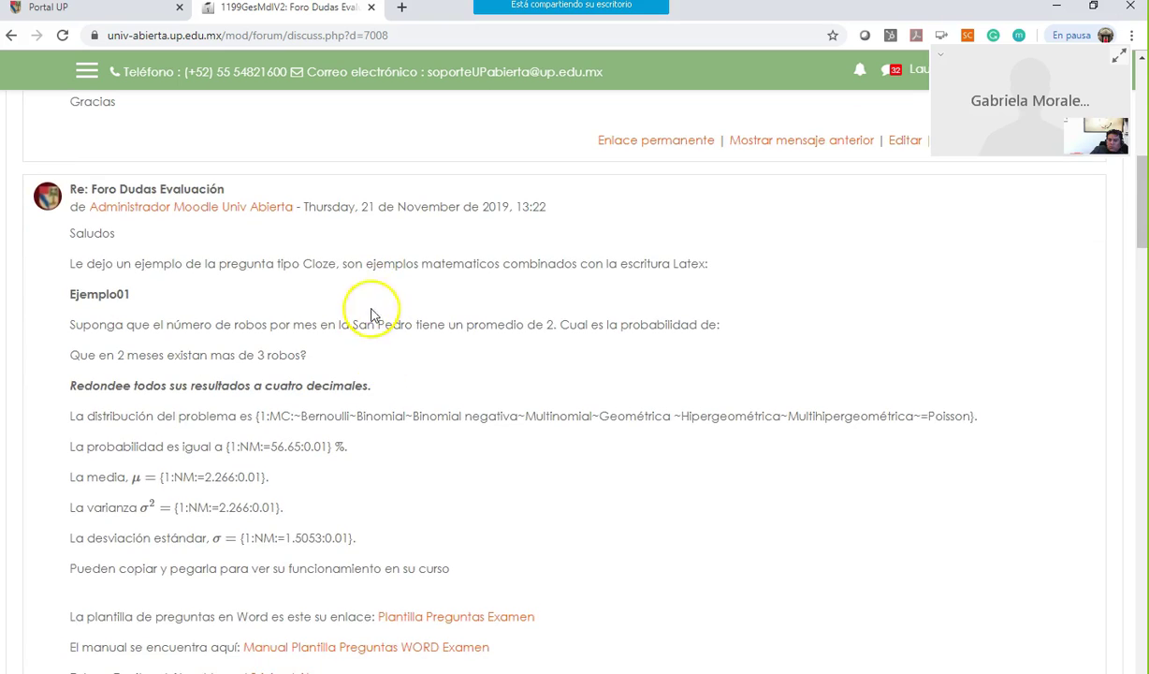
scroll(608, 313, down, 1)
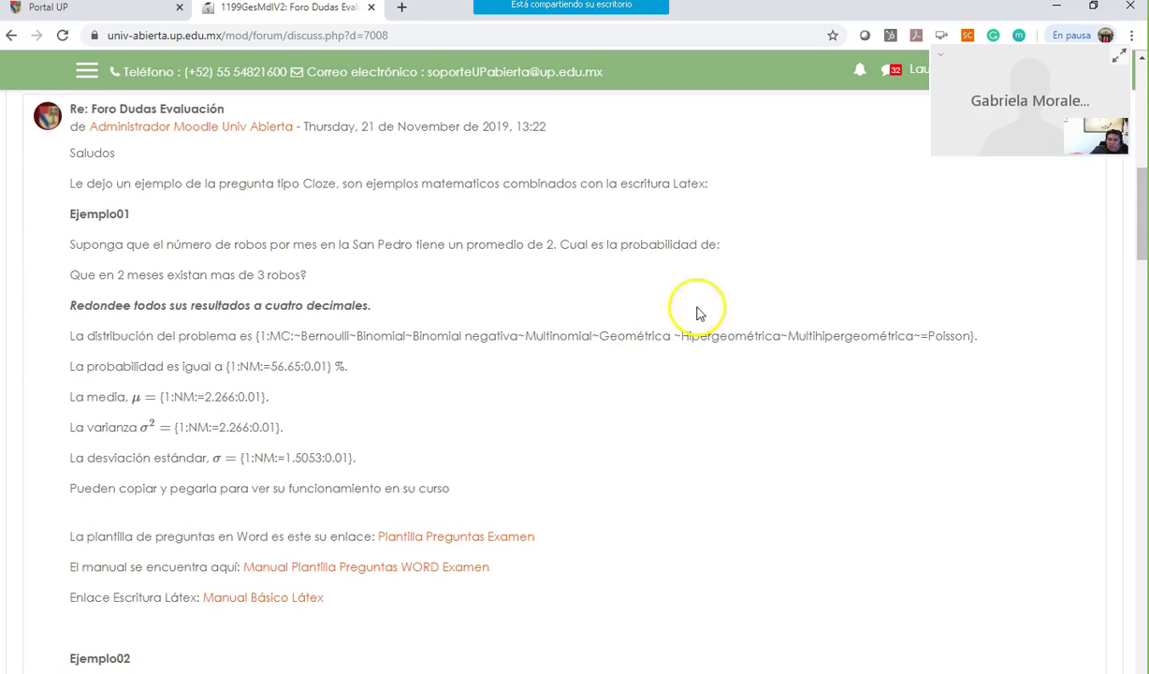
scroll(444, 285, down, 1)
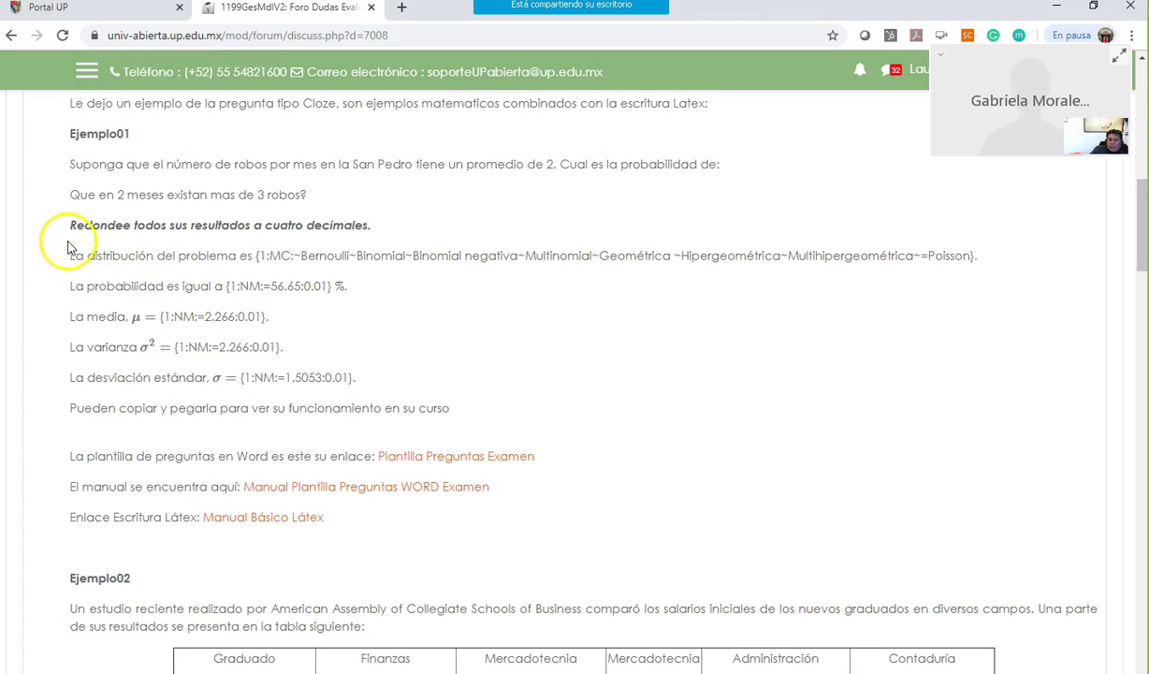
drag(70, 253, 473, 423)
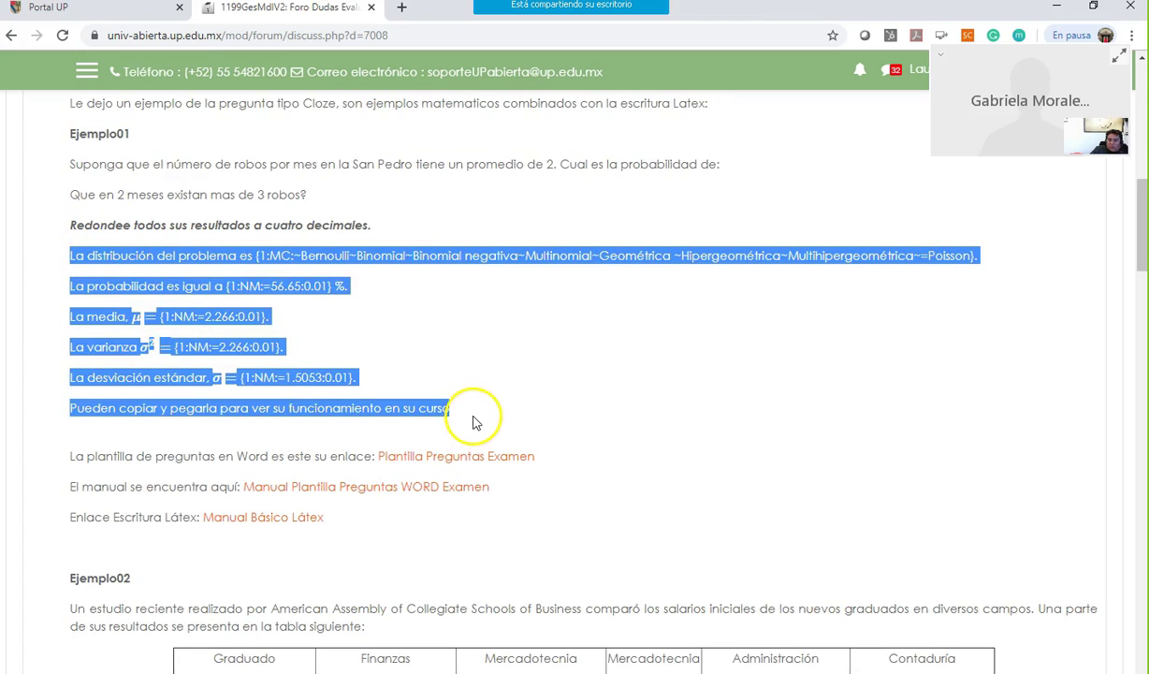
scroll(726, 407, down, 4)
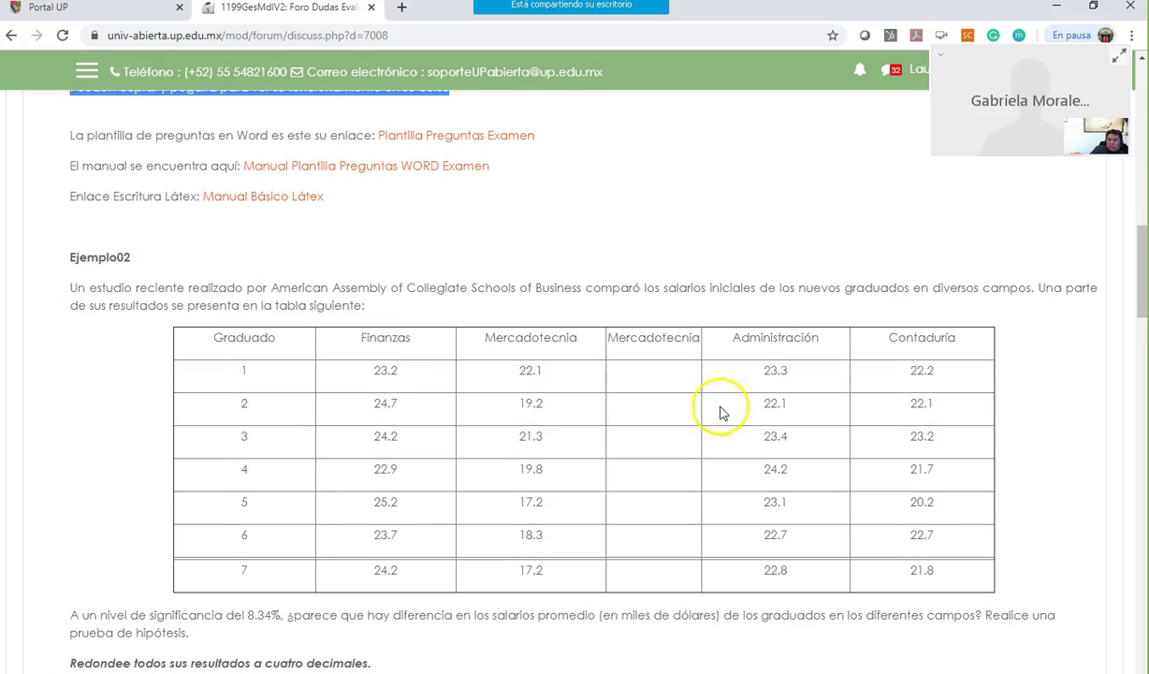
scroll(487, 475, down, 2)
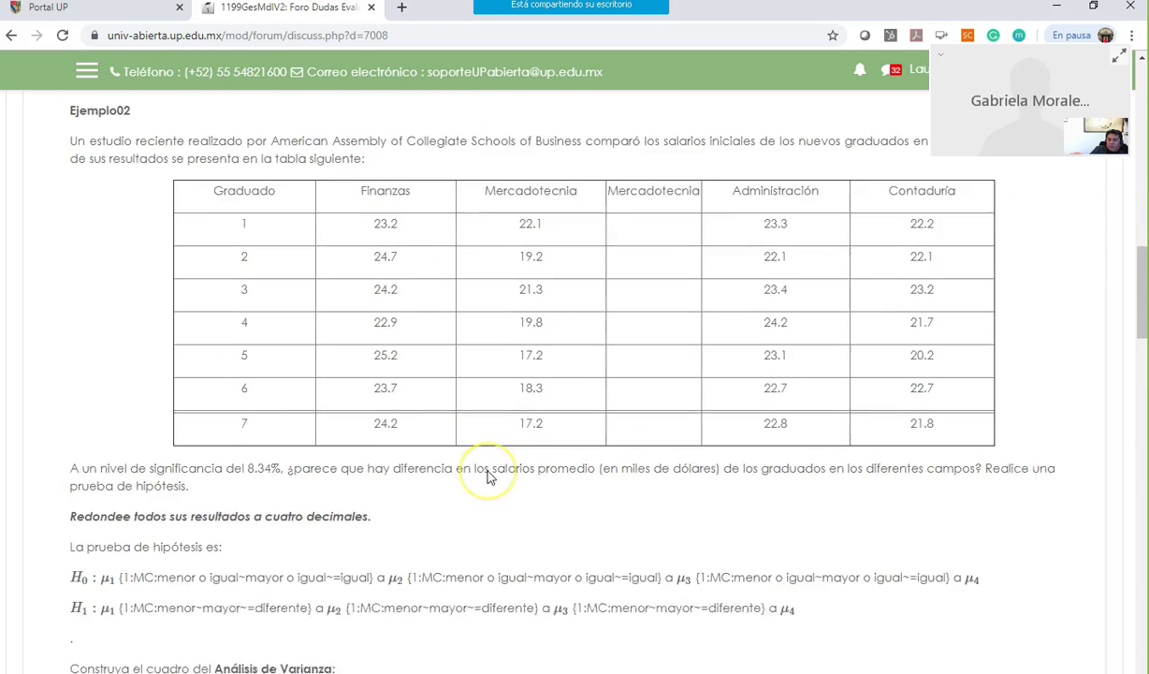
scroll(487, 475, down, 5)
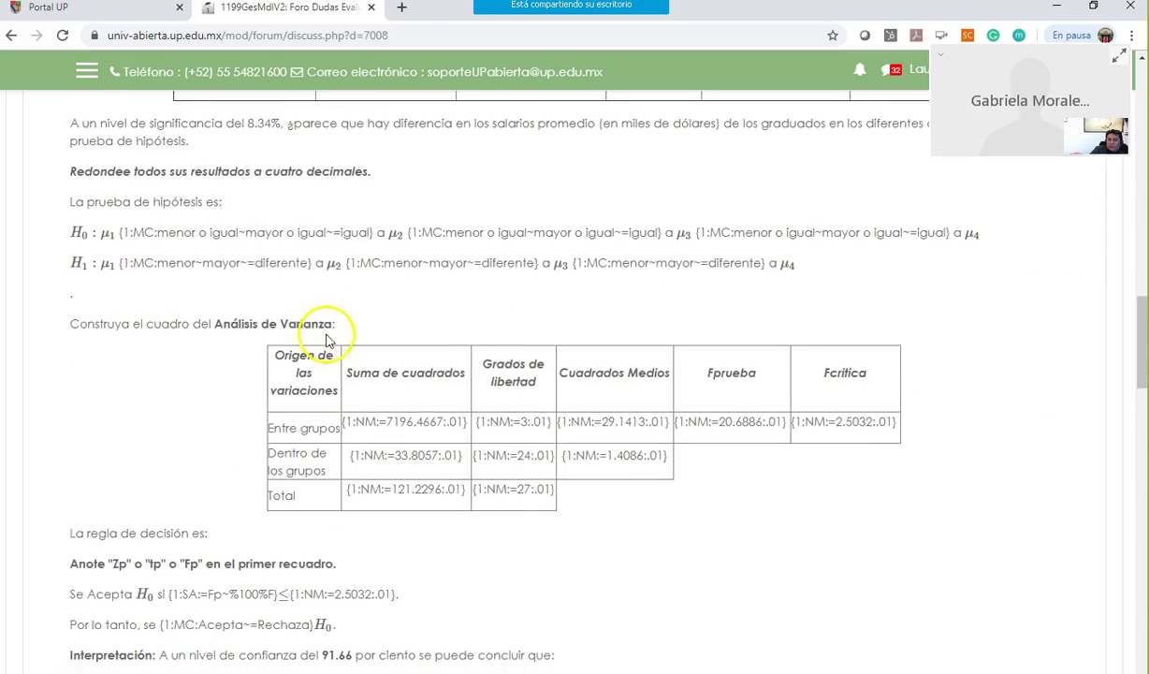
Step: Examine the rendered previews of both Cloze questions, including the answer fields of the Análisis de Varianza table
scroll(410, 351, down, 9)
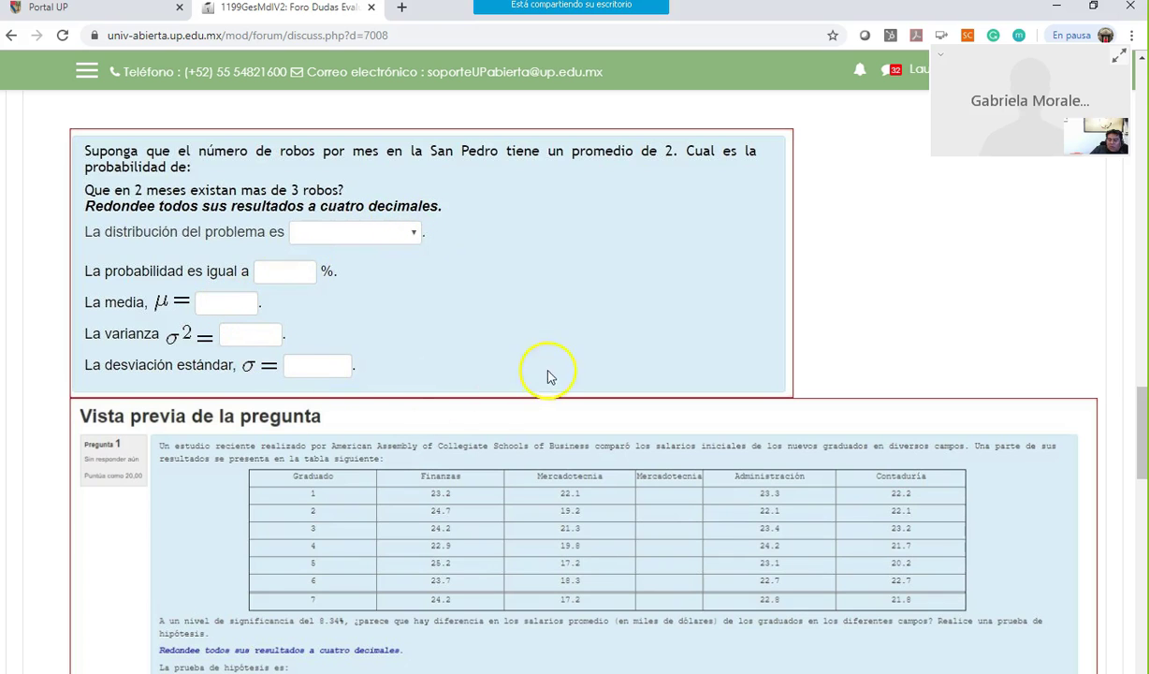
scroll(713, 334, down, 1)
scroll(713, 333, down, 1)
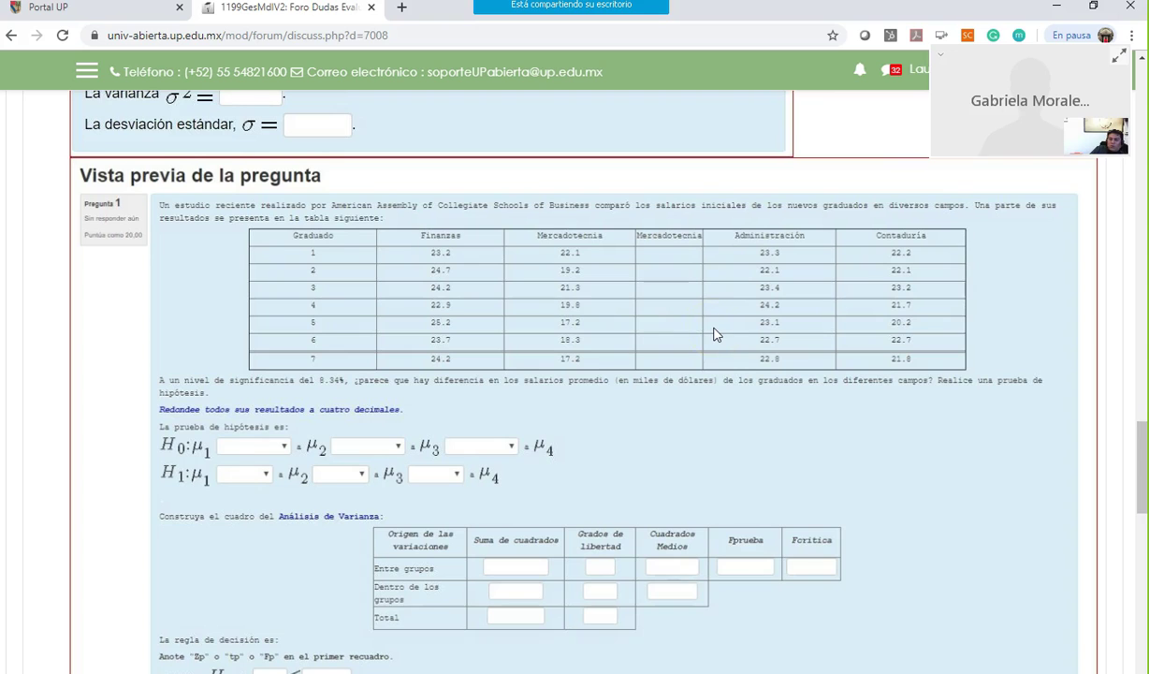
scroll(713, 334, down, 1)
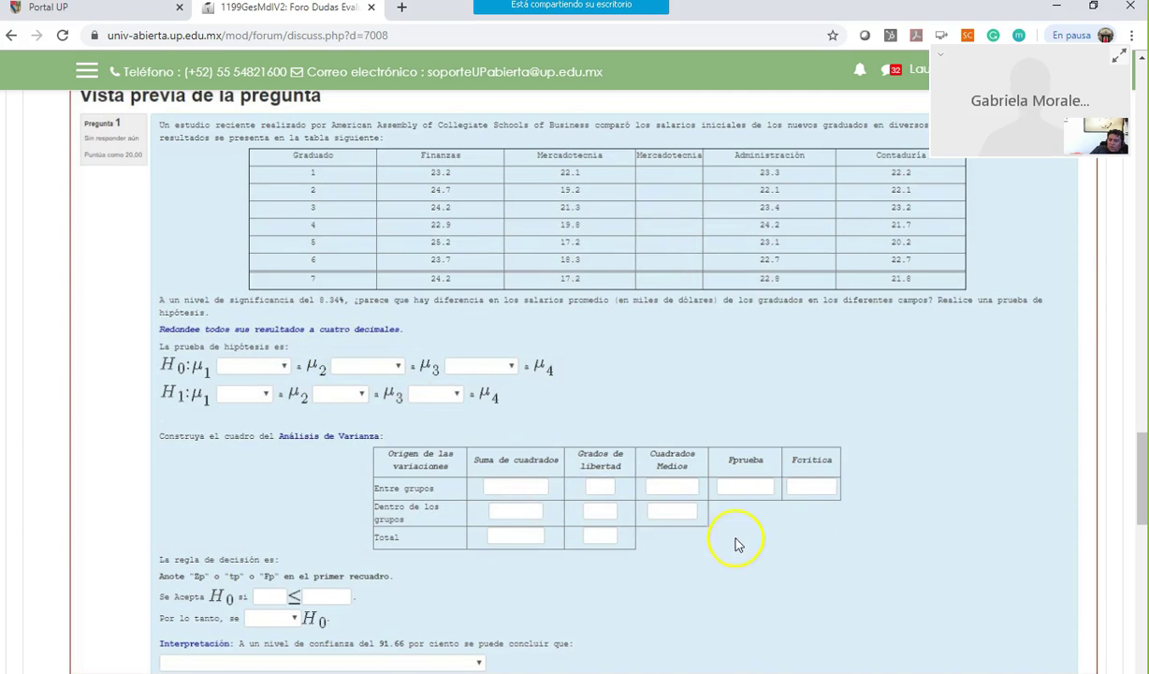
scroll(655, 514, down, 1)
scroll(642, 504, up, 2)
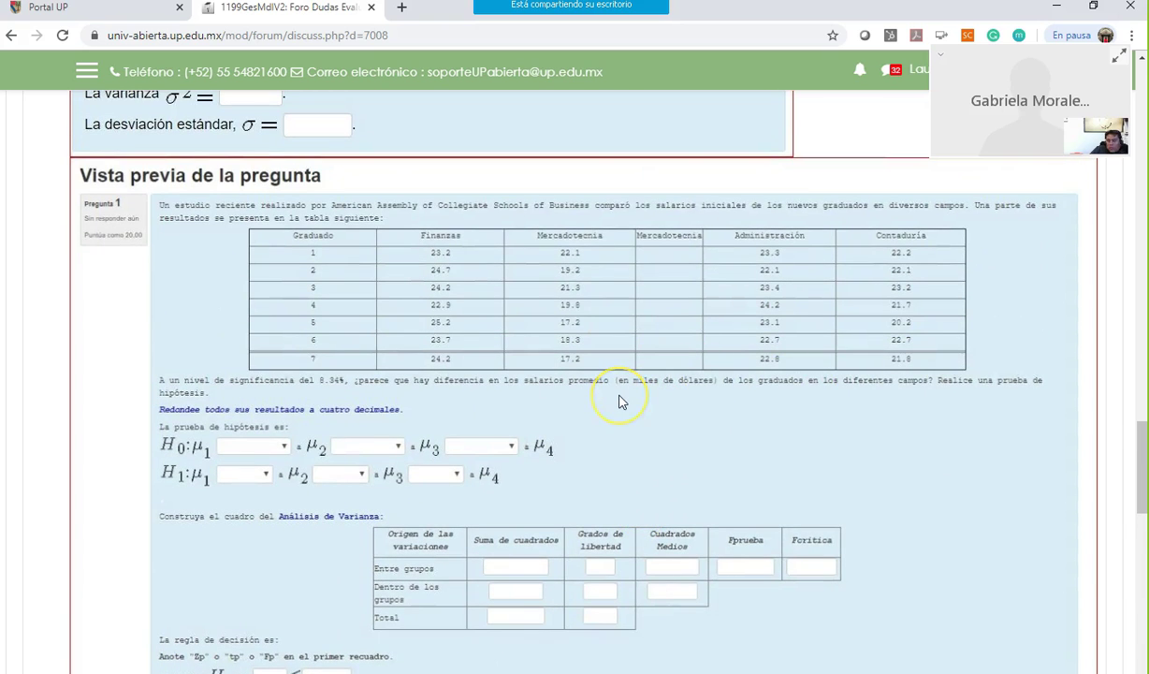
Step: Return to the Ejemplo01 code to compare it with its preview and clear the text highlighting
scroll(617, 400, up, 12)
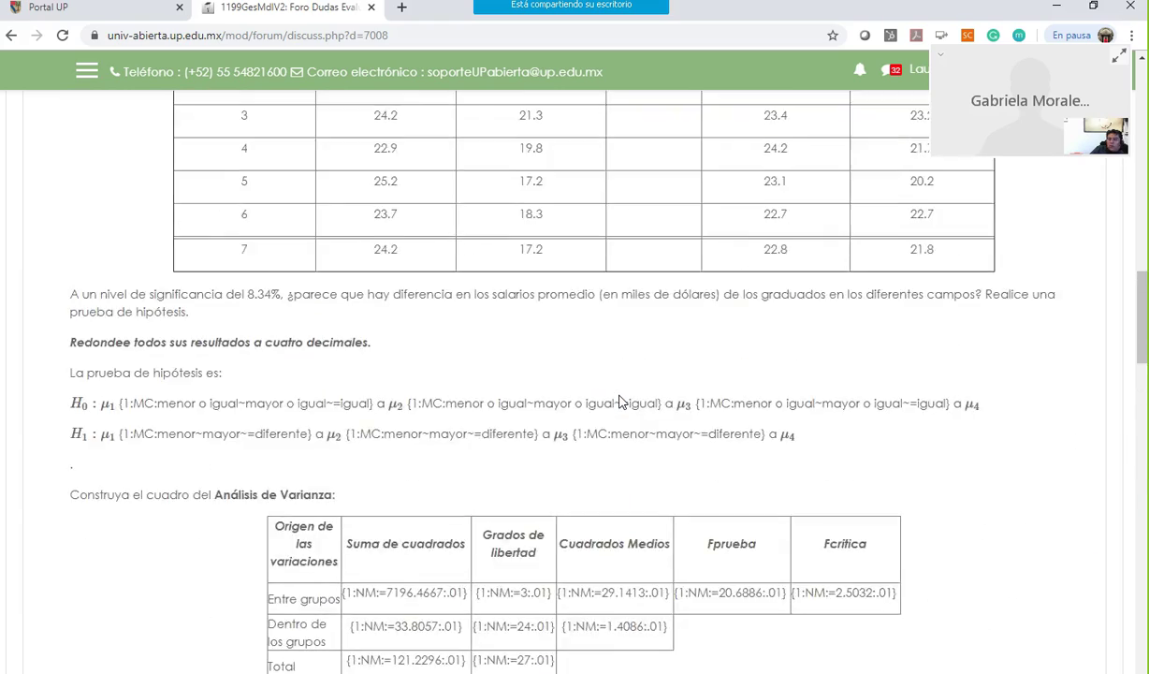
scroll(617, 400, up, 7)
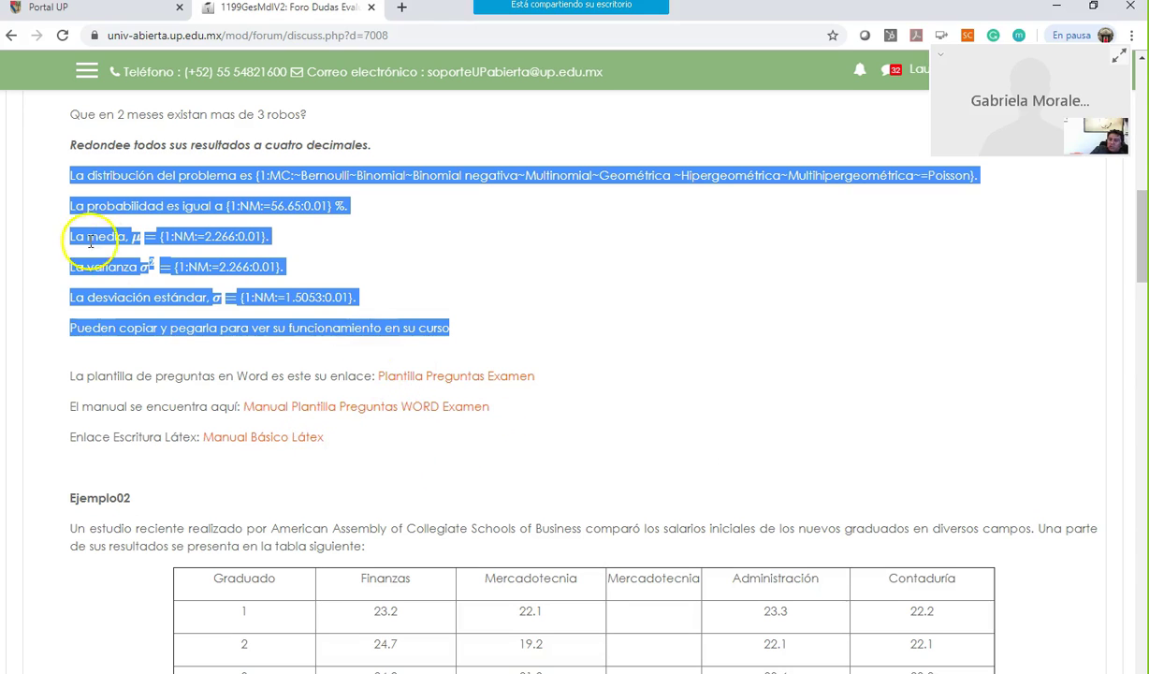
click(516, 307)
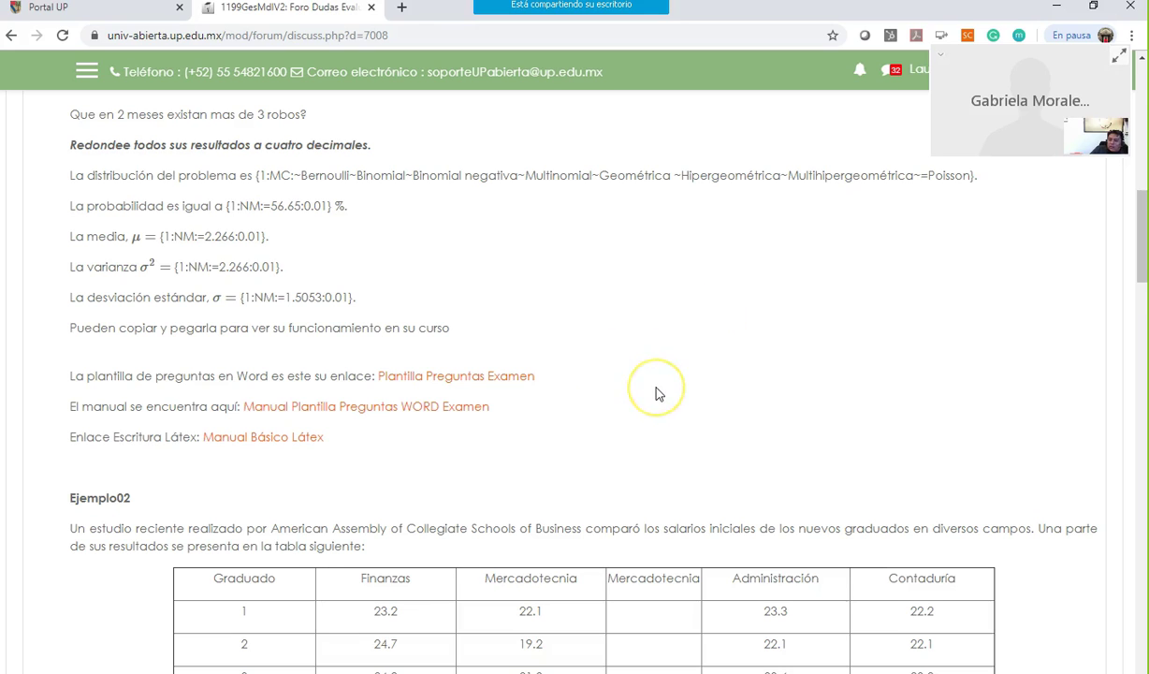
scroll(656, 393, down, 10)
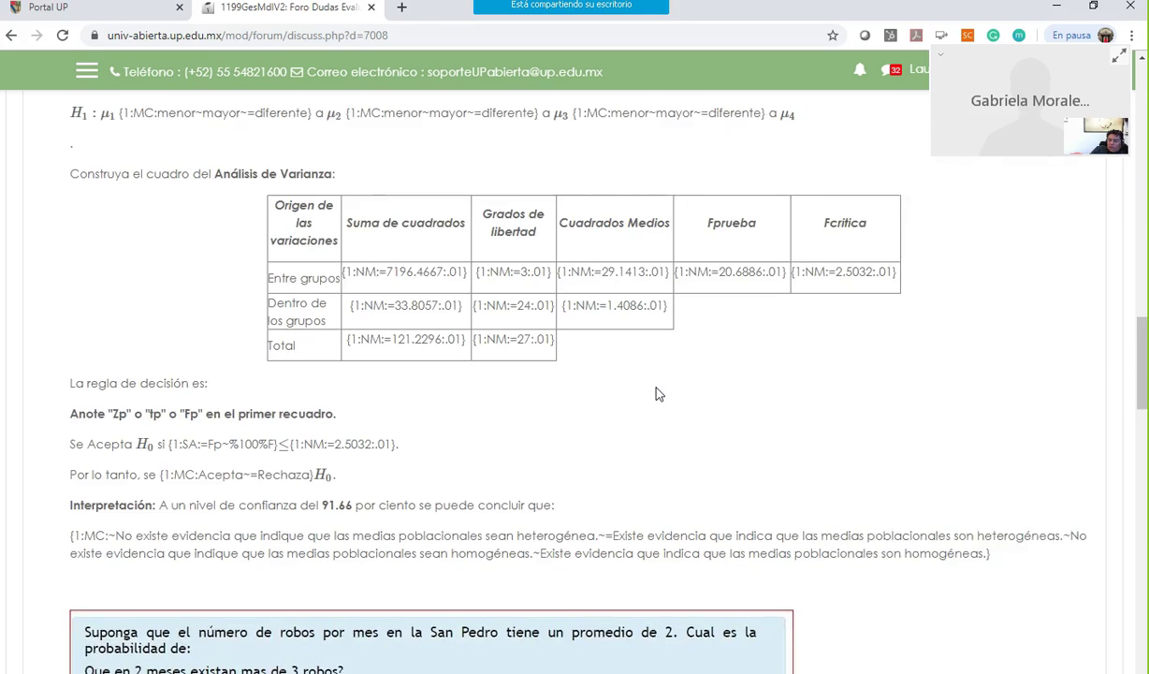
scroll(656, 393, up, 10)
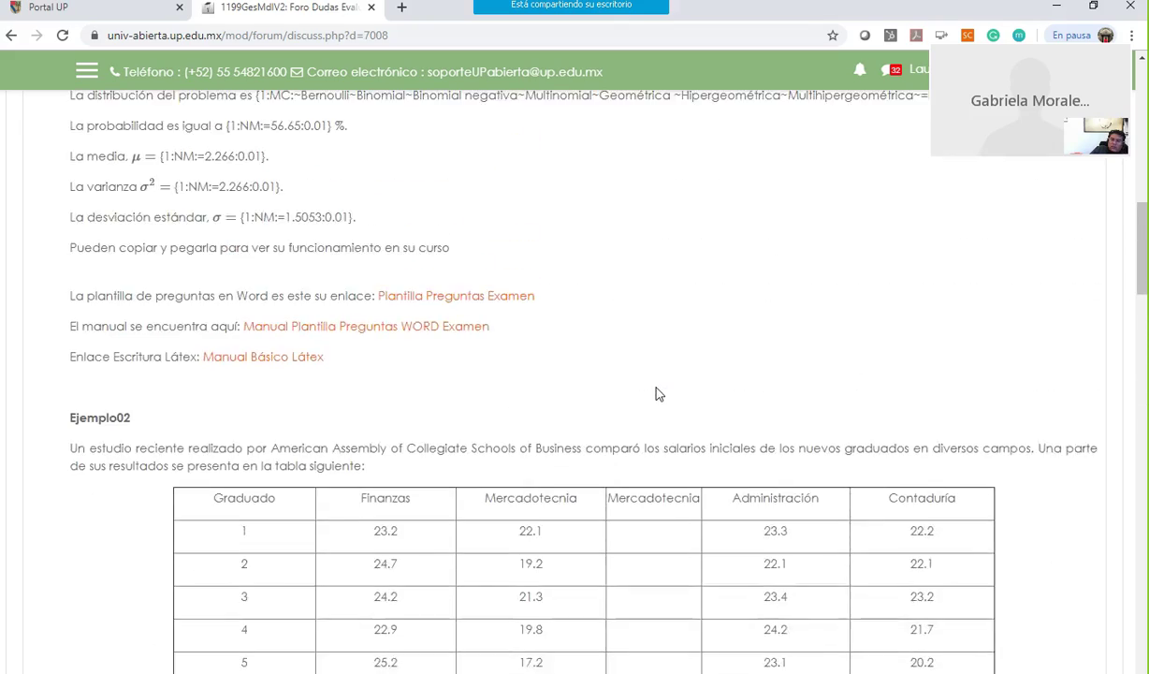
scroll(655, 393, up, 2)
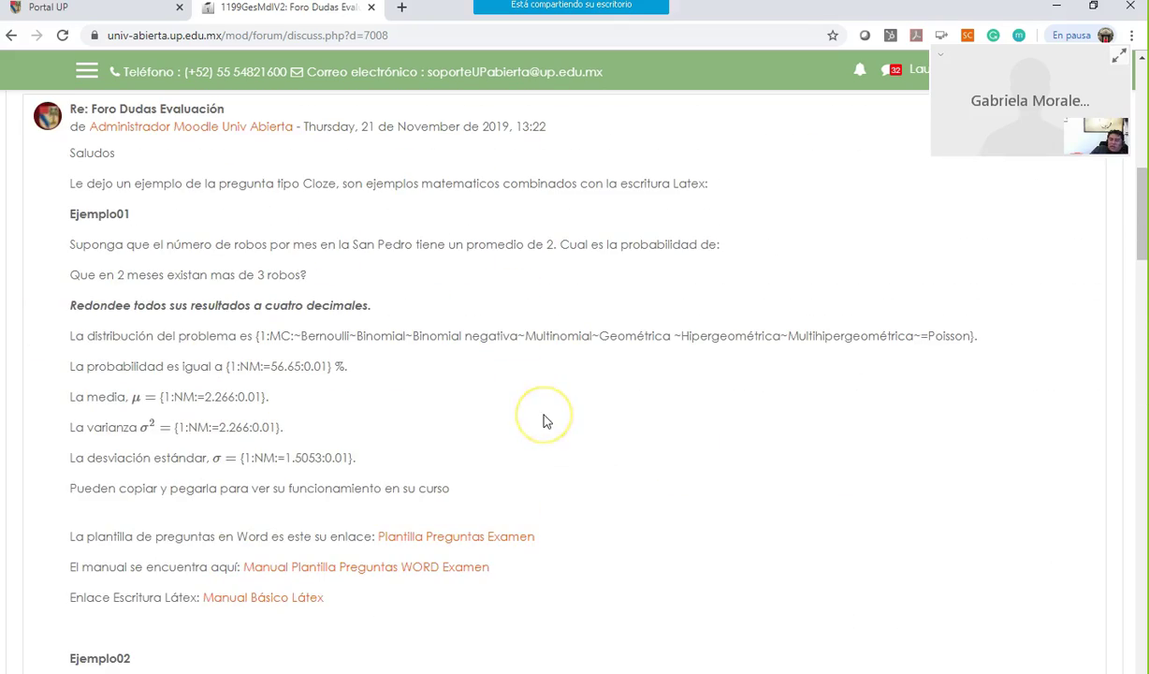
Step: Review the question previews again and read the last two replies in the discussion
scroll(547, 421, down, 15)
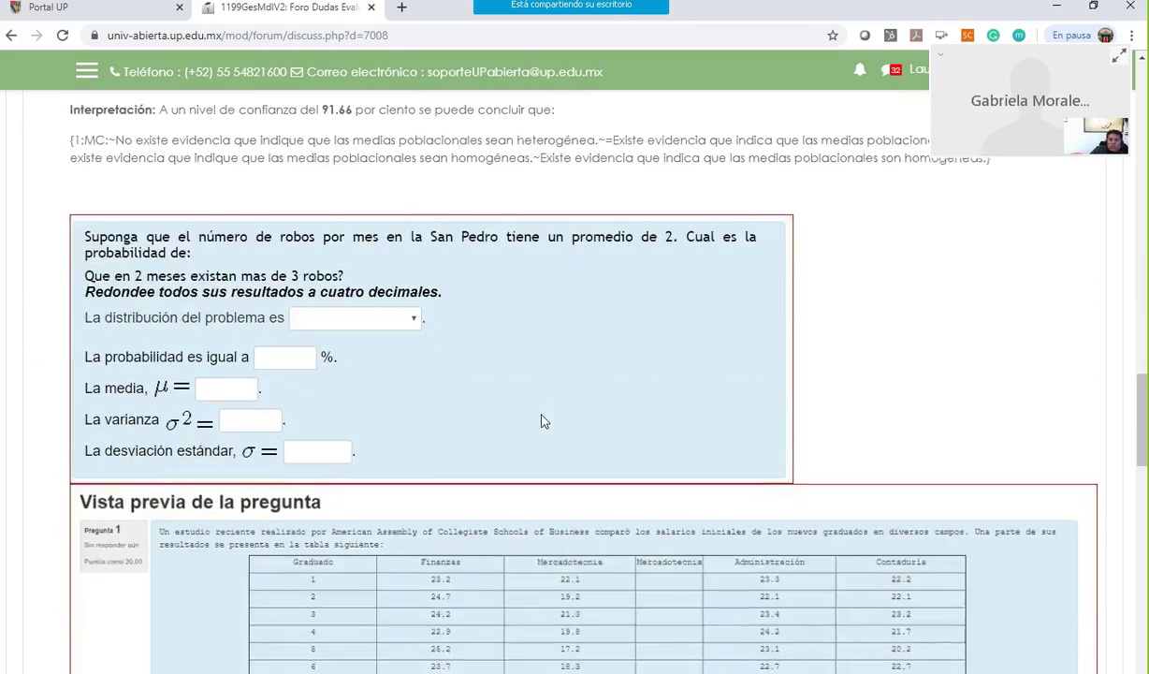
scroll(541, 421, down, 6)
scroll(541, 421, down, 3)
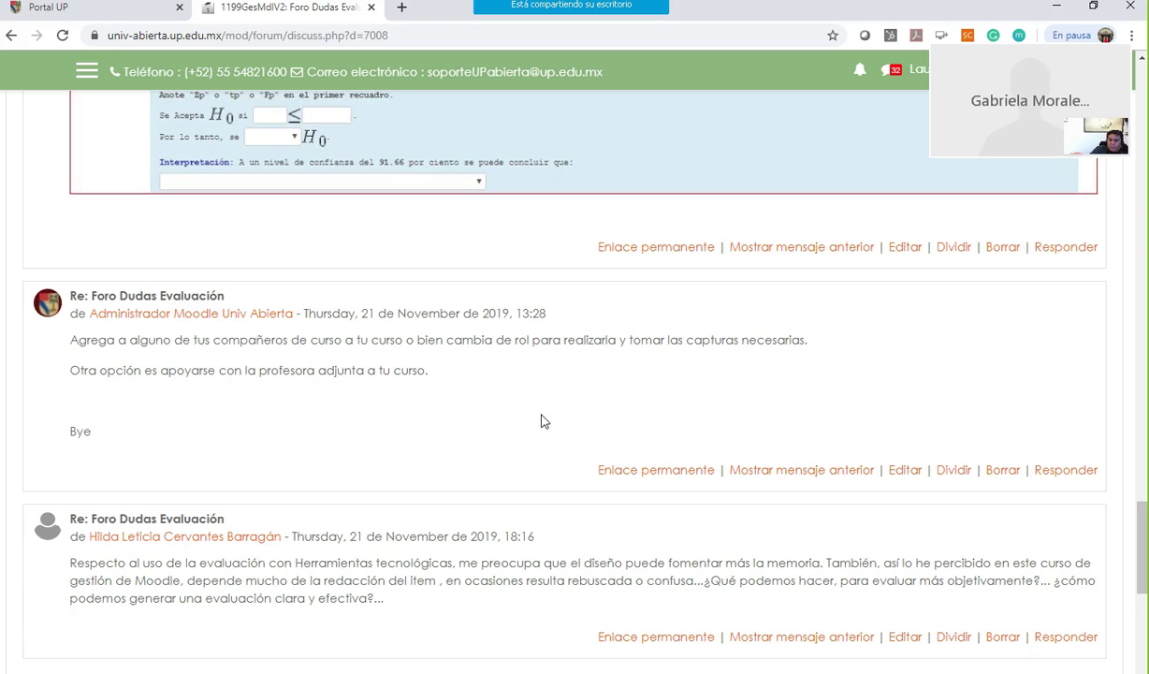
scroll(538, 433, down, 3)
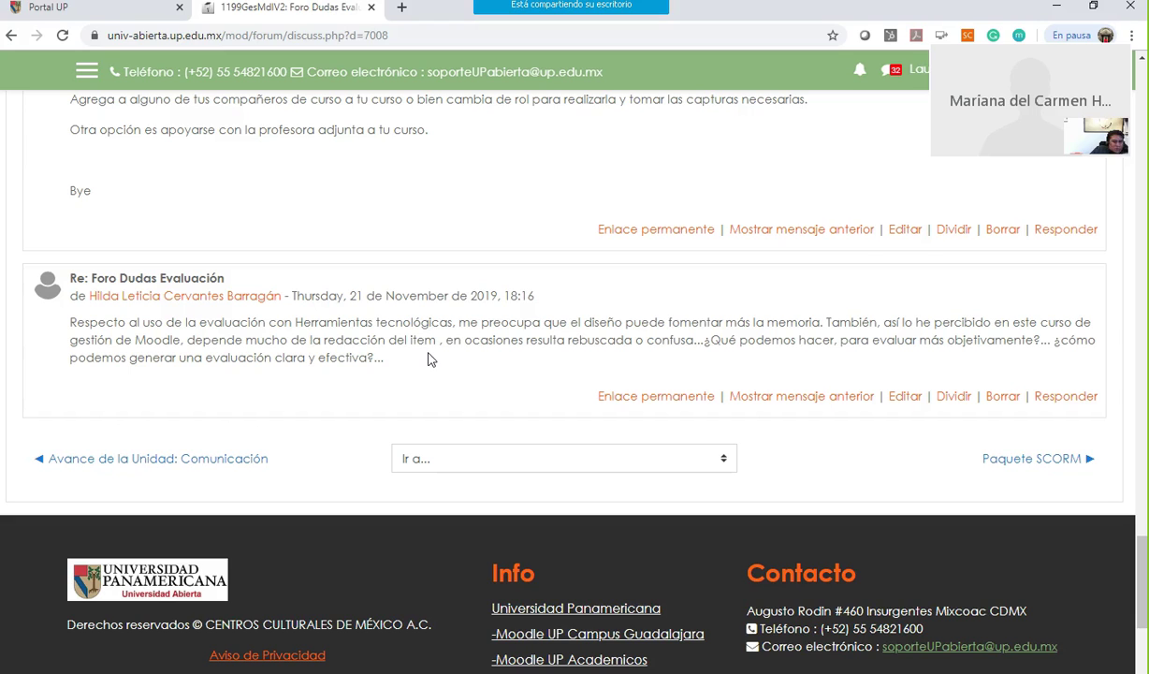
click(448, 367)
click(473, 361)
click(940, 56)
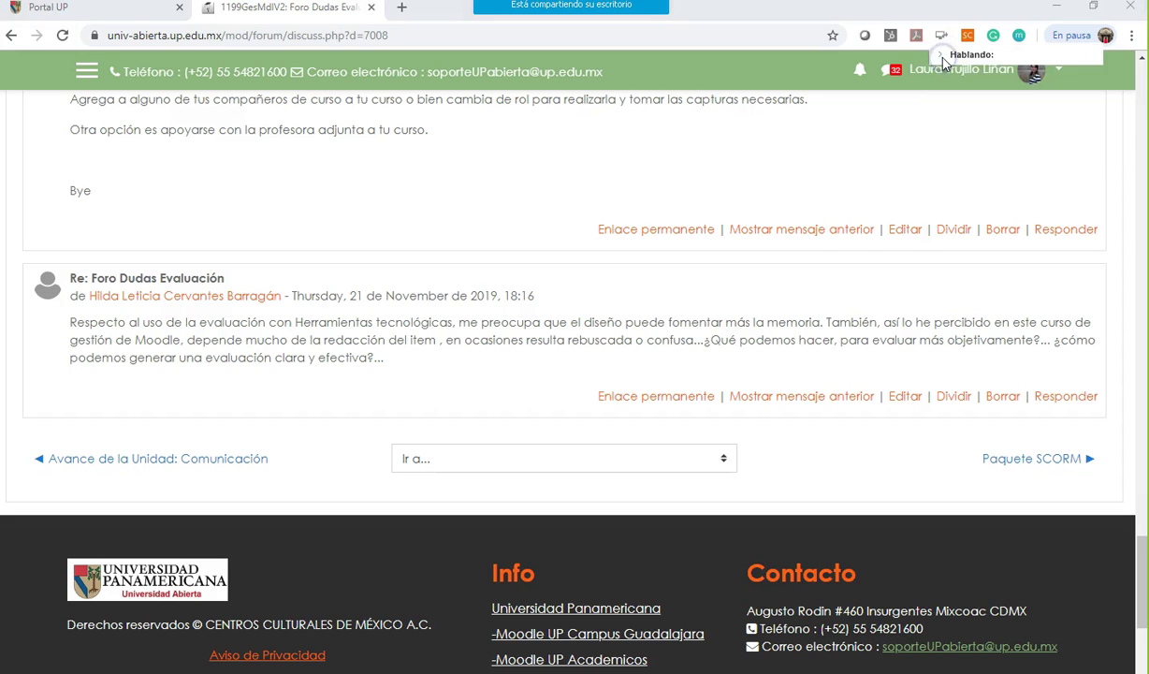
click(940, 57)
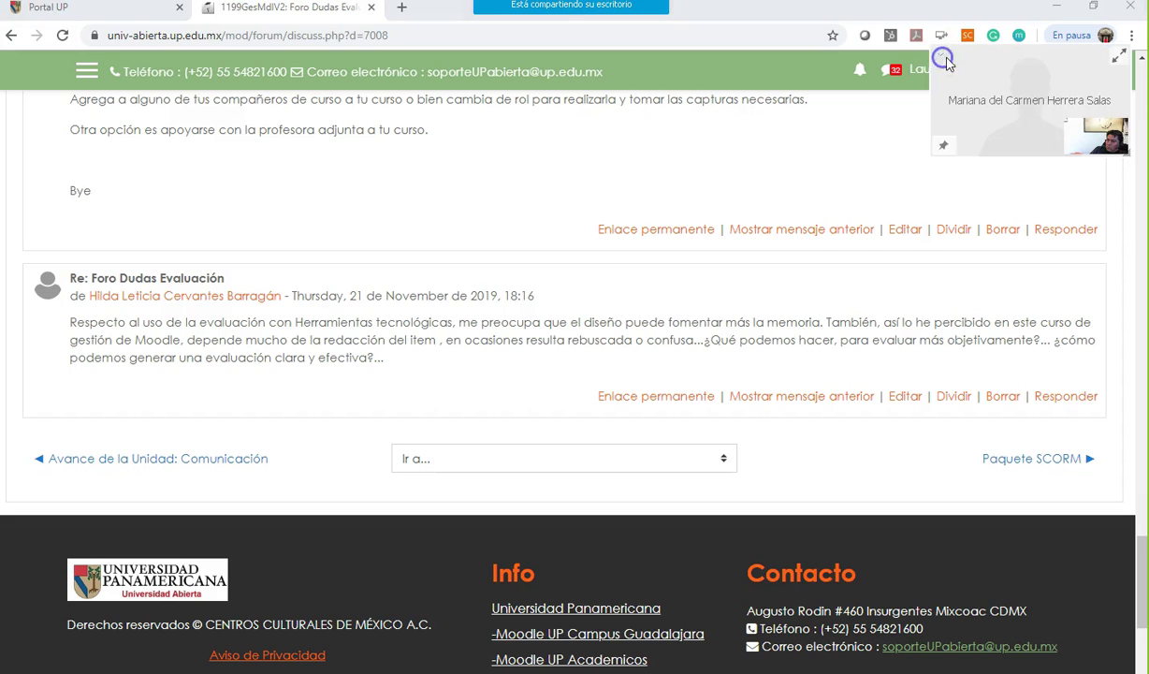
click(1118, 61)
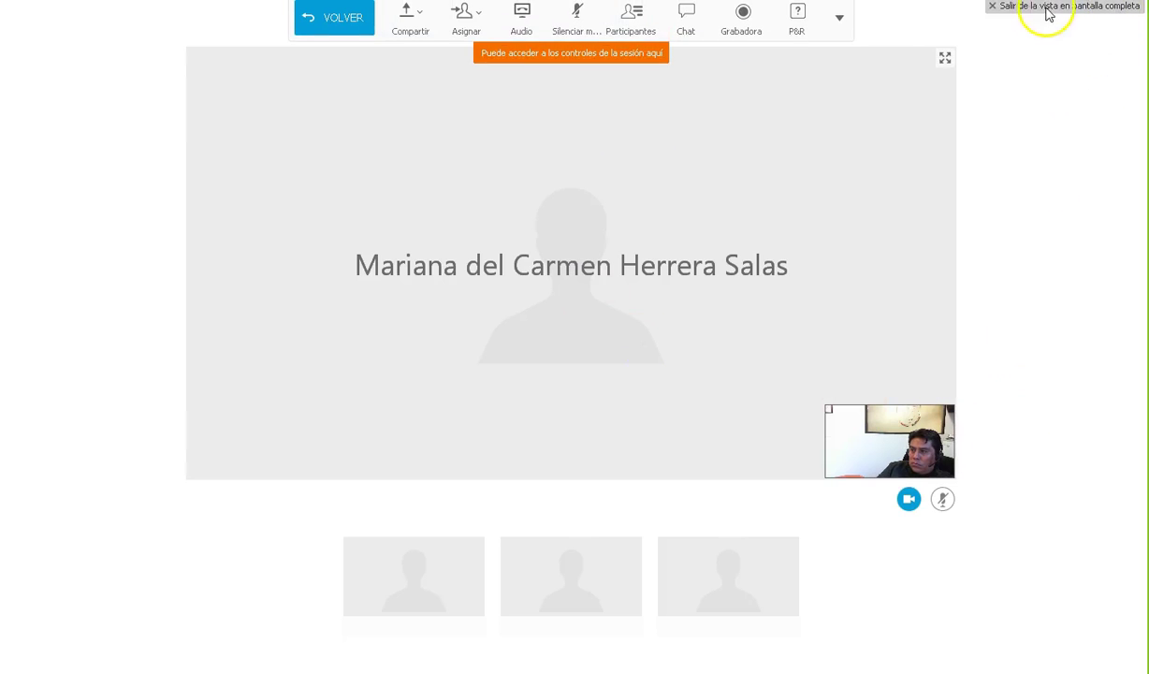
click(993, 7)
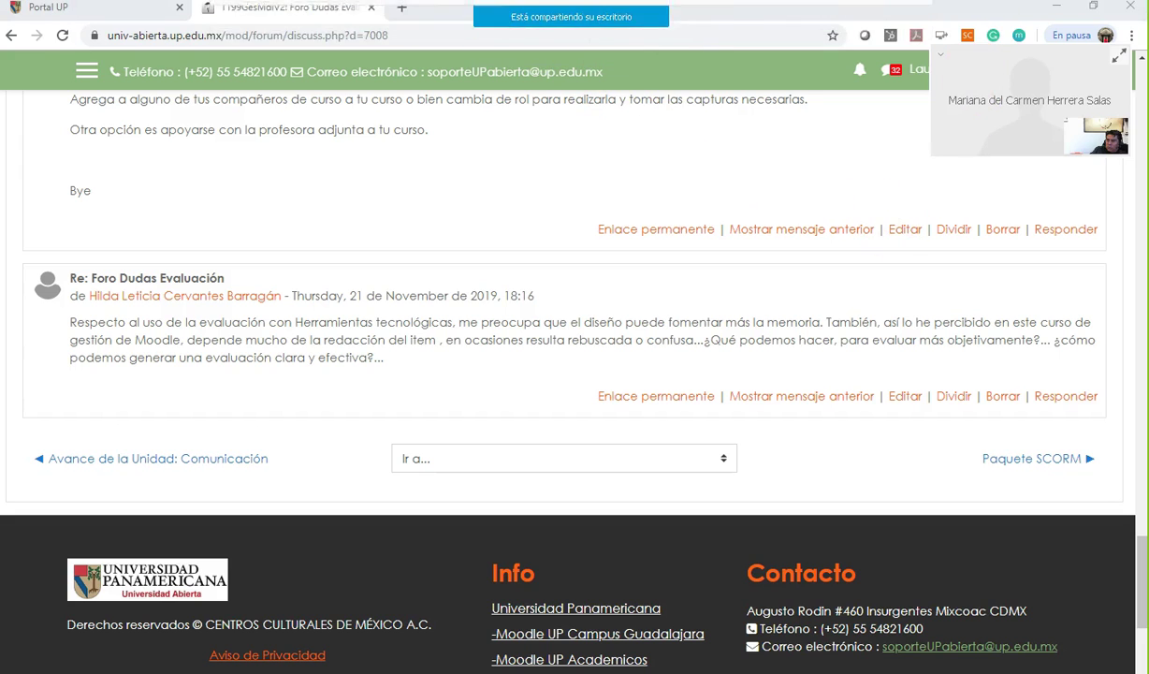
Step: Show the Webex participant list, check all the attendees and close the list
click(709, 17)
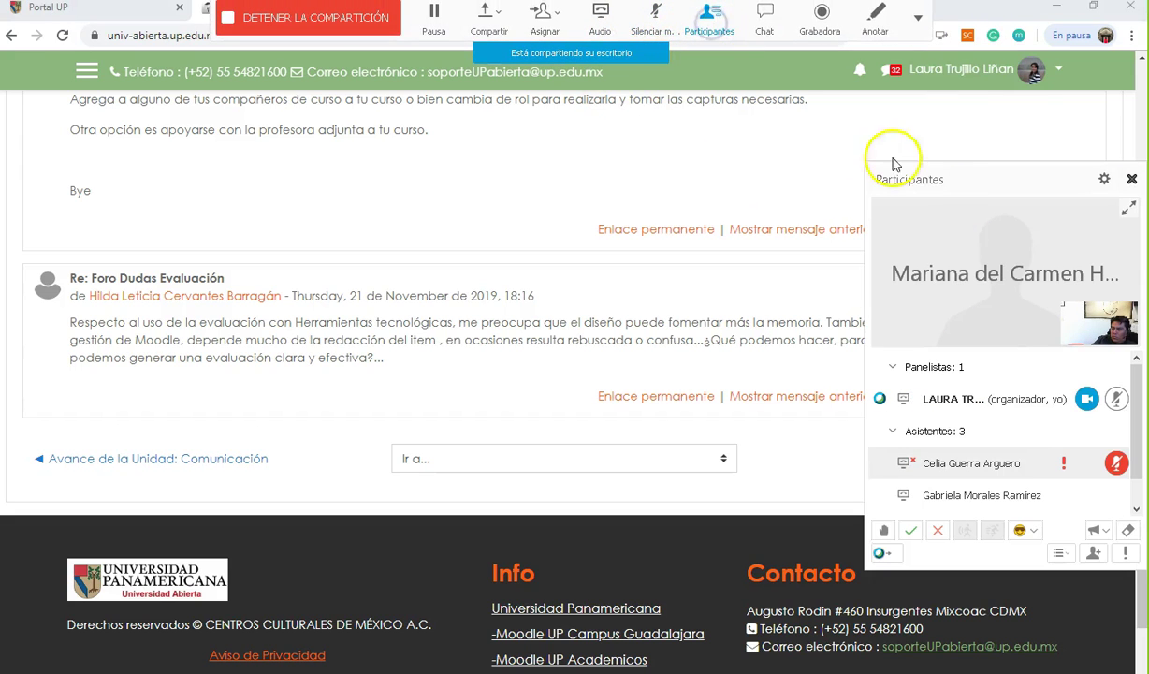
scroll(973, 435, down, 1)
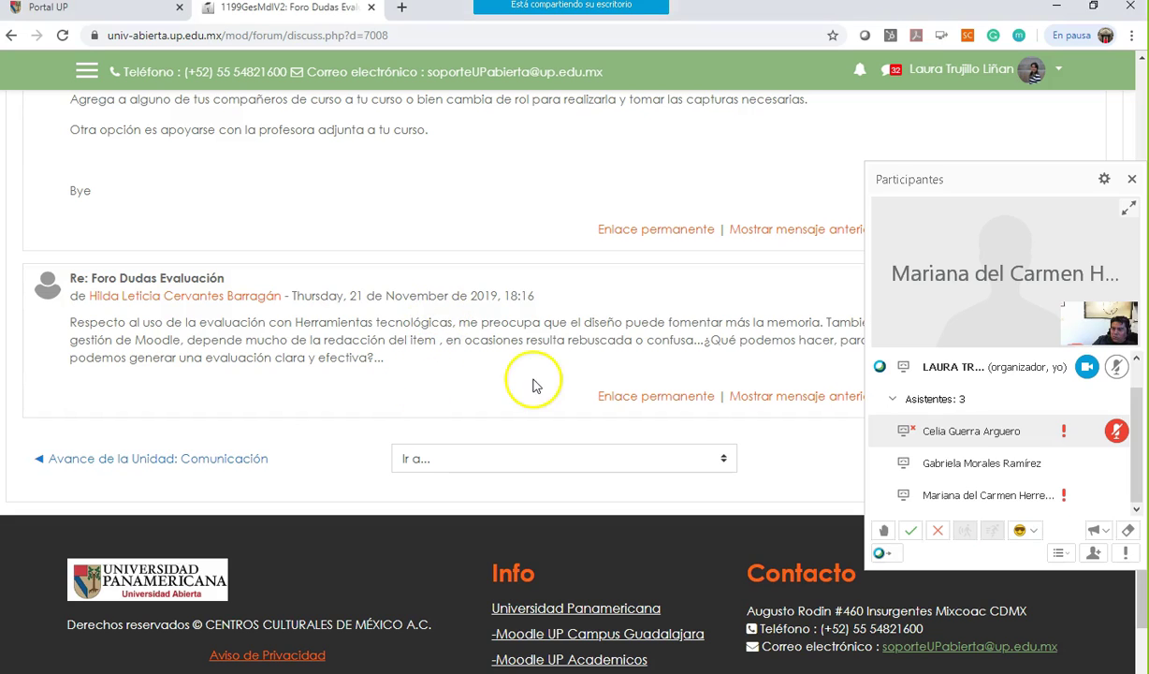
click(1130, 178)
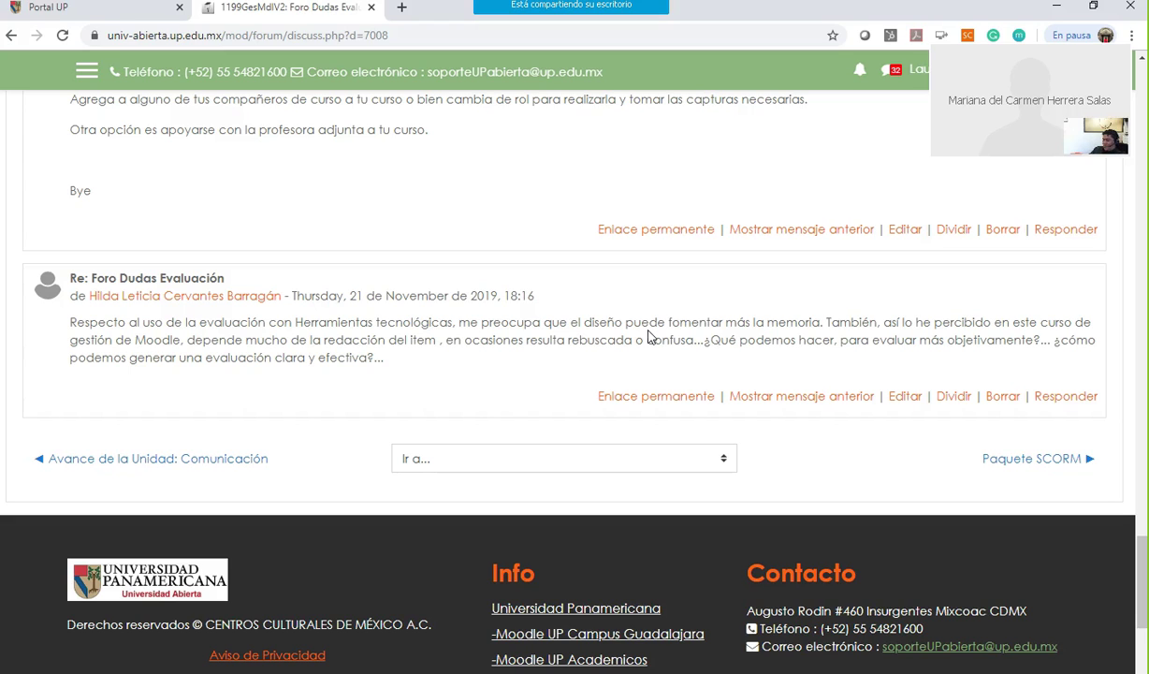
click(662, 321)
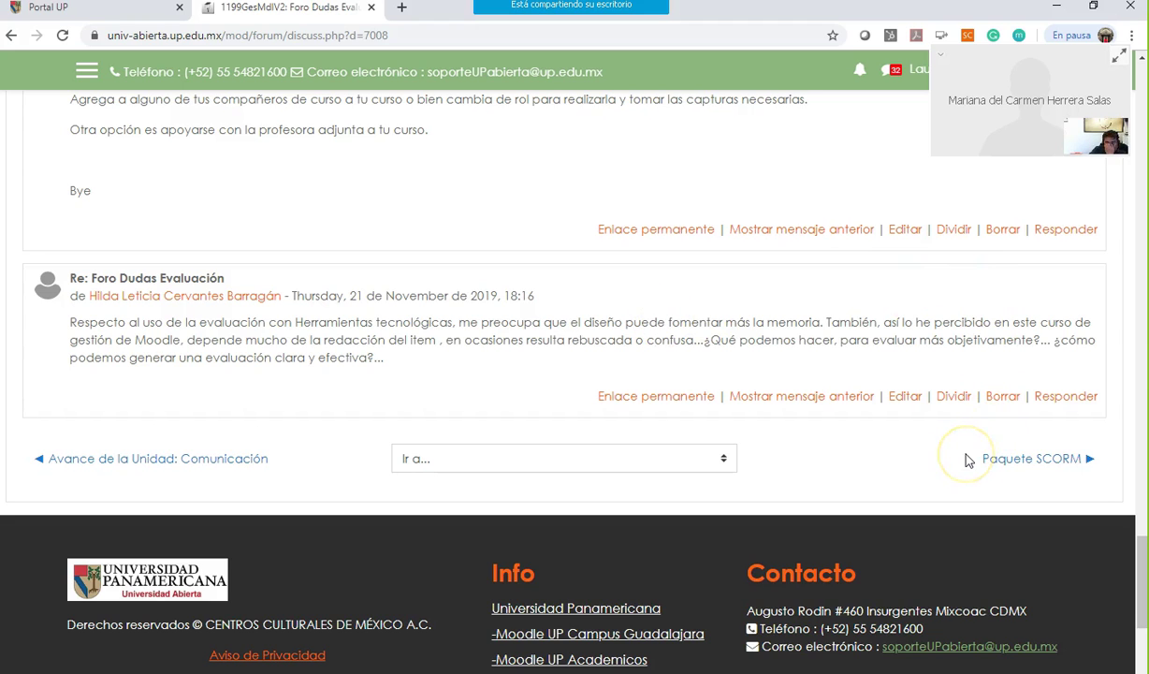
scroll(782, 474, up, 5)
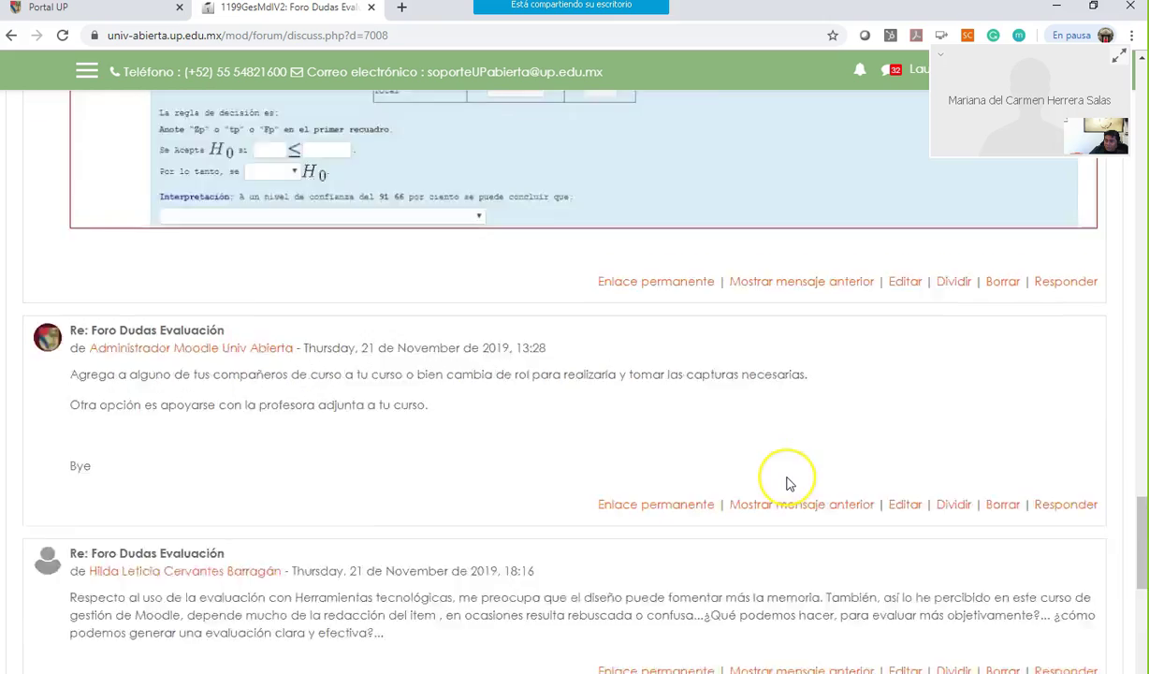
scroll(786, 482, up, 2)
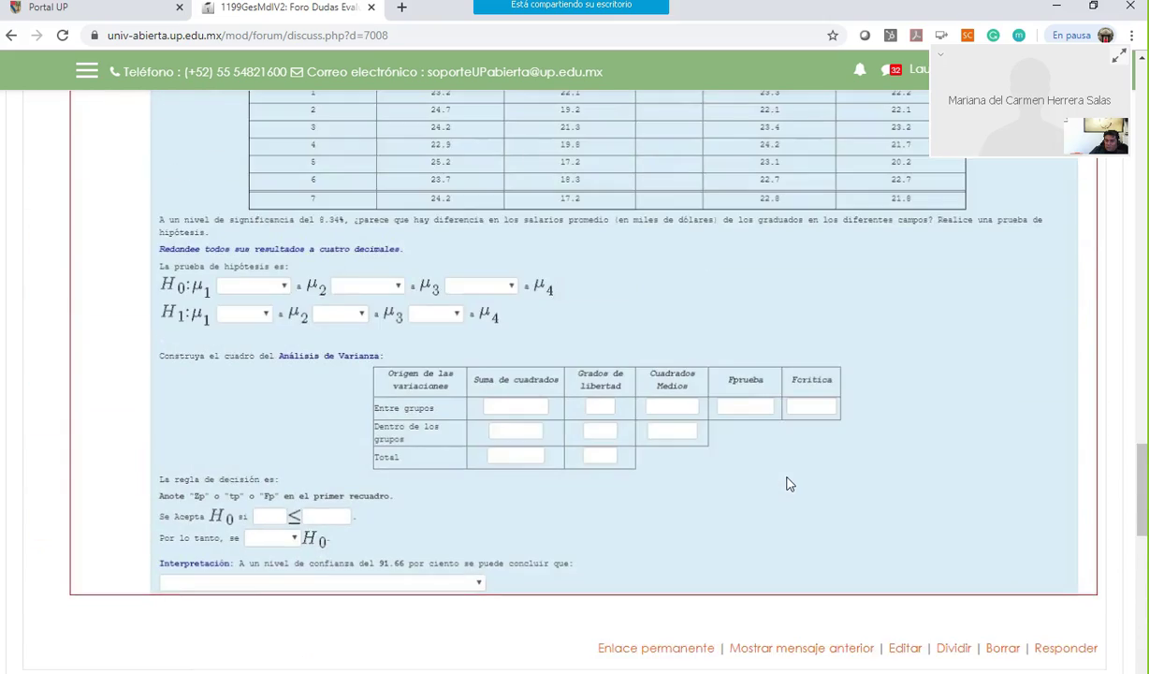
scroll(786, 481, down, 4)
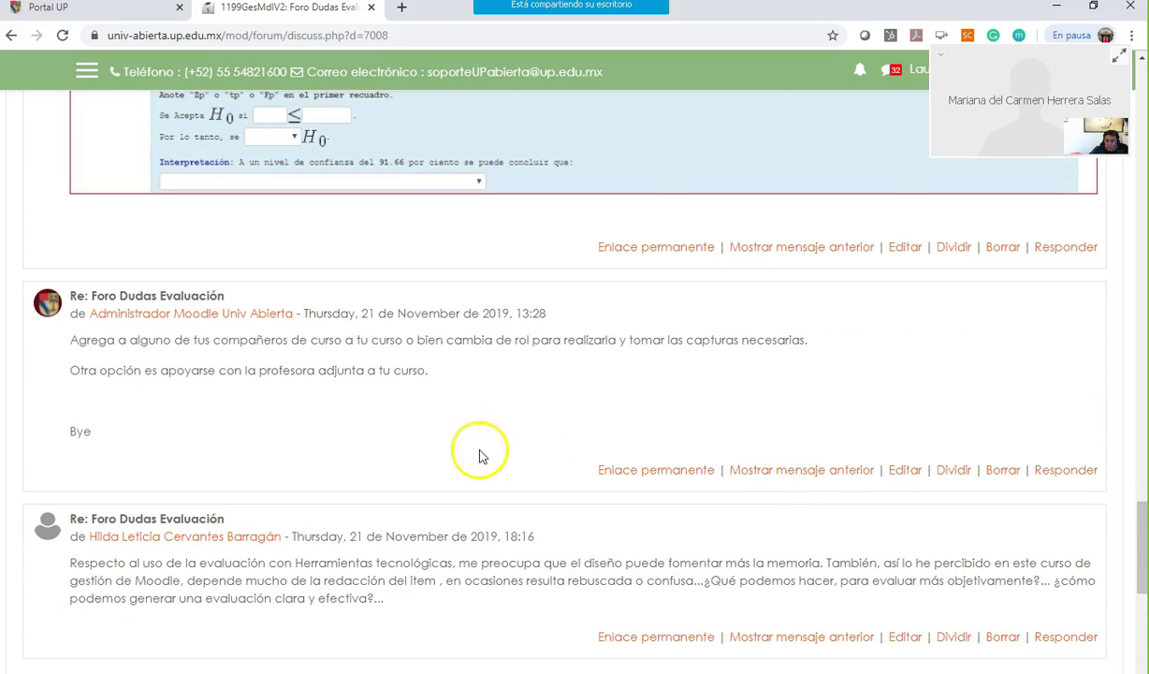
Step: Review the discussion from the question about the Tareas activity through the Cloze examples to the administrator's reply about screen captures
scroll(480, 455, up, 15)
scroll(482, 456, down, 3)
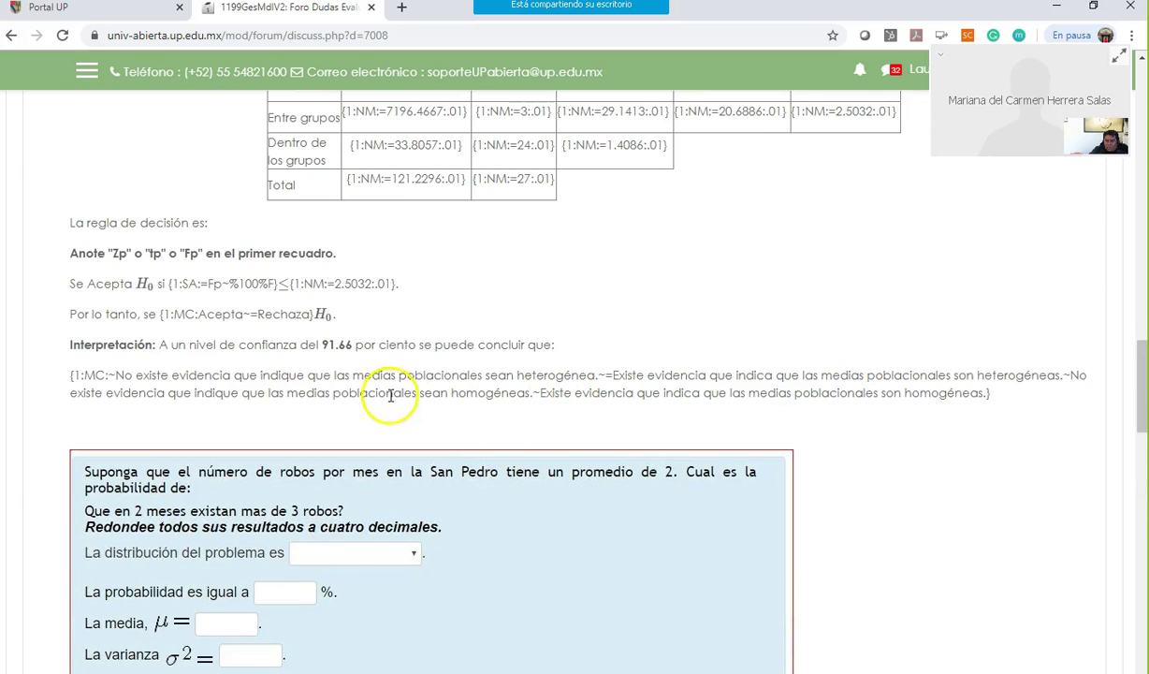
scroll(561, 385, up, 10)
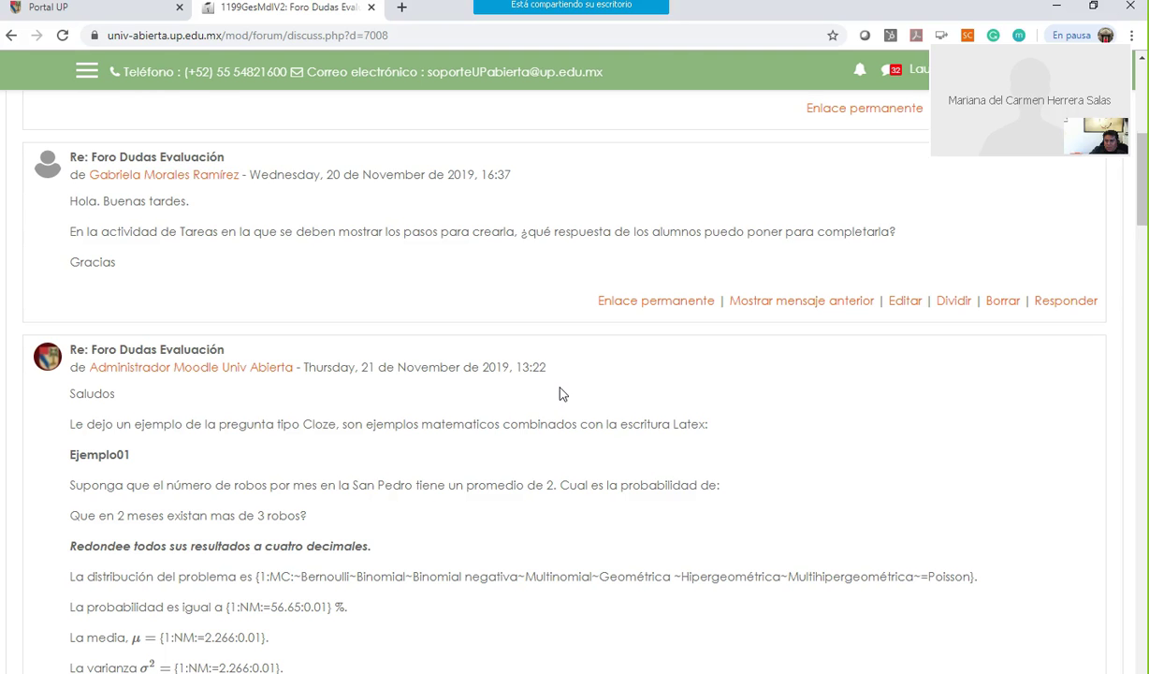
scroll(561, 394, up, 1)
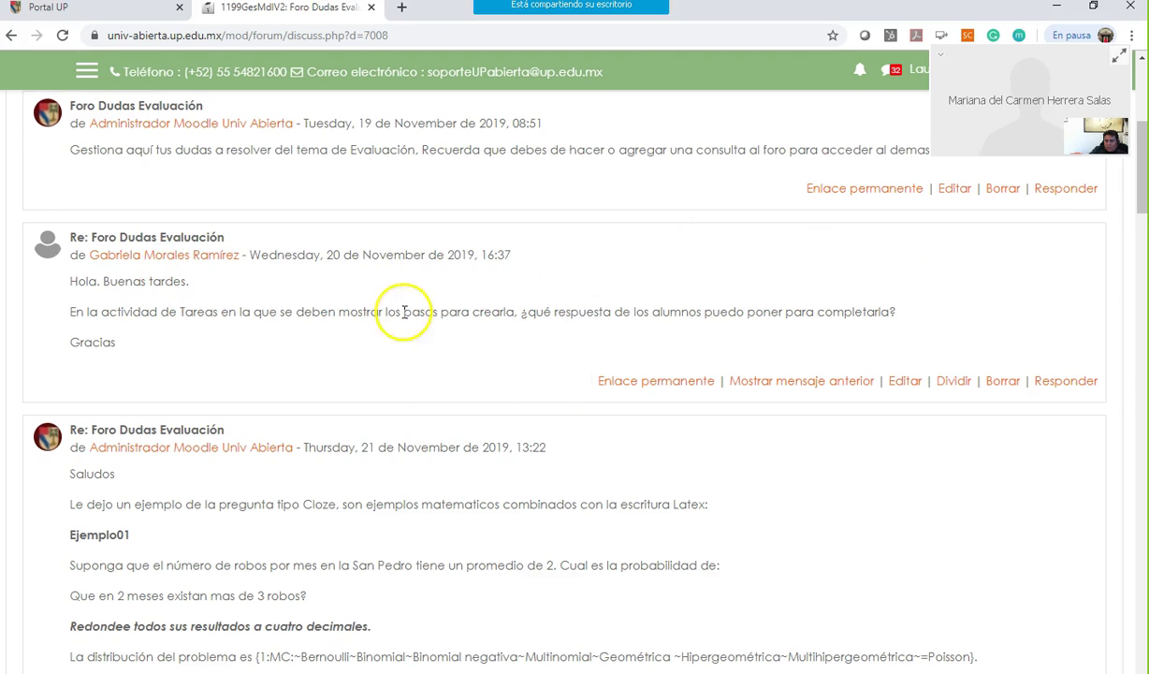
scroll(526, 264, up, 3)
scroll(496, 393, down, 4)
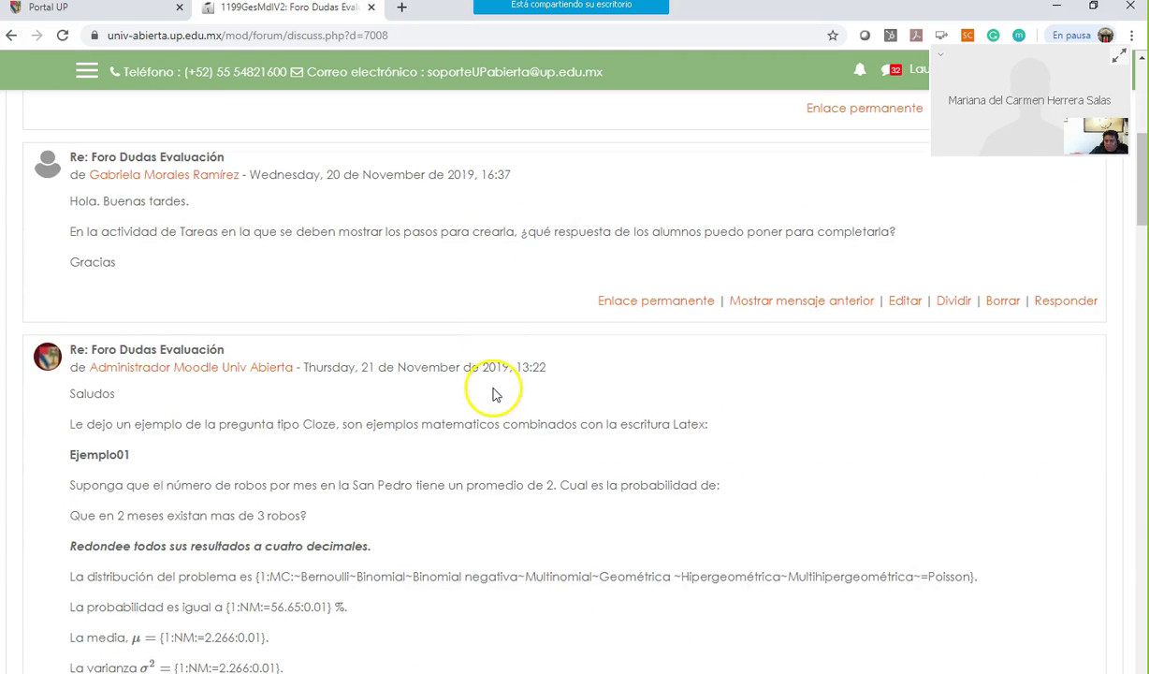
scroll(566, 346, down, 15)
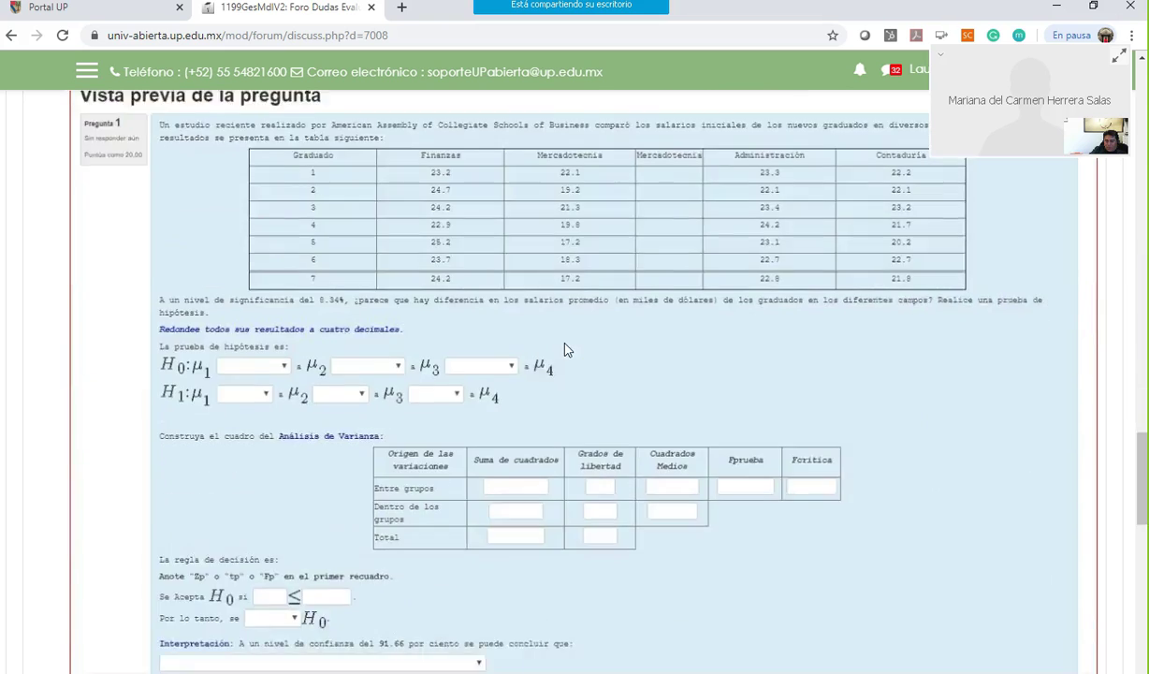
scroll(565, 350, down, 8)
scroll(569, 341, up, 3)
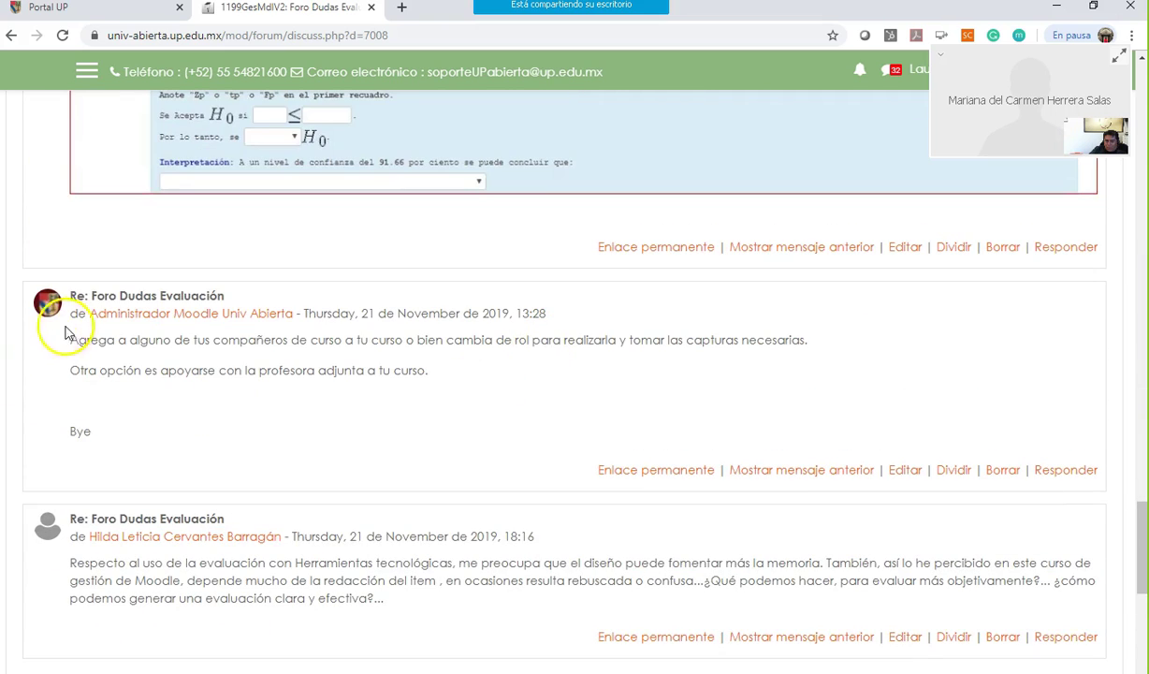
Step: Copy the administrator's two-sentence advice about adding a classmate, changing role or asking the assistant teacher
drag(49, 342, 430, 411)
right_click(381, 374)
click(428, 385)
Step: Reply to the question about the Tareas activity with the copied advice and post it to the forum
scroll(584, 411, up, 12)
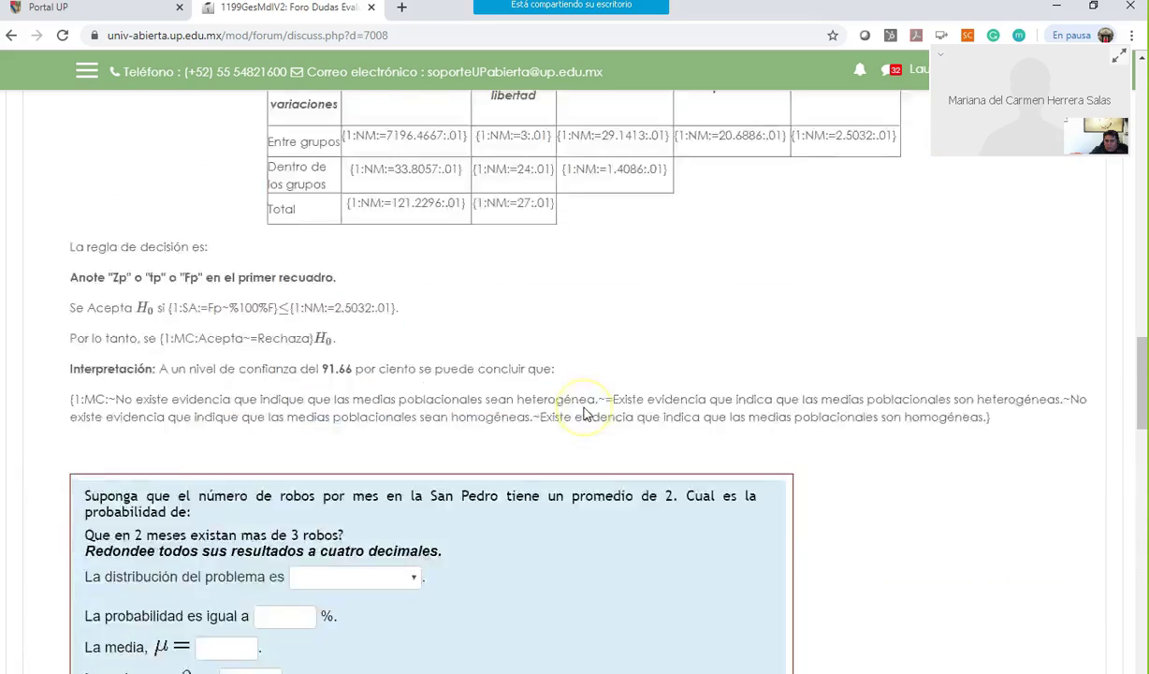
scroll(585, 413, up, 10)
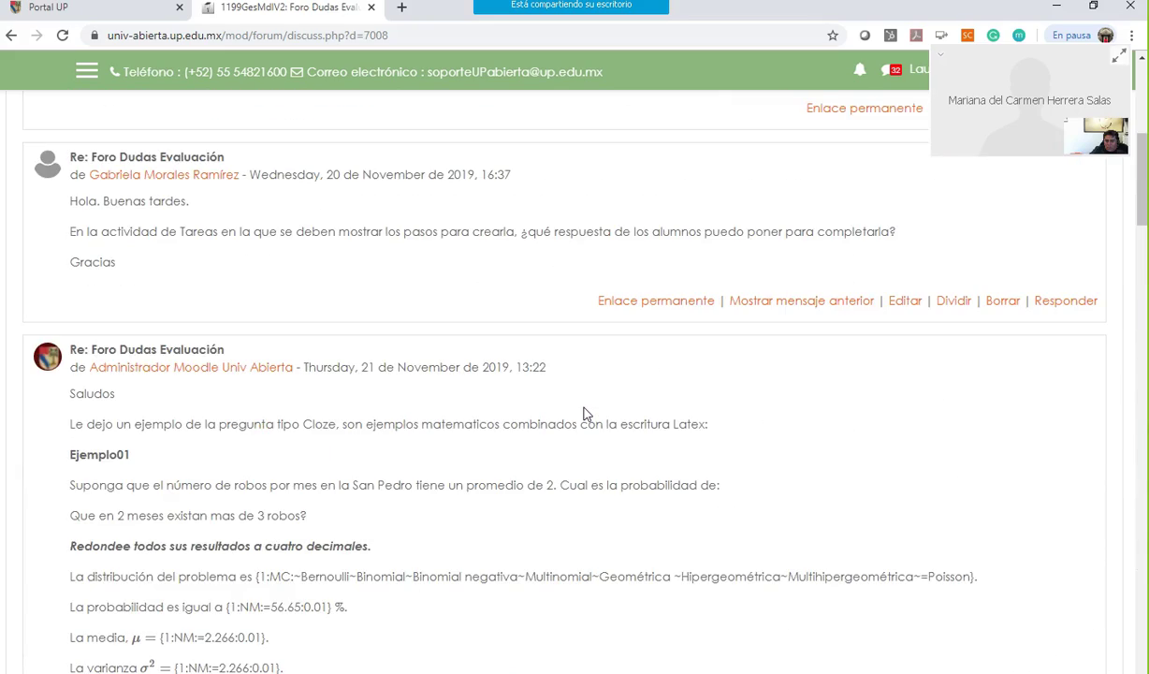
scroll(584, 413, down, 1)
scroll(586, 413, up, 3)
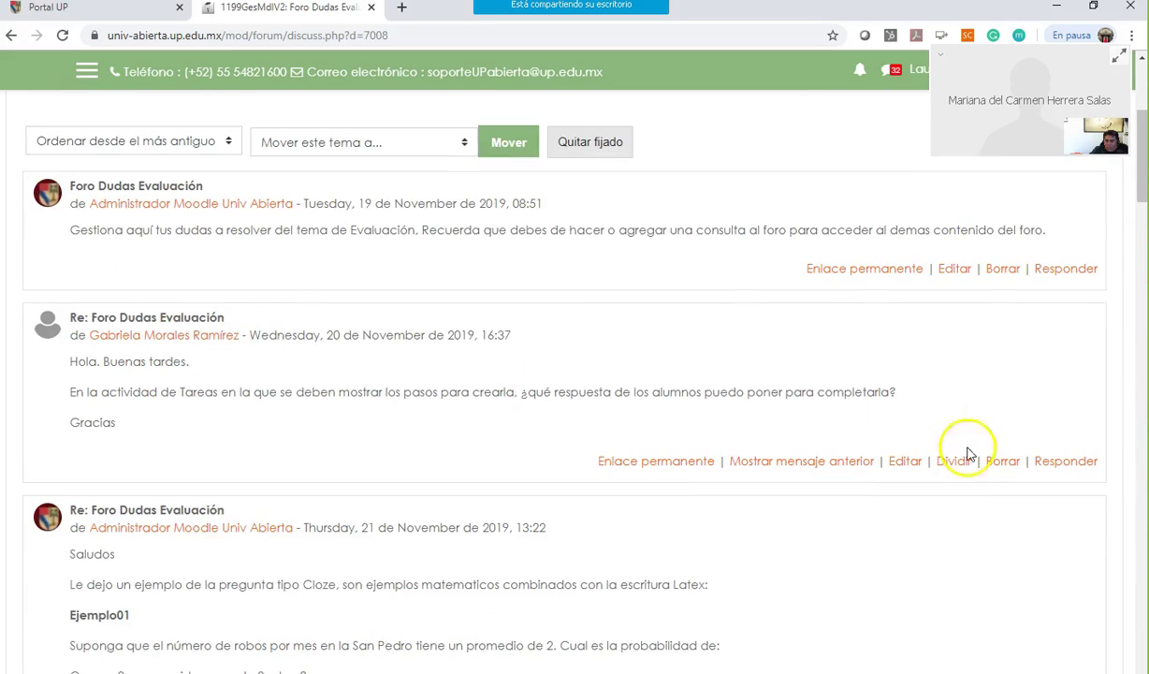
click(1062, 461)
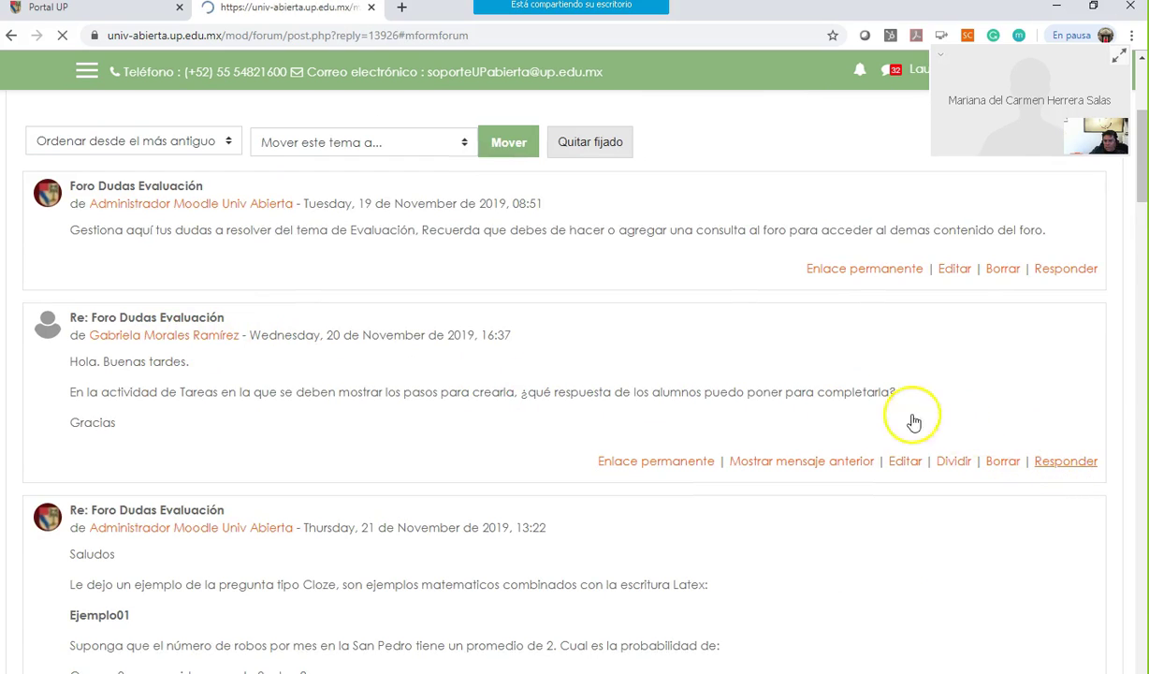
click(394, 366)
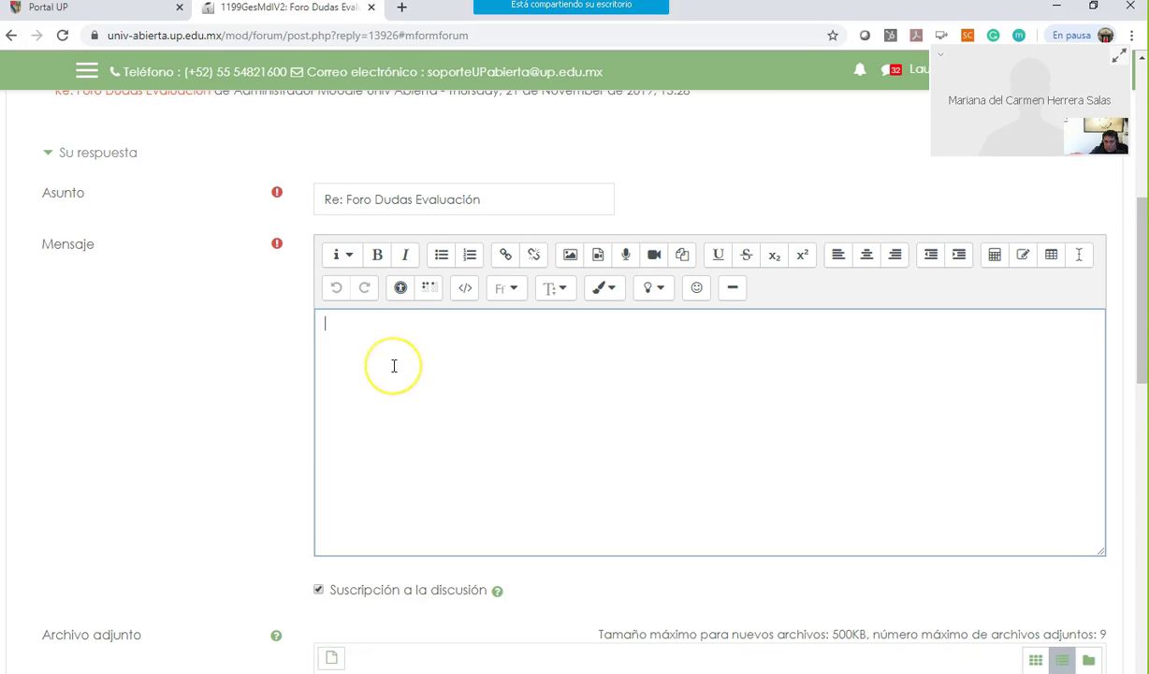
key(ctrl+v)
scroll(469, 485, down, 4)
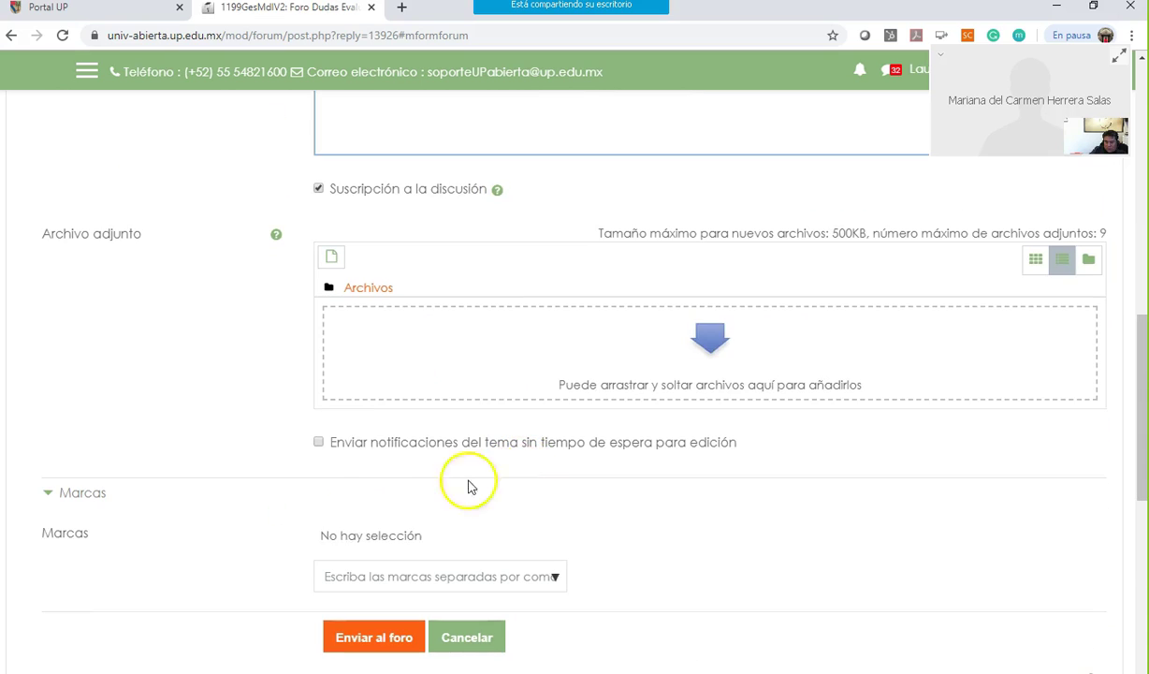
click(374, 637)
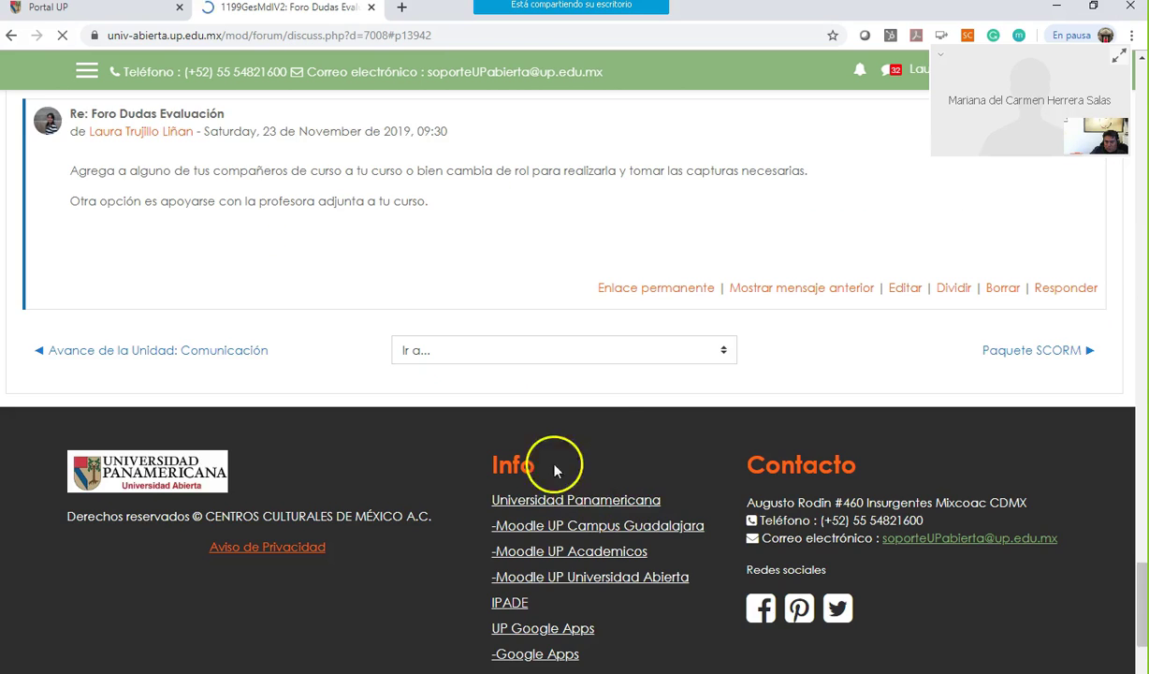
Step: Set the discussion's display mode to Mostrar respuestas anidadas
scroll(535, 392, up, 4)
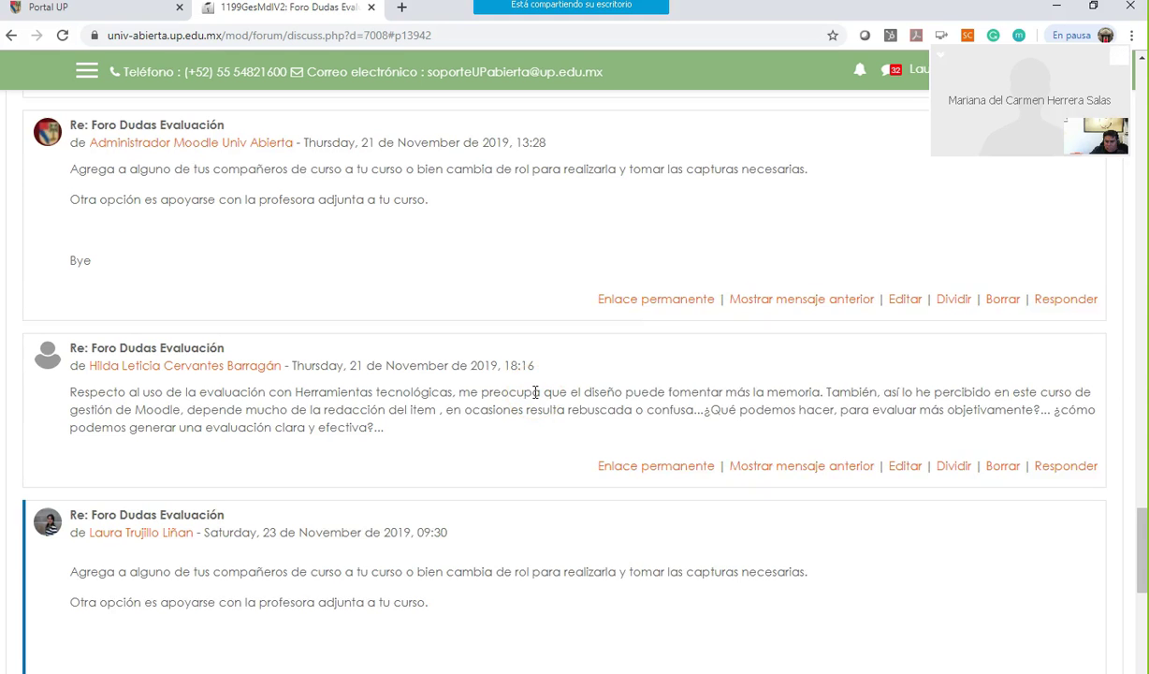
scroll(534, 392, up, 5)
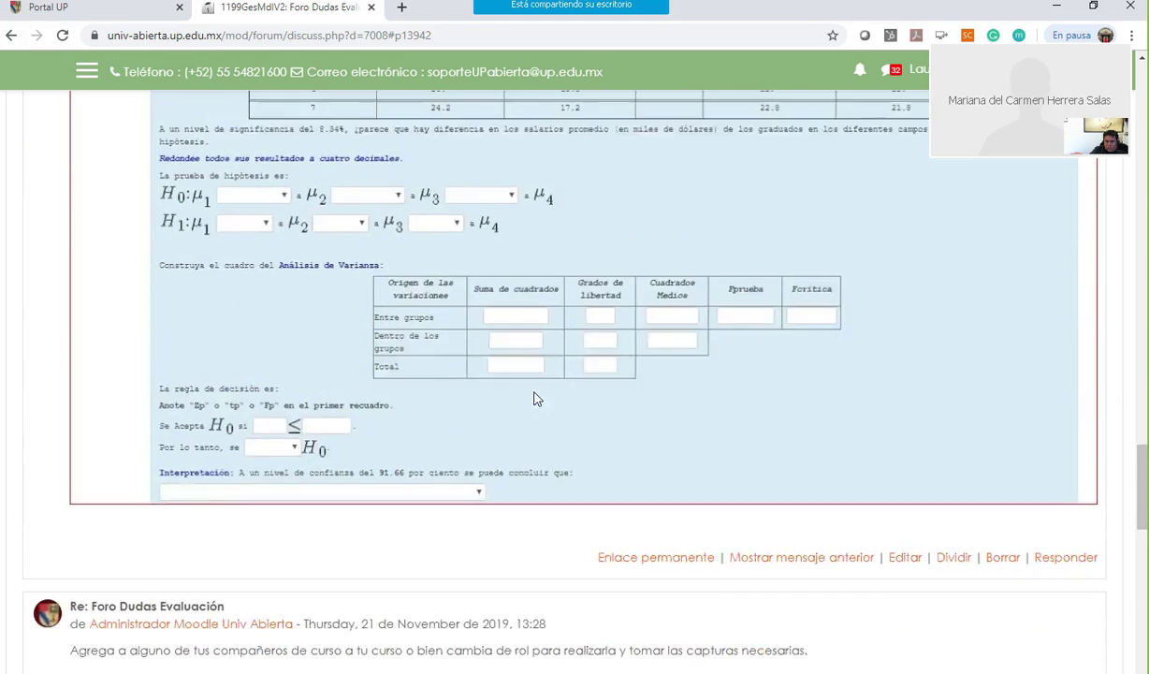
scroll(534, 399, up, 15)
click(128, 400)
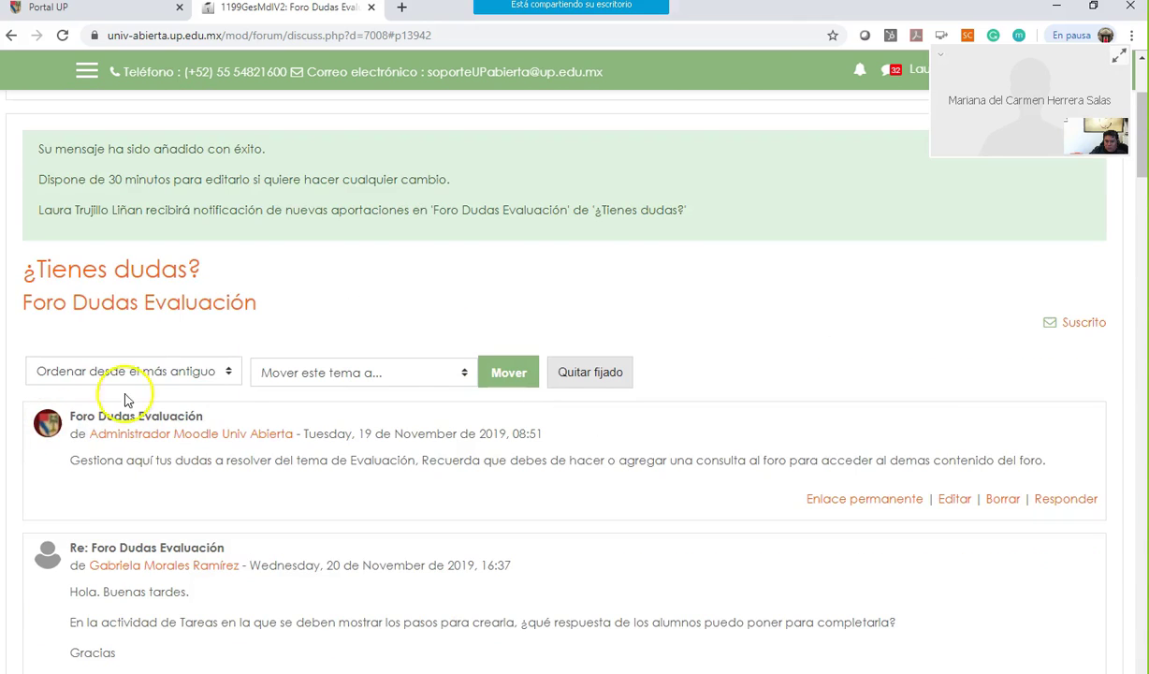
click(222, 372)
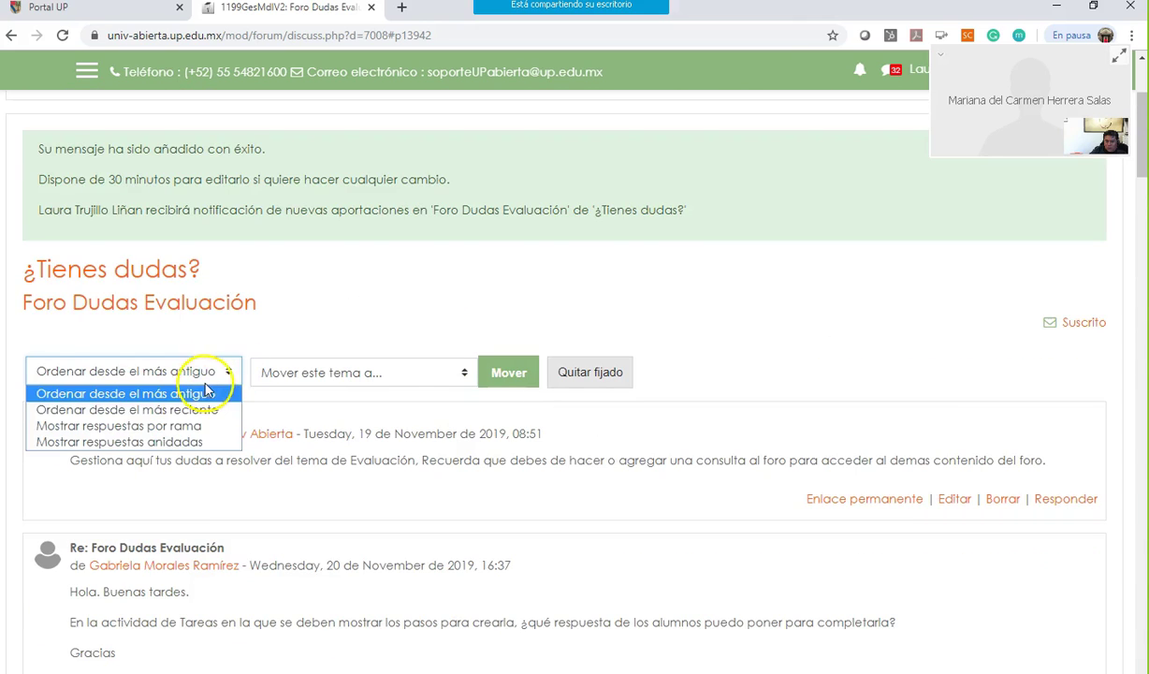
click(207, 446)
Step: Examine how the replies are nested under the Tareas question and continue through the Cloze code examples
scroll(603, 487, down, 3)
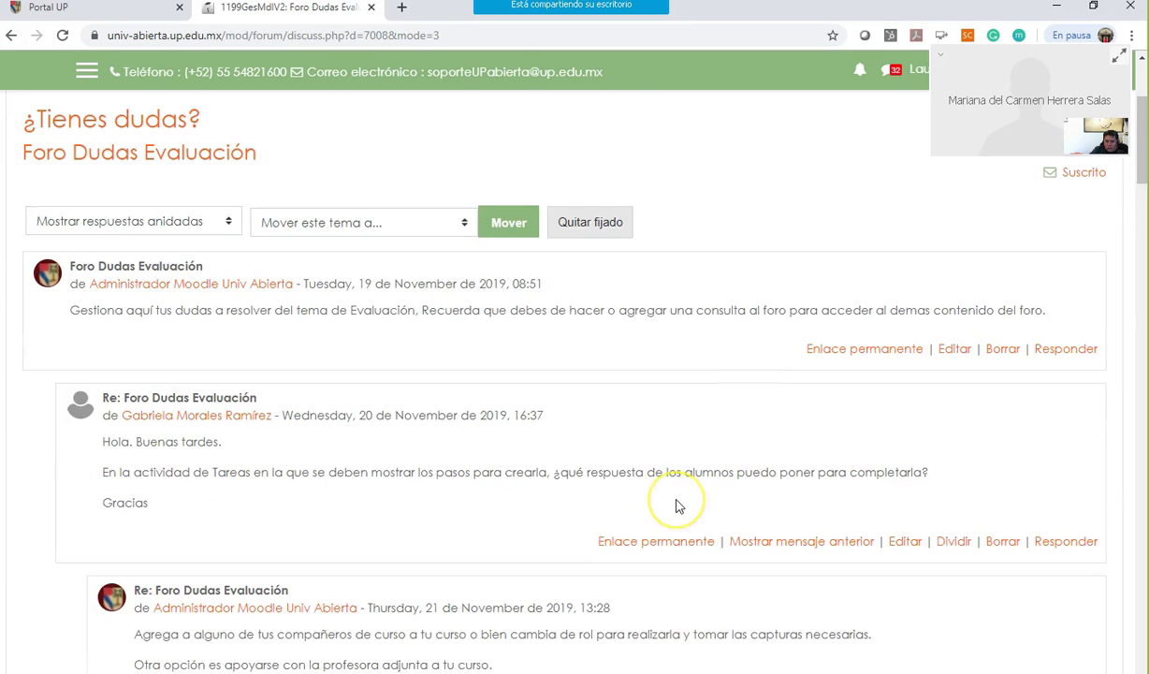
scroll(679, 505, down, 2)
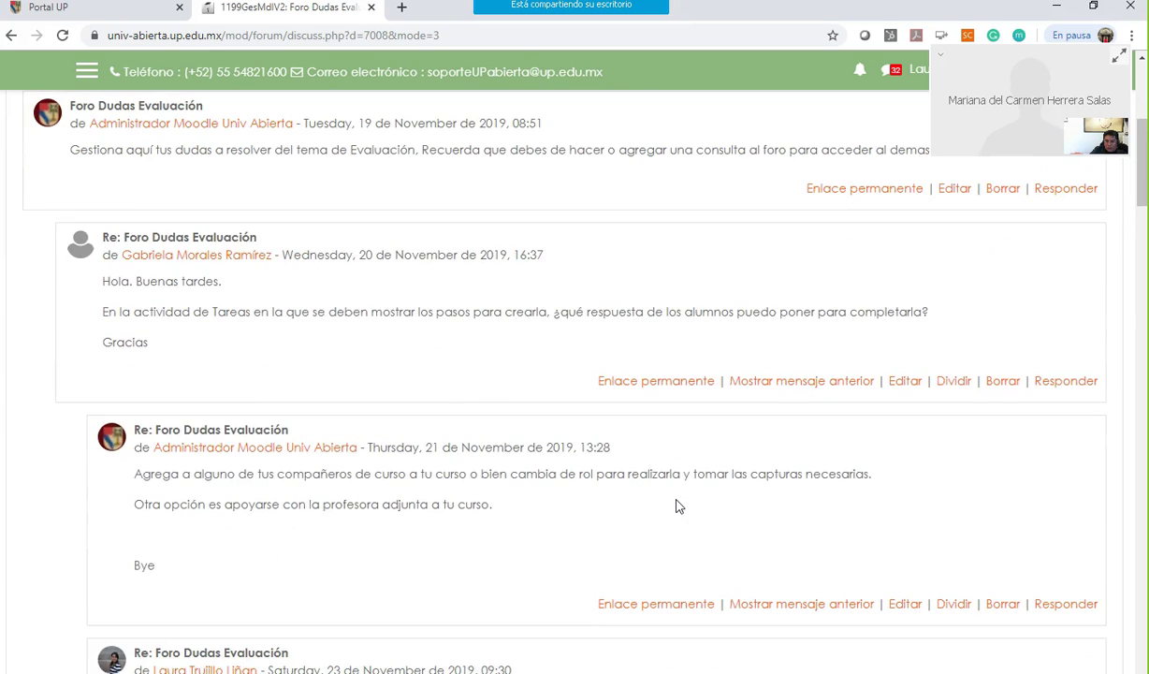
scroll(678, 505, down, 2)
scroll(679, 506, up, 3)
scroll(679, 505, up, 1)
scroll(678, 506, down, 15)
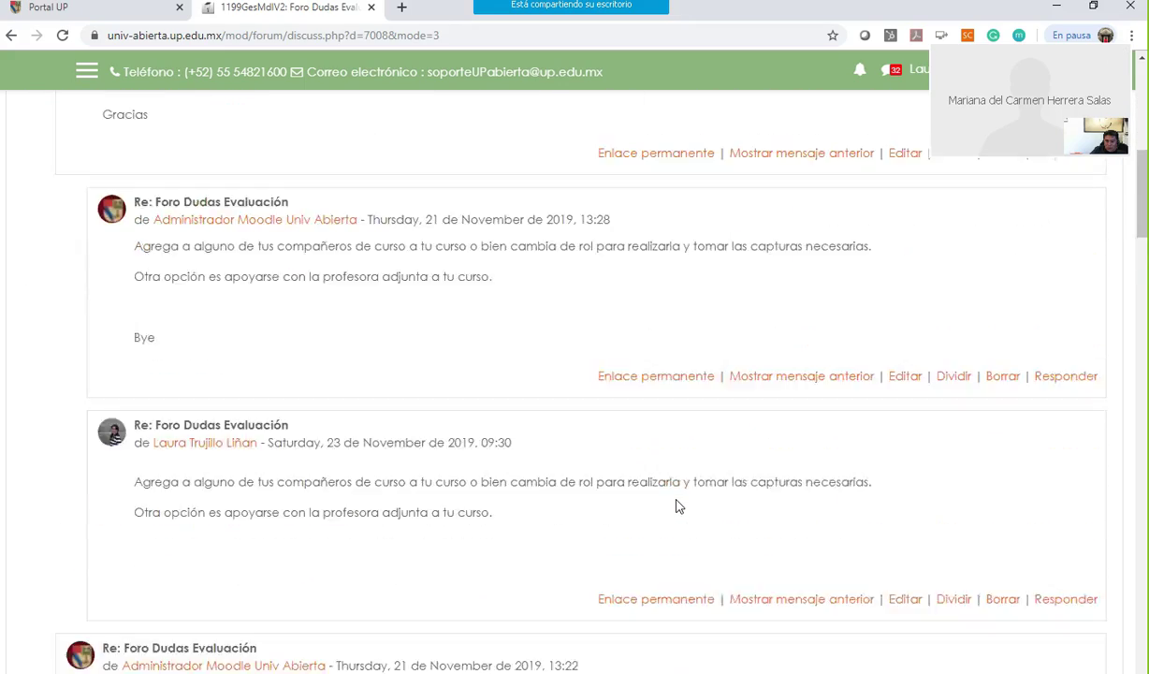
scroll(678, 505, down, 20)
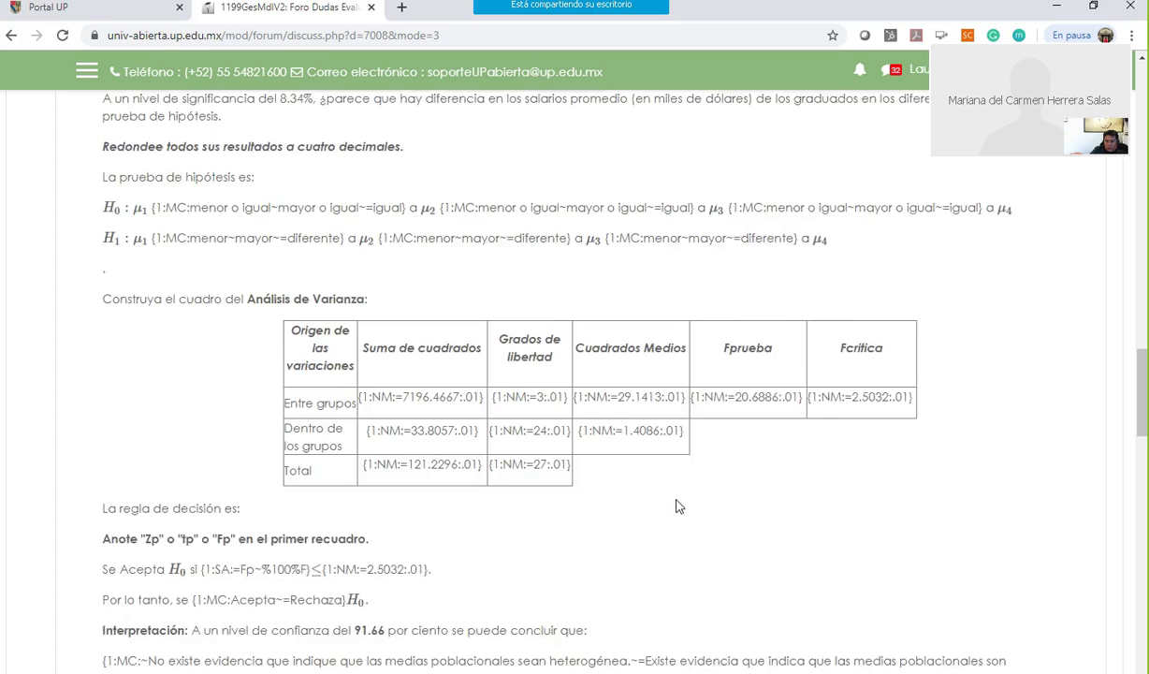
Step: Highlight the last post's message about evaluation with technological tools to read it and clear the highlighting
scroll(678, 506, down, 4)
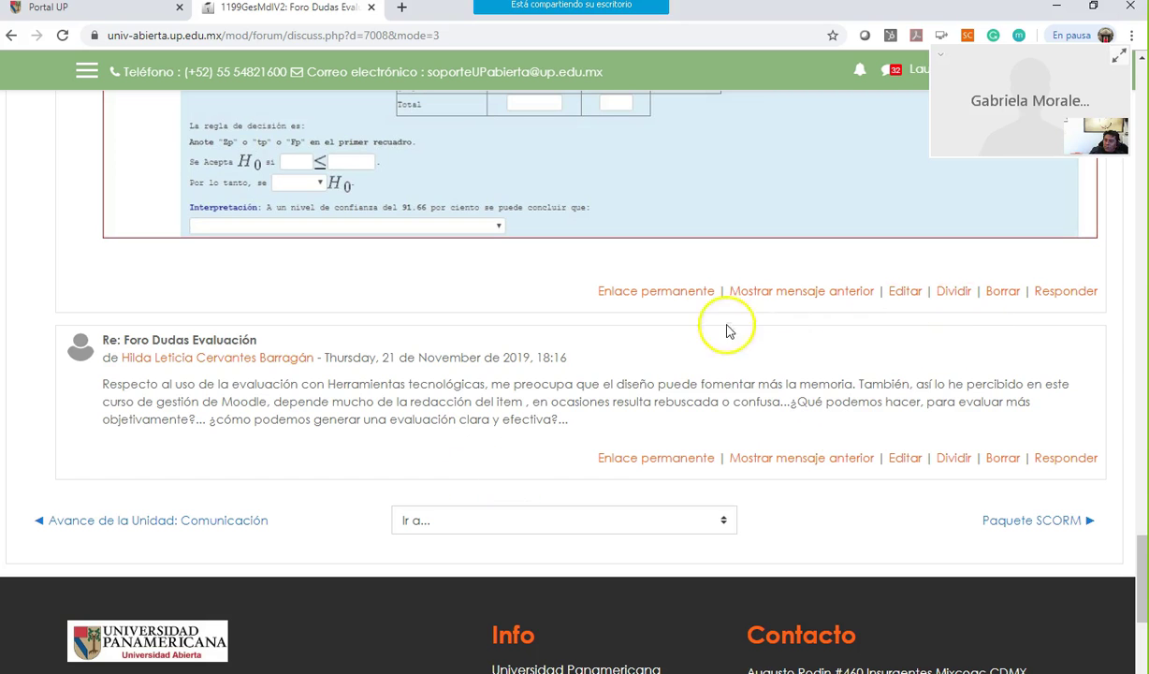
scroll(692, 341, down, 1)
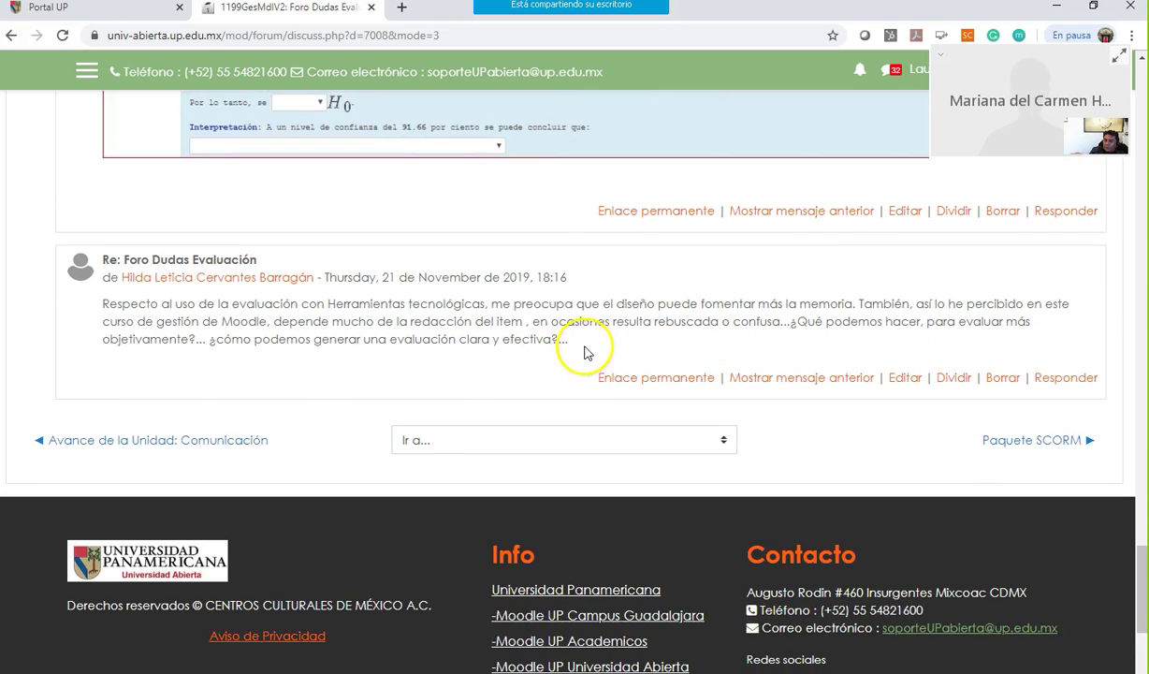
drag(570, 348, 102, 304)
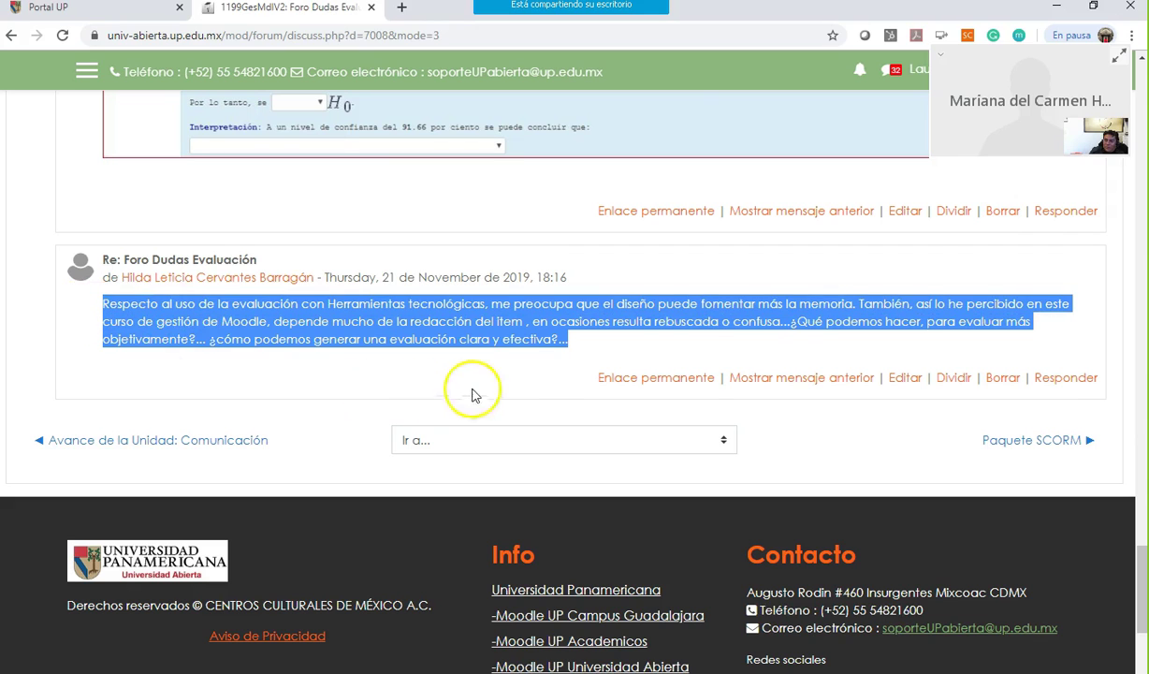
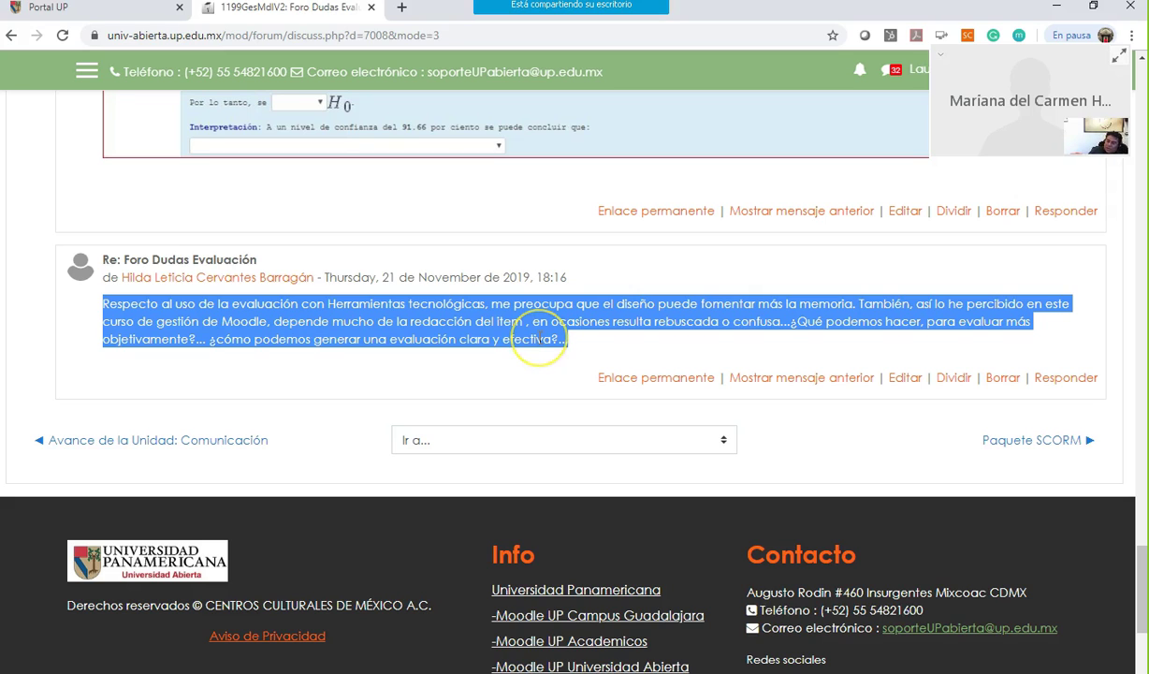
click(494, 395)
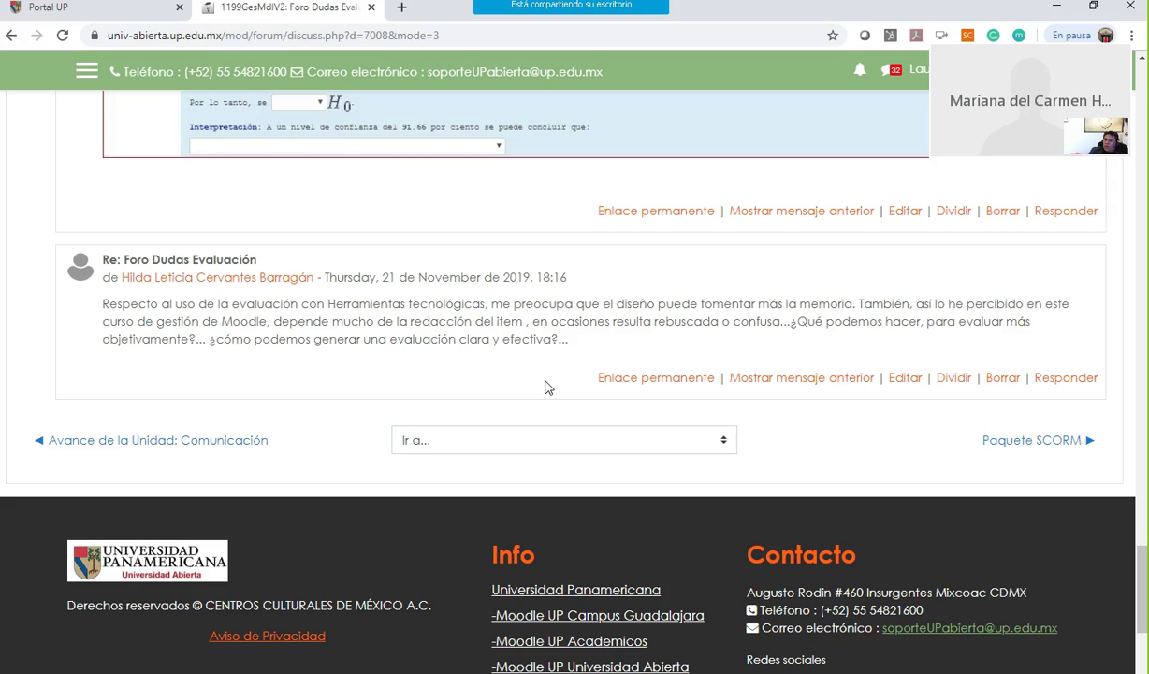
Step: Open a reply to the last post about evaluation with technological tools and look over the reply form
click(1066, 383)
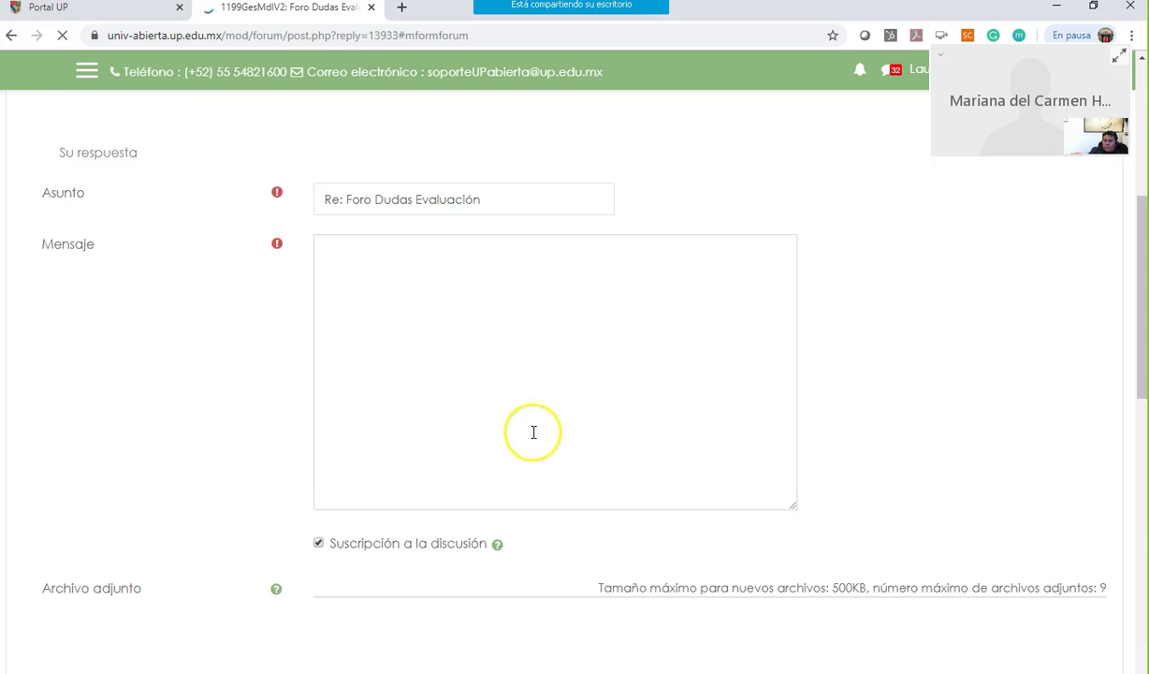
click(474, 346)
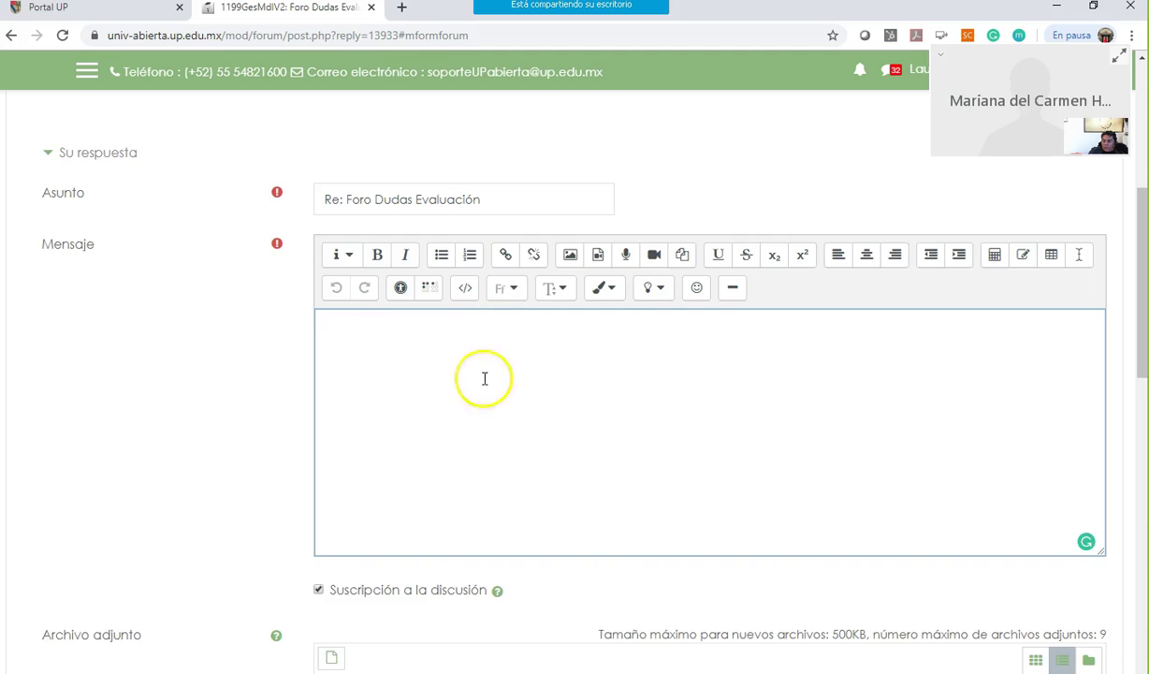
scroll(519, 427, down, 3)
scroll(519, 427, down, 2)
scroll(520, 431, up, 5)
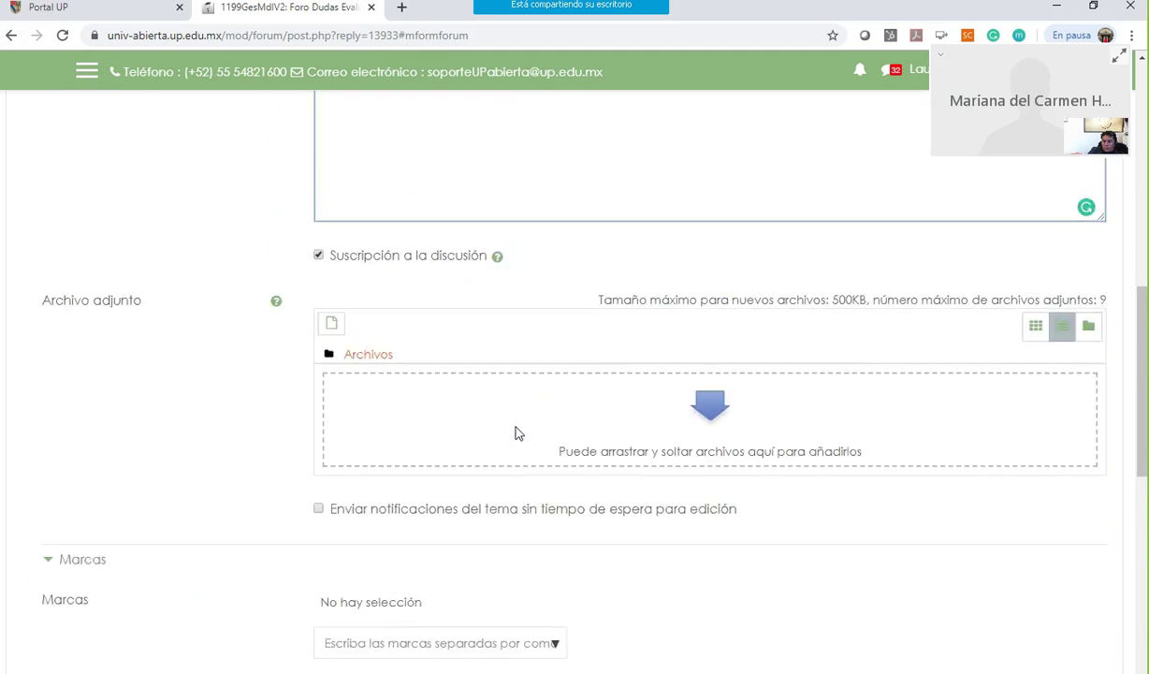
Step: Copy the phrase "me preocupa que el diseño puede fomentar más la memoria" from the post being answered
scroll(516, 432, up, 3)
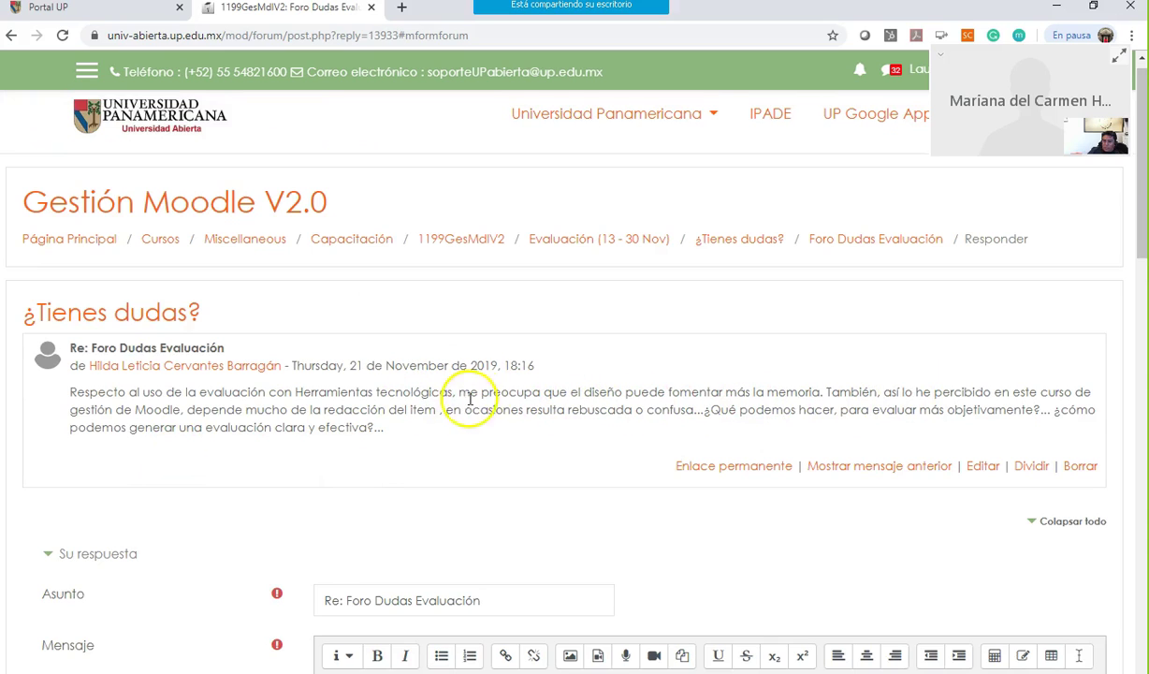
drag(459, 393, 820, 391)
key(ctrl+c)
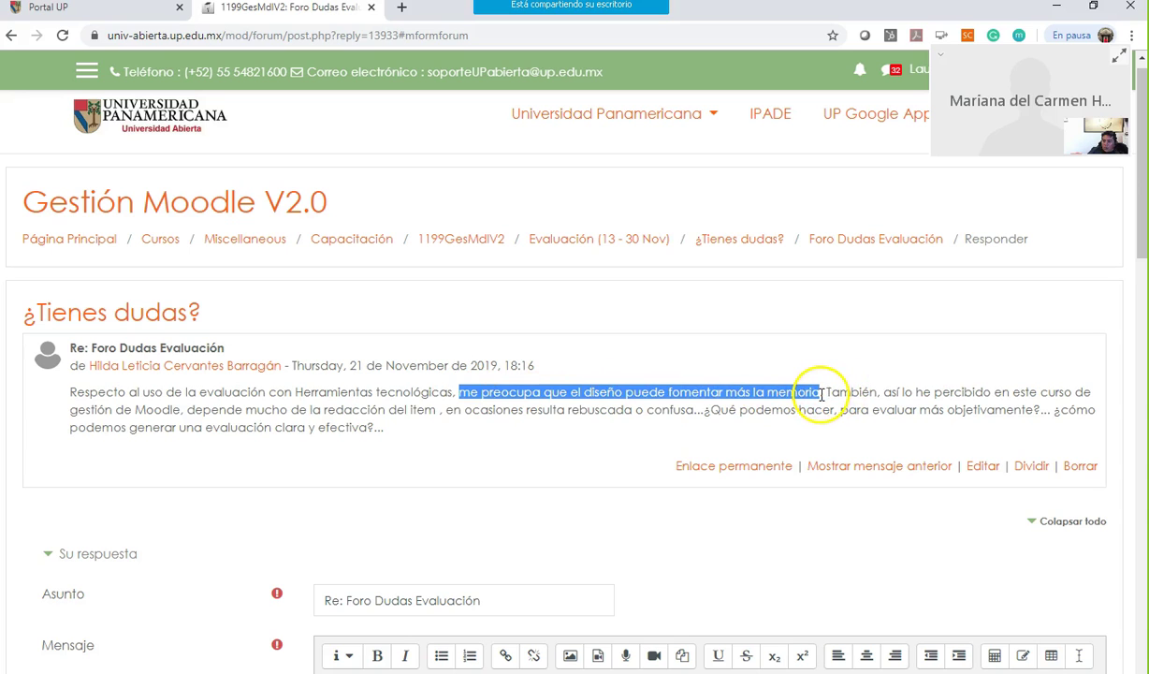
Step: Begin the reply message with the greeting "Saludos" and leave a blank line below it
scroll(608, 458, down, 3)
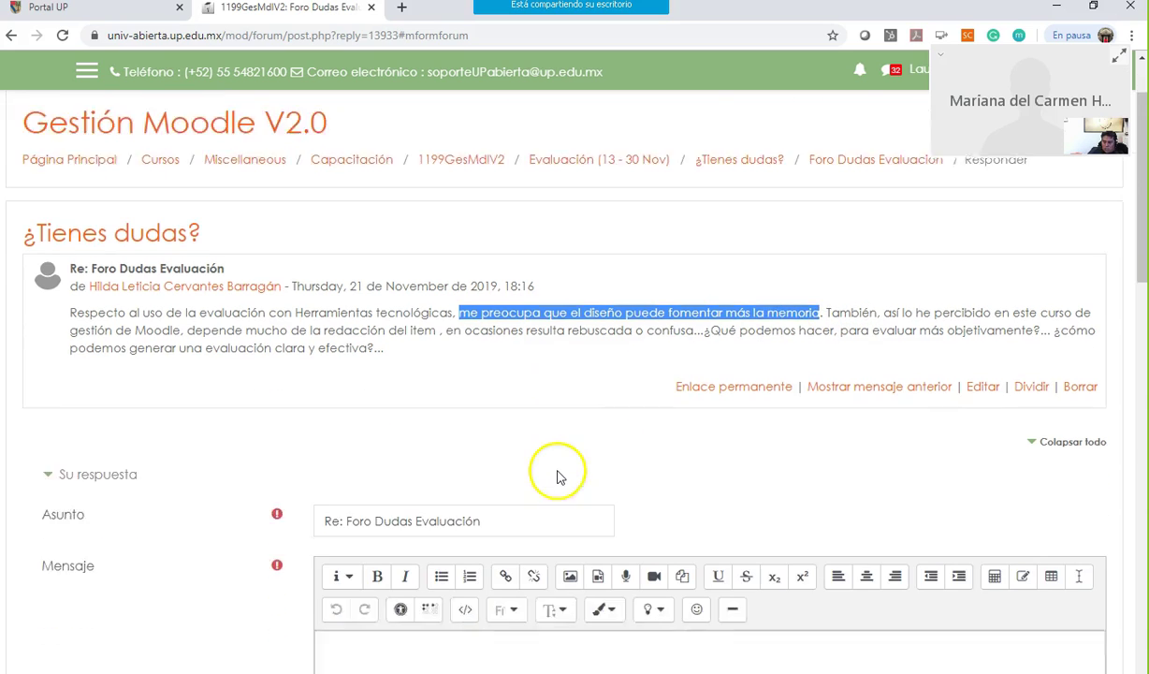
click(449, 580)
text(Saludos)
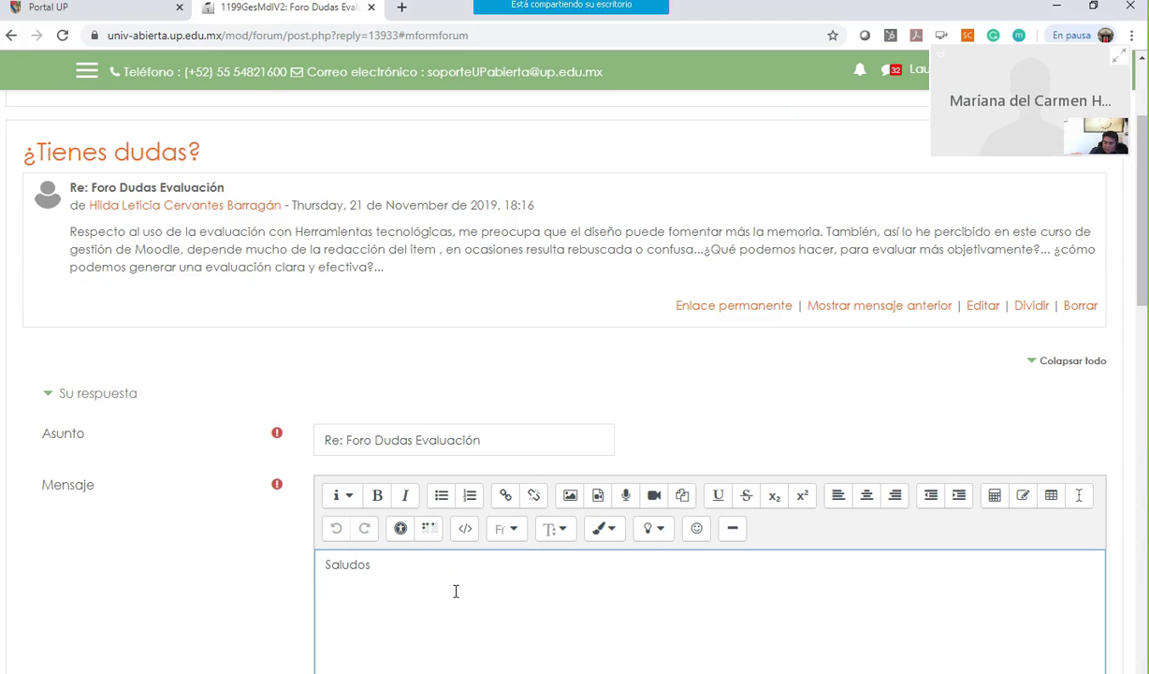
key(Return)
key(Return)
Step: Write the introductory line "Trataremos de responder en funcion de las cuestiones que mencionas:" and start a new line beneath it
text(Tratare)
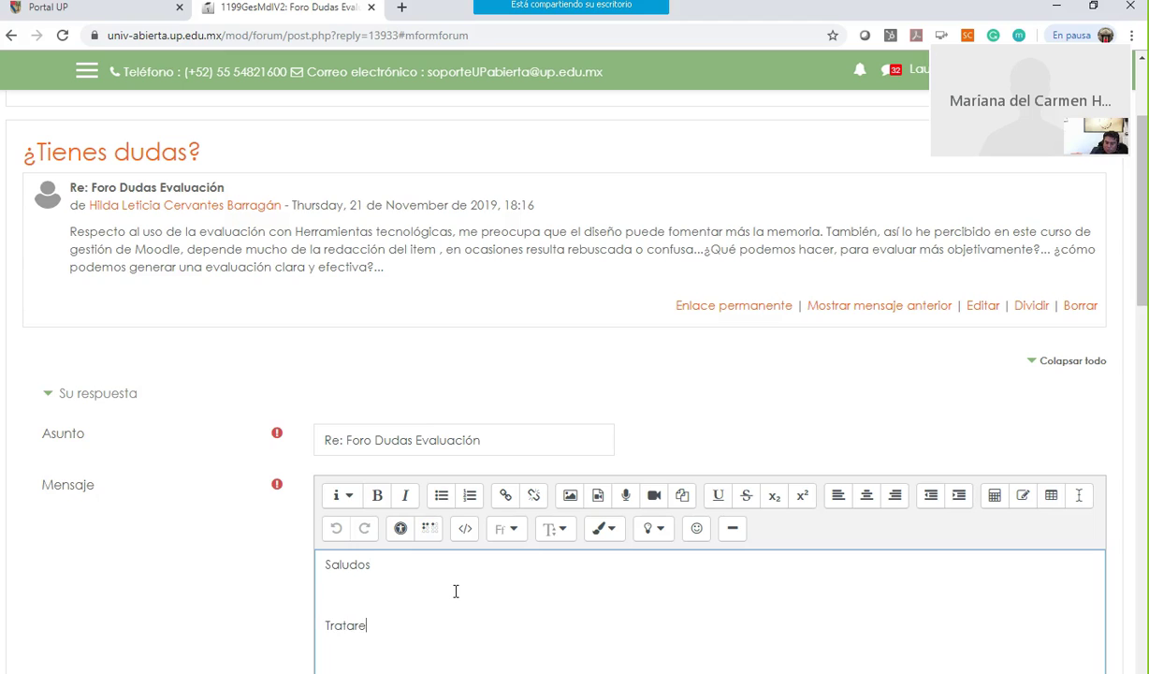
text(mos de responder en funcio)
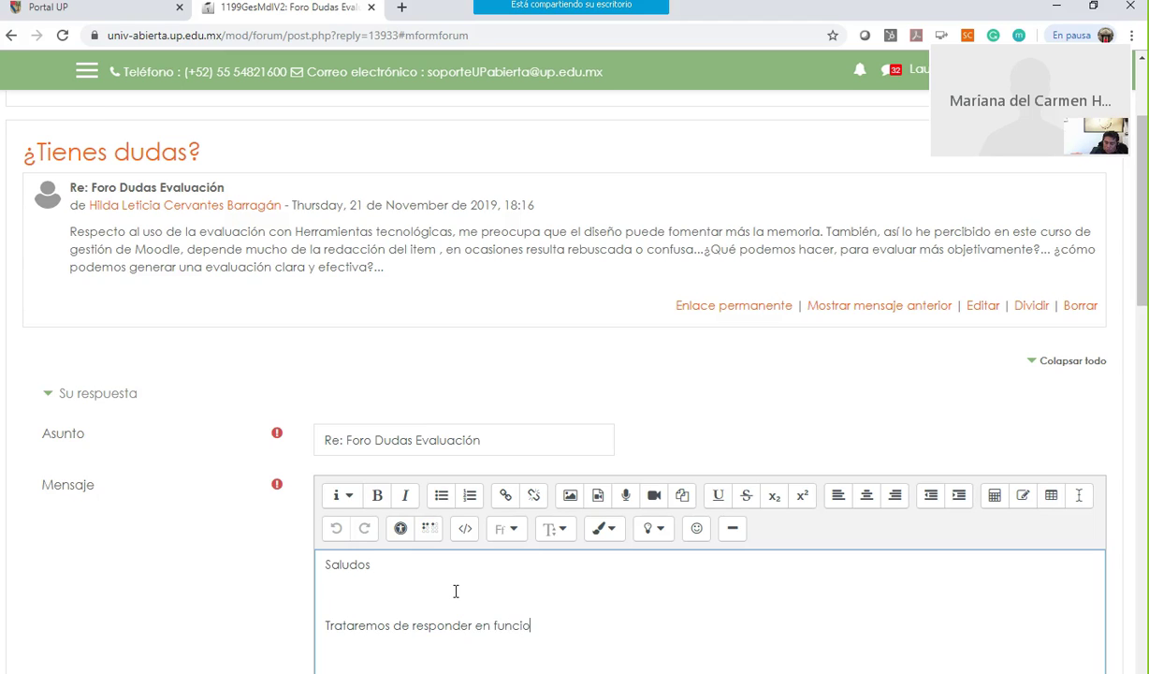
text(n de las preguntas)
key(BackSpace)
key(BackSpace)
key(BackSpace)
key(BackSpace)
key(BackSpace)
key(BackSpace)
key(BackSpace)
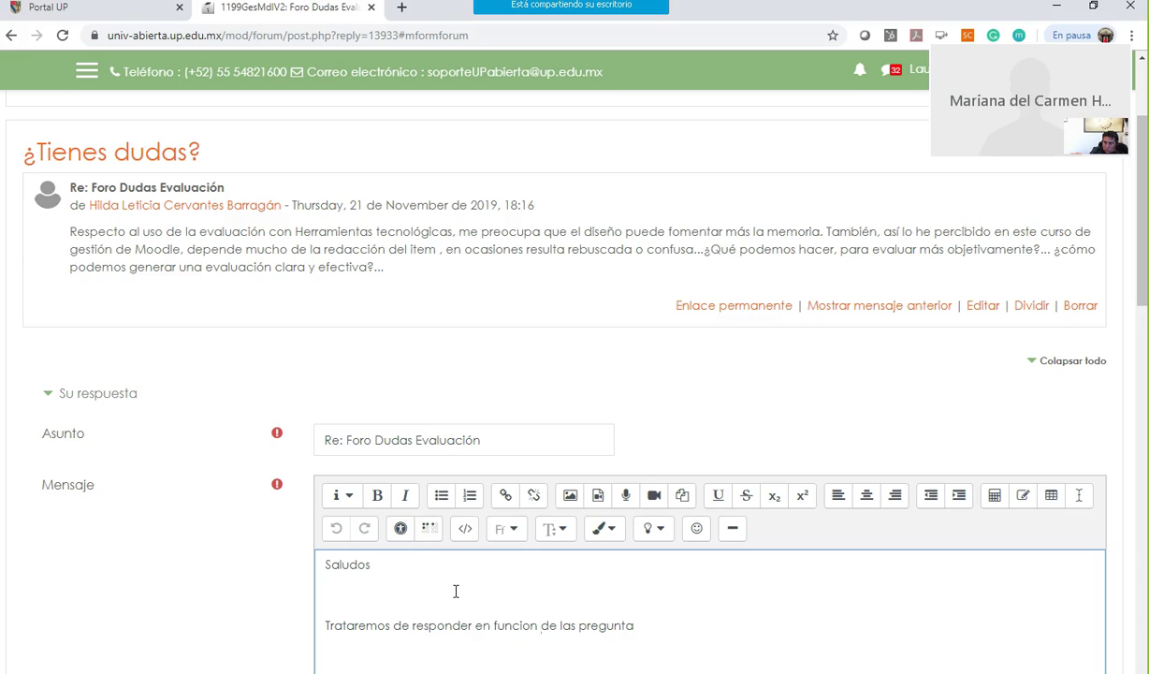
key(BackSpace)
text(cuestiones que mencionan)
key(BackSpace)
text(s:)
key(Return)
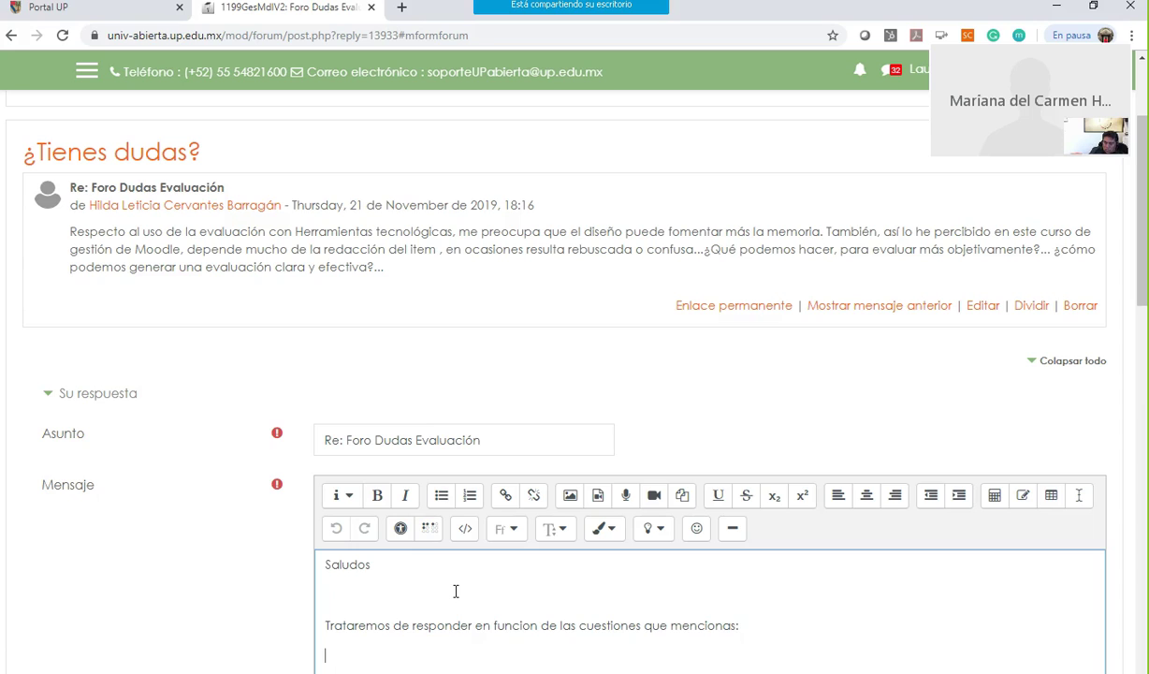
Step: Paste the copied phrase "me preocupa que el diseño puede fomentar más la memoria" into the reply and enclose it in double quotation marks
key(ctrl+v)
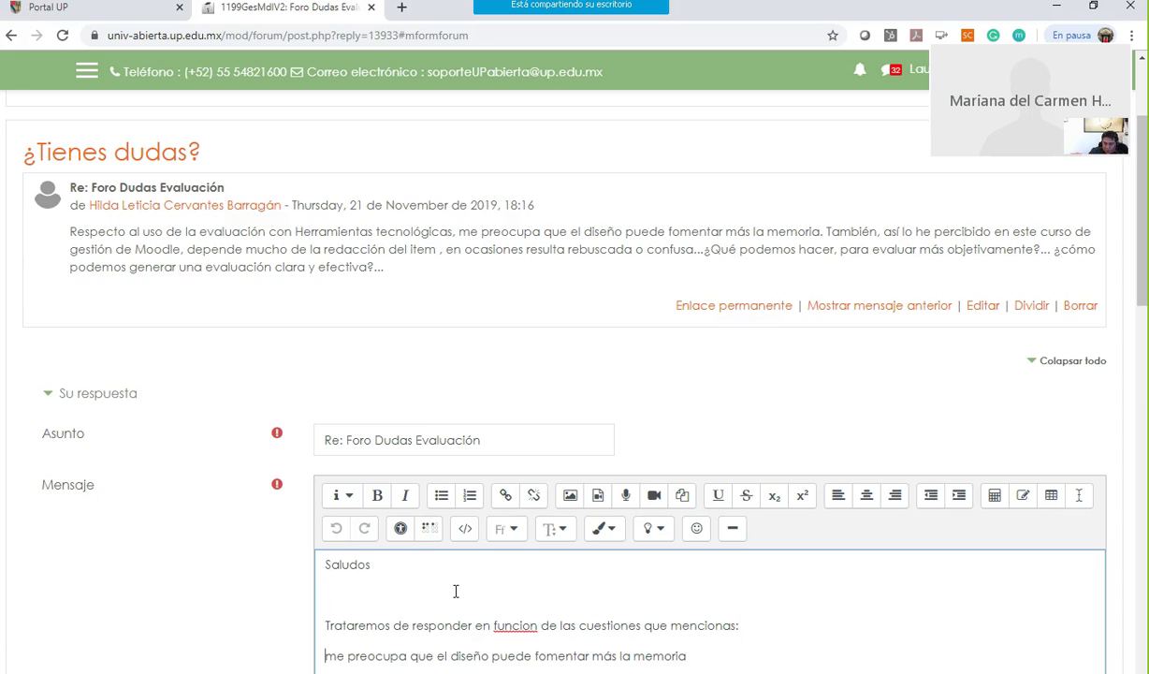
text(")
key(End)
text(")
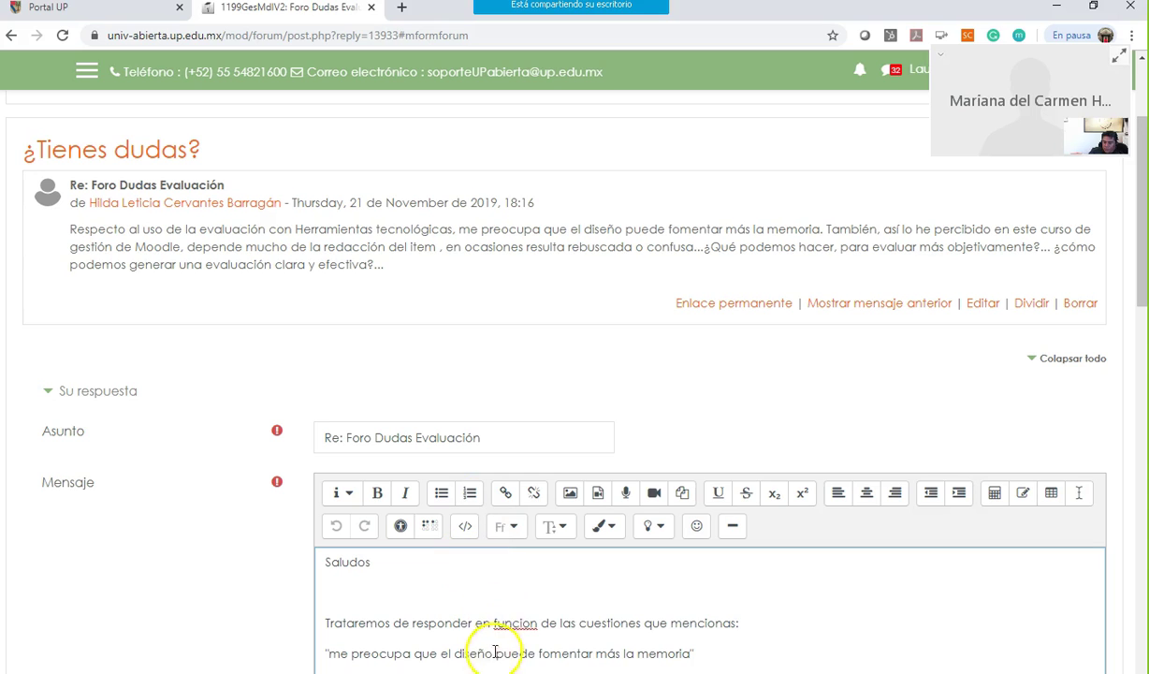
Step: Correct the misspelled "funcion" to "función" and place the text cursor at the end of the quoted phrase
right_click(514, 621)
click(589, 447)
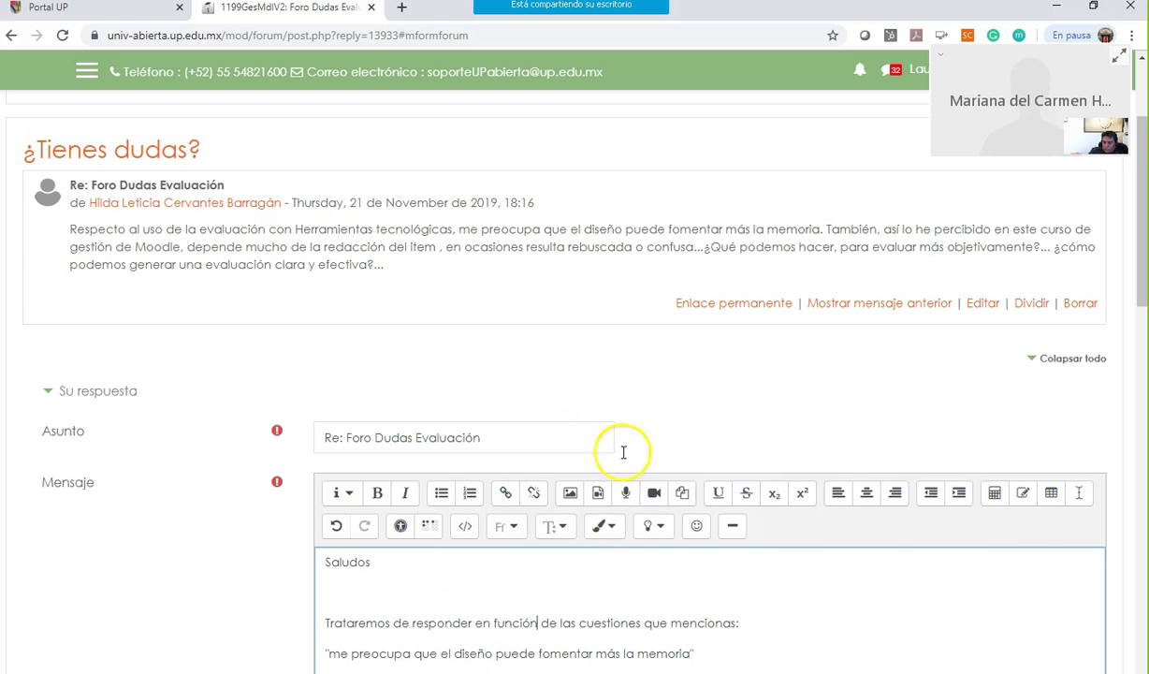
scroll(776, 488, down, 3)
click(734, 493)
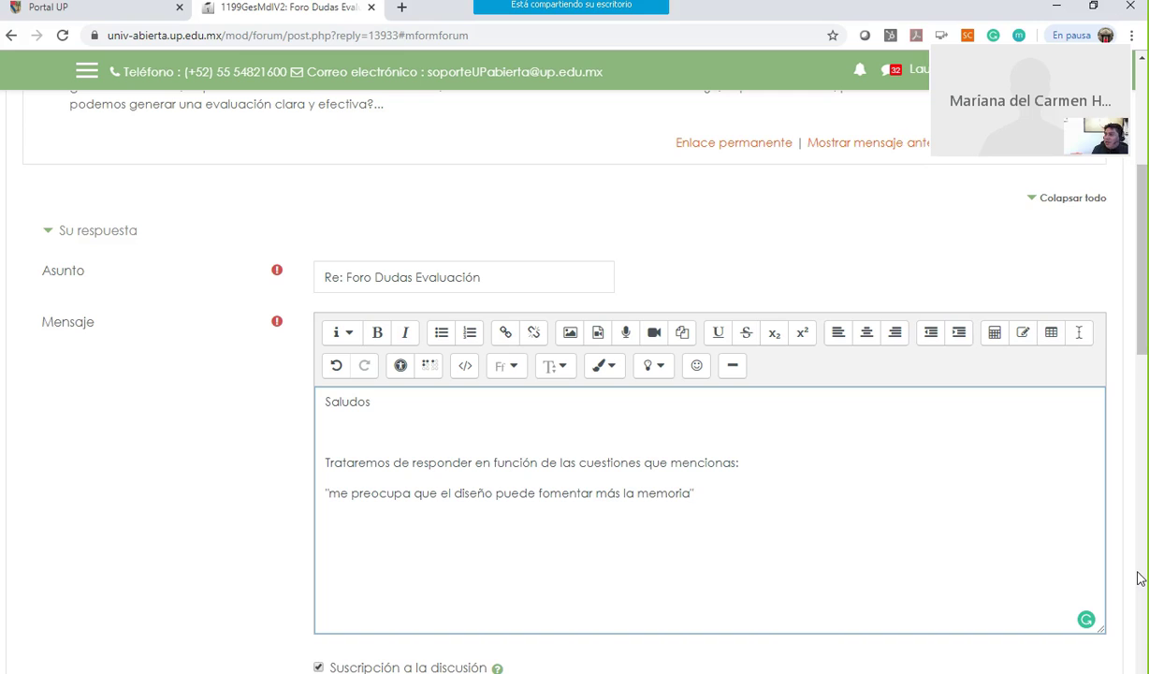
text(")
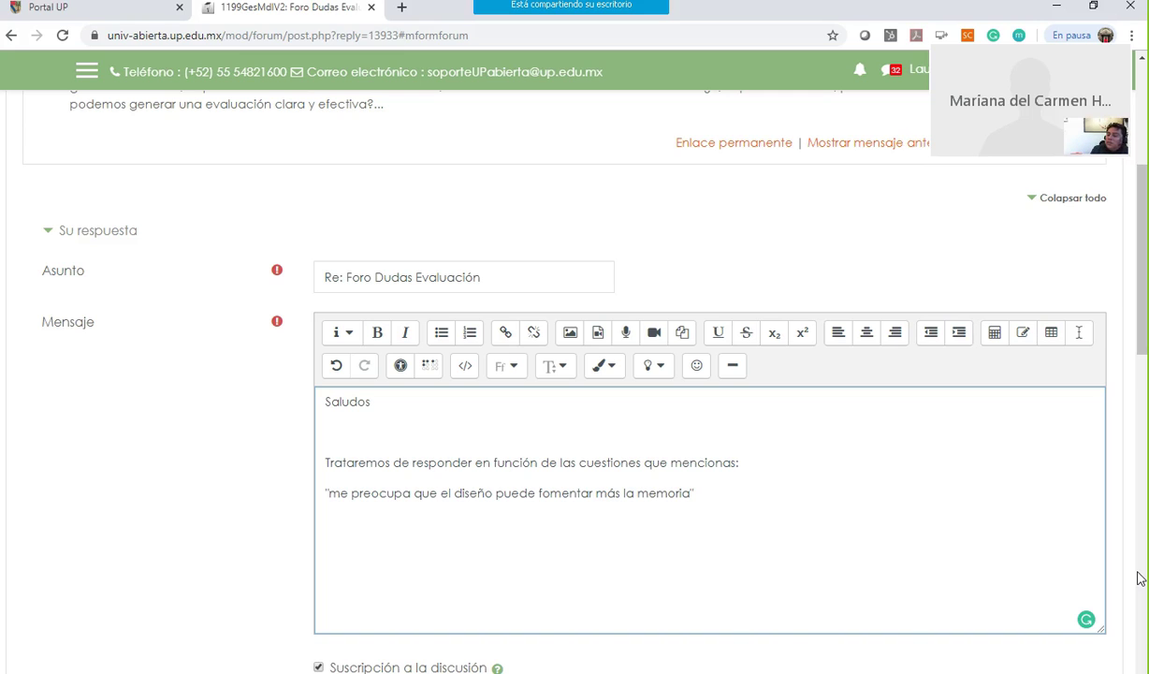